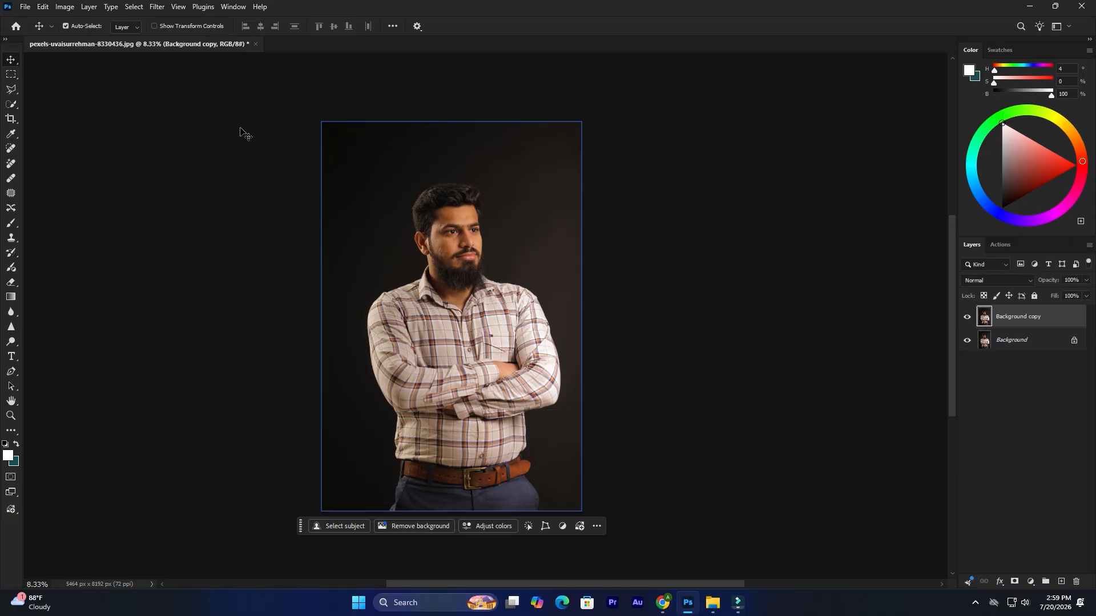
# Step: Open the portrait copy in the Camera Raw Filter and set Shadows to +21 and Exposure to +0.15
pyautogui.click(154, 7)
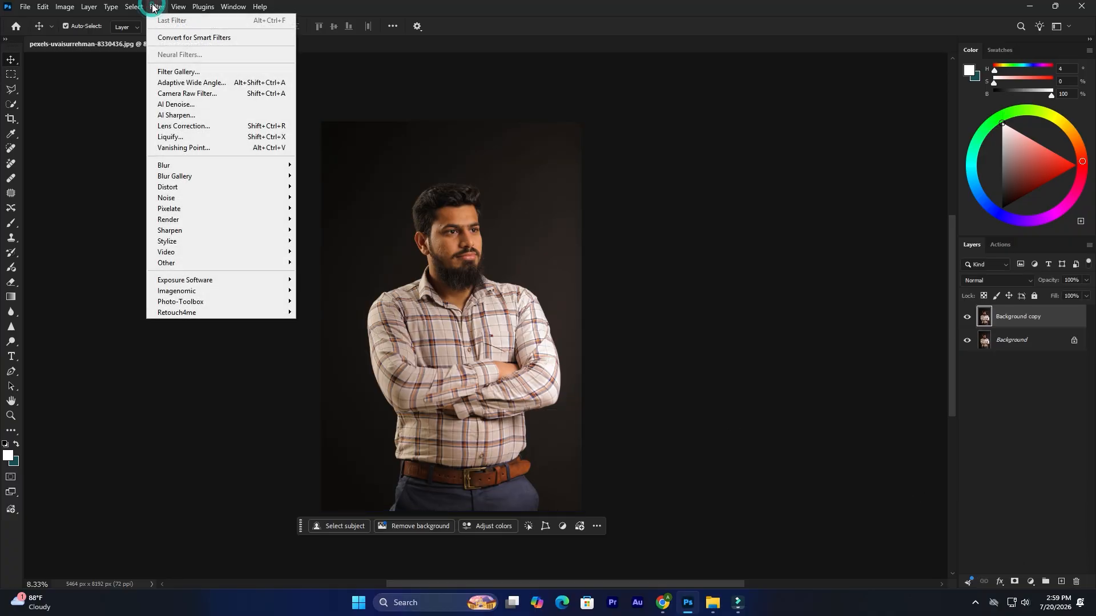
pyautogui.click(184, 94)
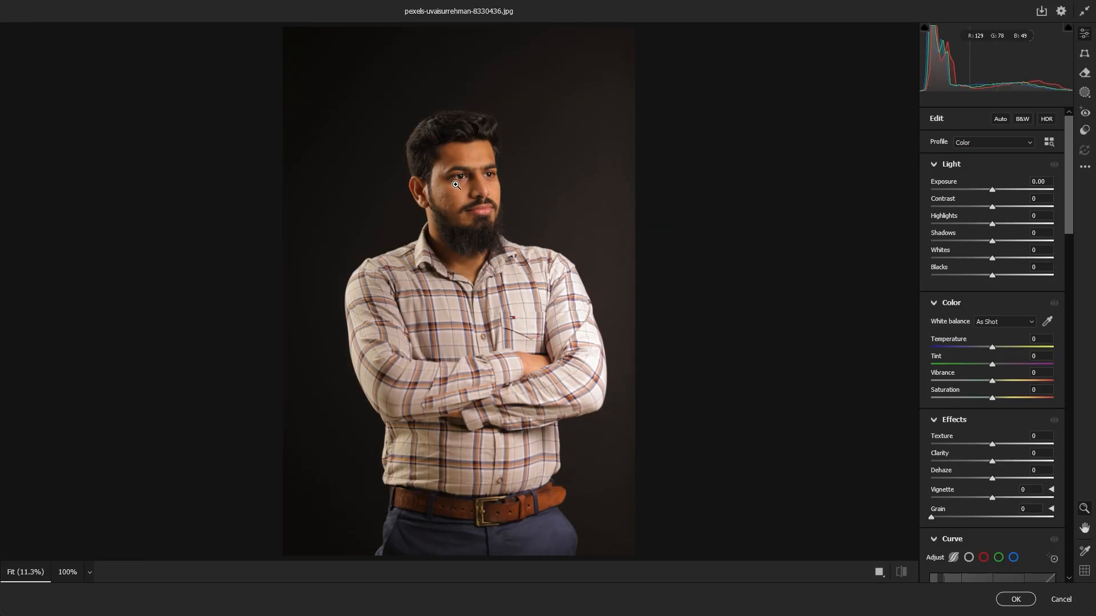
pyautogui.moveTo(457, 184); pyautogui.dragTo(555, 183)
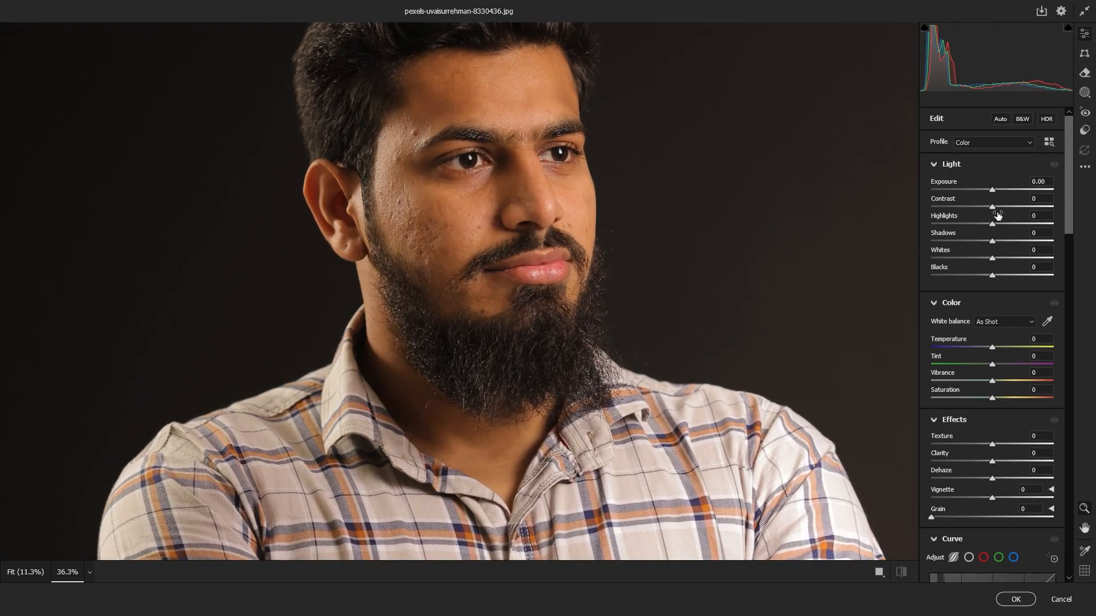
pyautogui.moveTo(989, 243); pyautogui.dragTo(1004, 244)
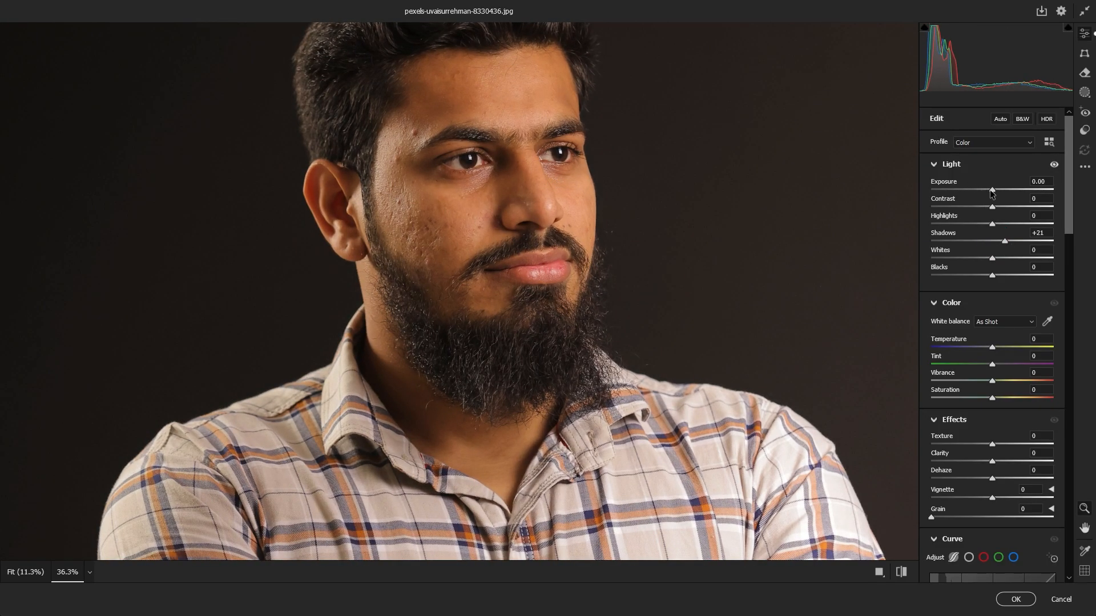
pyautogui.moveTo(992, 191); pyautogui.dragTo(994, 194)
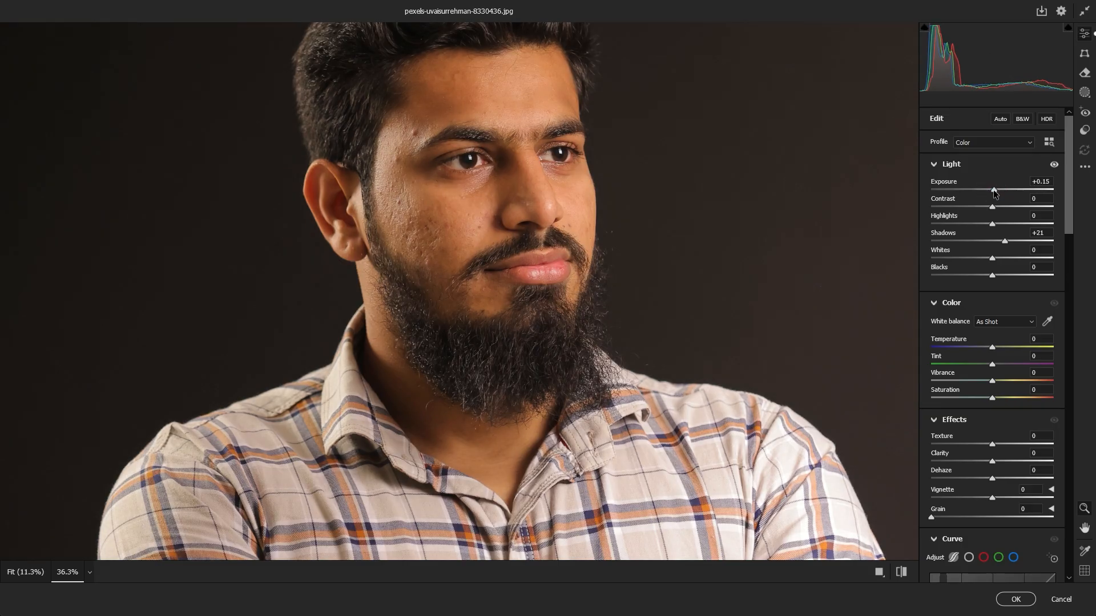
# Step: Fine-tune the orange saturation and luminance in the Color Mixer and apply the Camera Raw filter
pyautogui.scroll(-8, 950, 385)
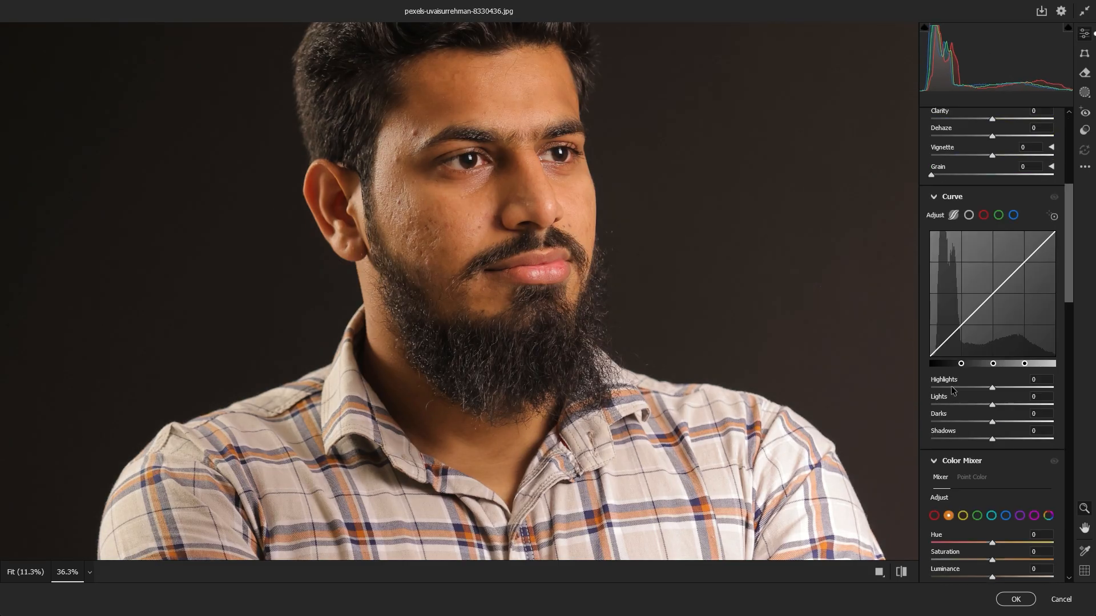
pyautogui.click(948, 380)
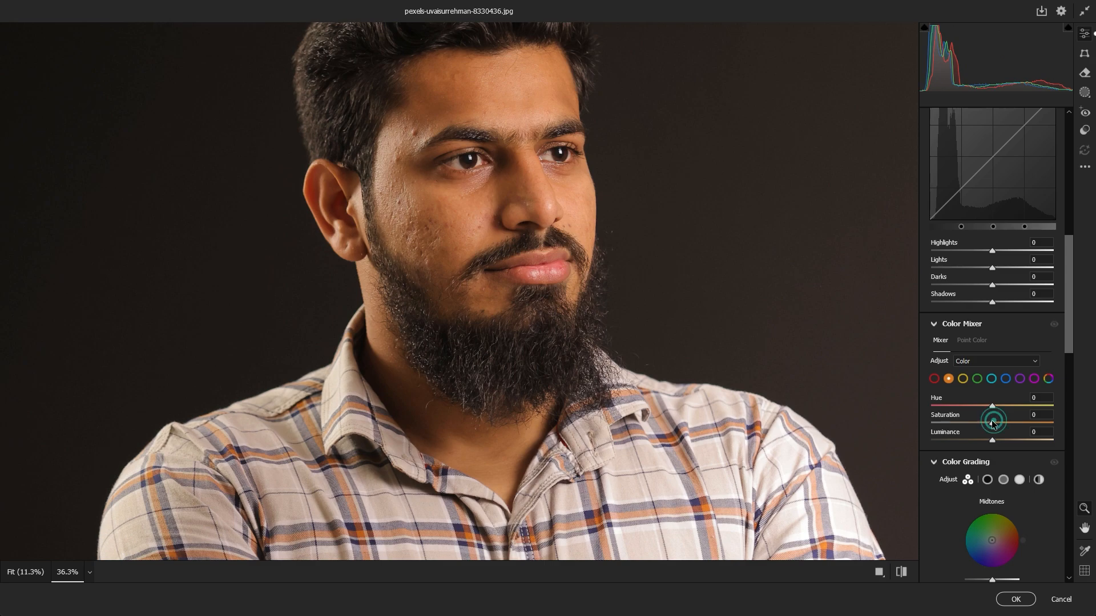
pyautogui.moveTo(983, 422); pyautogui.dragTo(994, 440)
pyautogui.moveTo(991, 267); pyautogui.dragTo(994, 268)
pyautogui.click(1017, 599)
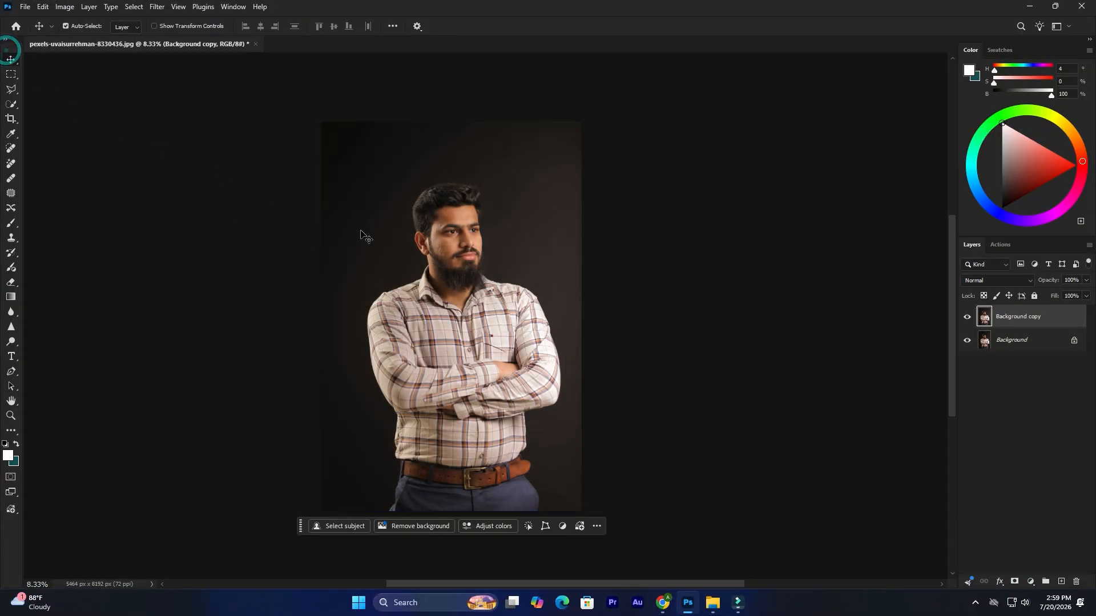
# Step: Remove the stray hairs beside the far cheek with the Clone Stamp, sampling the clean dark background next to them
pyautogui.hotkey('ctrl', '+')
pyautogui.hotkey('ctrl', '+')
pyautogui.hotkey('ctrl', '+')
pyautogui.hotkey('ctrl', '+')
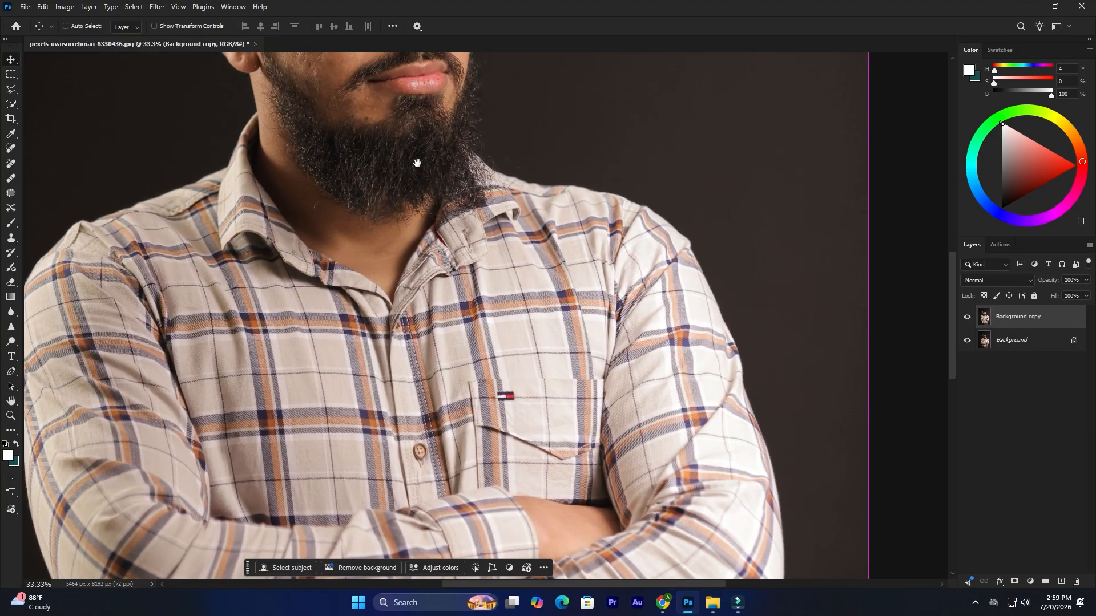
pyautogui.moveTo(417, 163); pyautogui.dragTo(464, 394)
pyautogui.hotkey('ctrl', '+')
pyautogui.moveTo(527, 422); pyautogui.dragTo(365, 339)
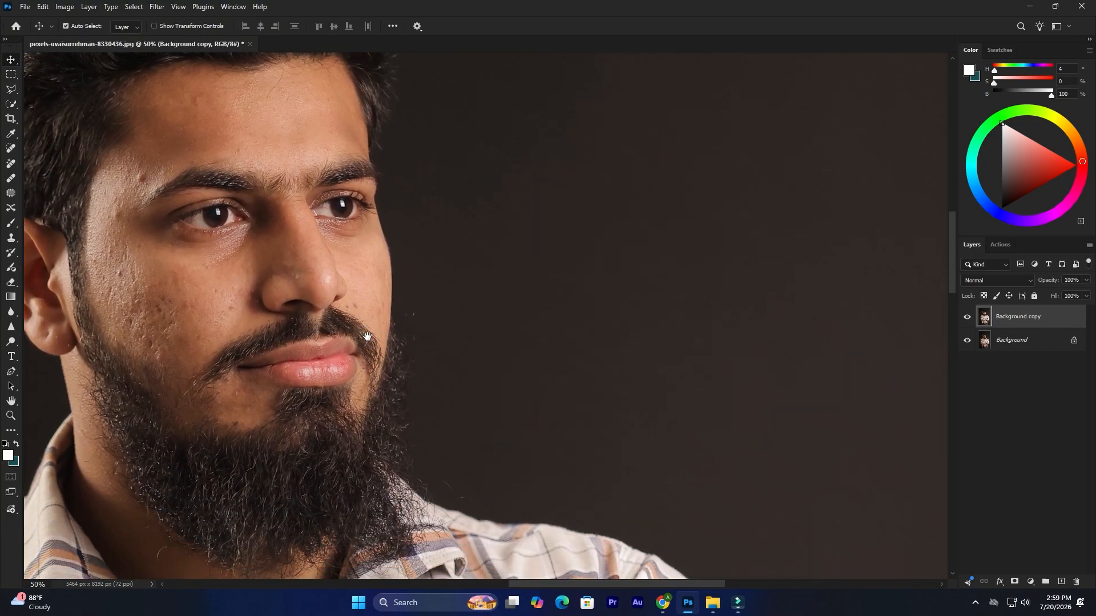
pyautogui.click(11, 244)
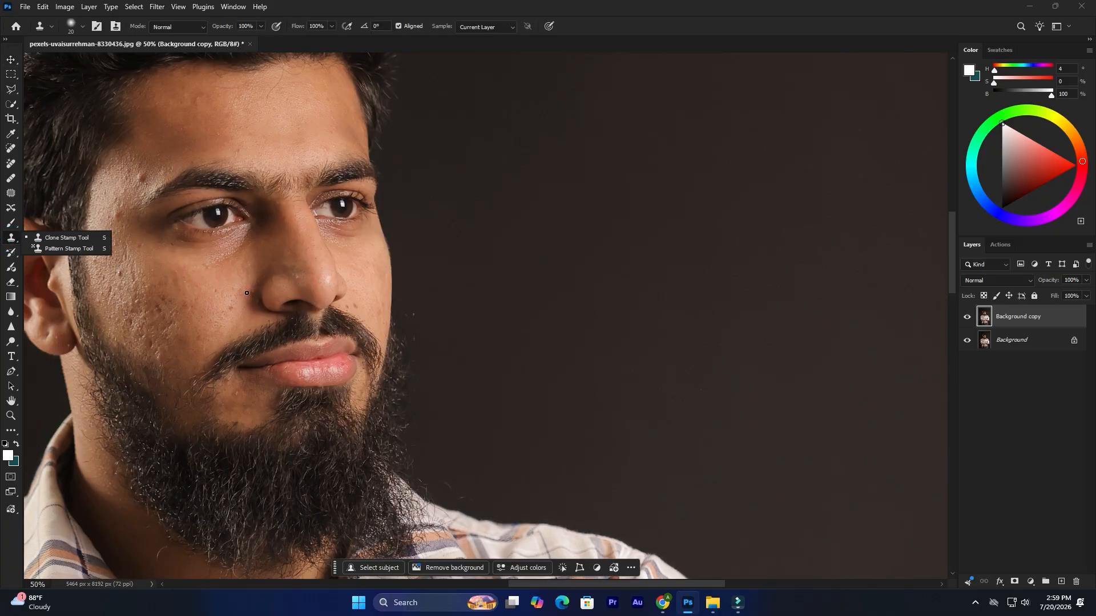
pyautogui.click(69, 237)
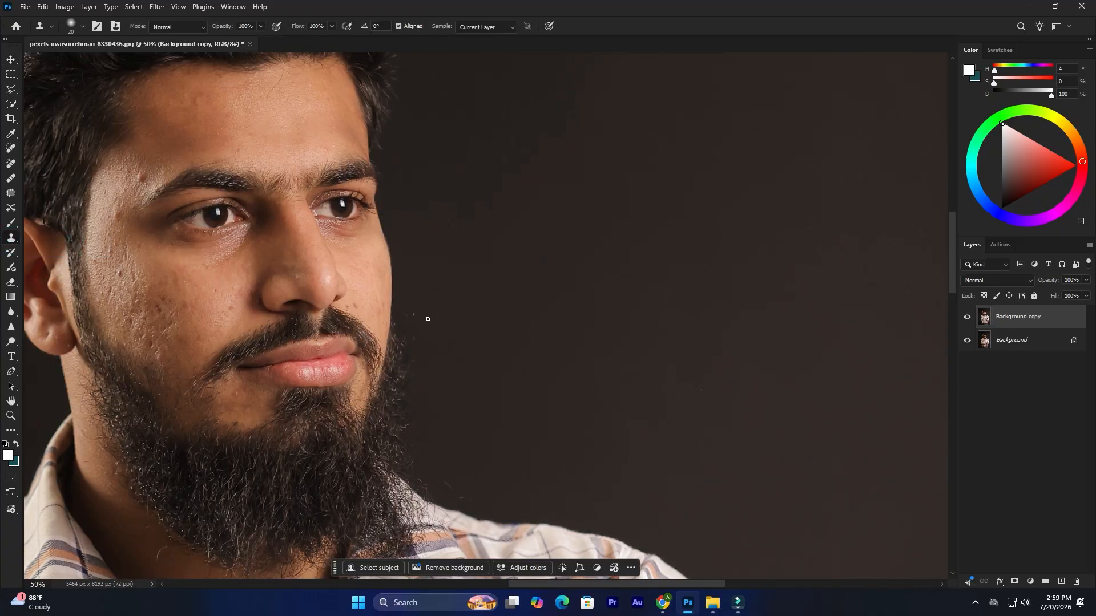
pyautogui.keyDown('alt'); pyautogui.click(440, 308); pyautogui.keyUp('alt')
pyautogui.click(414, 300)
pyautogui.click(416, 317)
pyautogui.click(405, 305)
pyautogui.click(408, 313)
# Step: Clone dark background over the stray beard hairs along the beard's outer edge down to the shirt collar
pyautogui.hotkey('ctrl', '+')
pyautogui.hotkey('ctrl', '+')
pyautogui.moveTo(391, 401); pyautogui.dragTo(445, 282)
pyautogui.moveTo(399, 223); pyautogui.dragTo(402, 287)
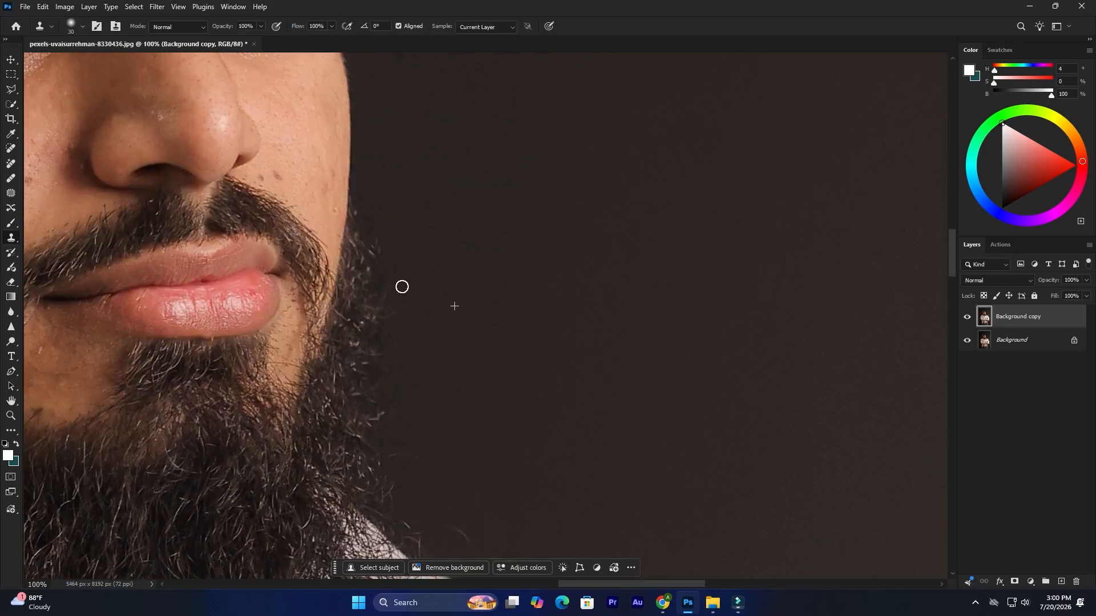
pyautogui.scroll(-3, 405, 289)
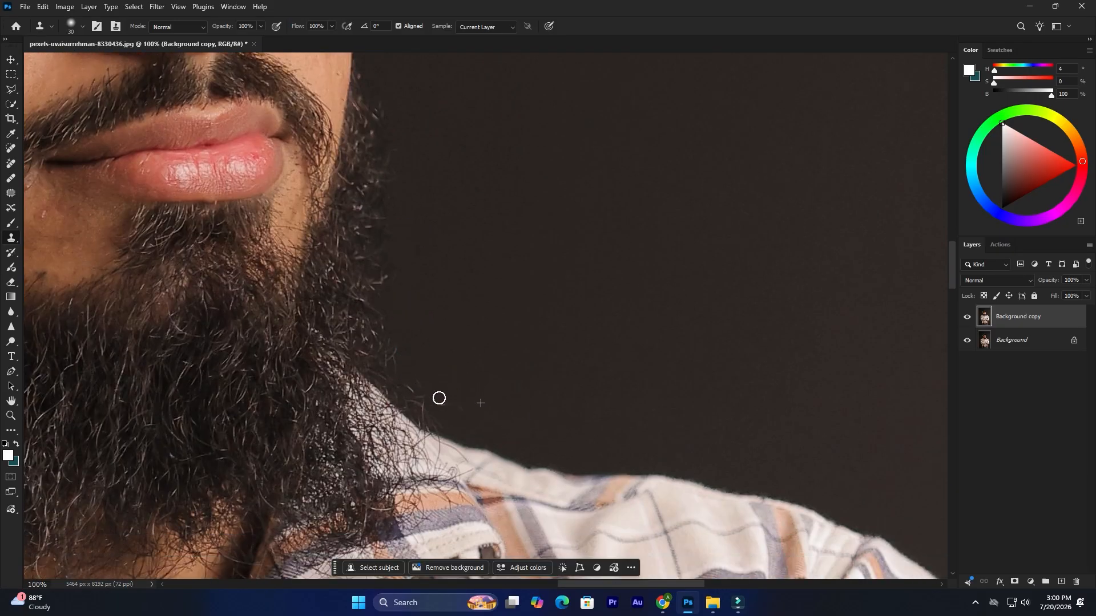
pyautogui.moveTo(431, 395)
pyautogui.mouseDown()
pyautogui.moveTo(409, 365)
pyautogui.moveTo(419, 369)
pyautogui.mouseUp()
pyautogui.moveTo(433, 288); pyautogui.dragTo(457, 428)
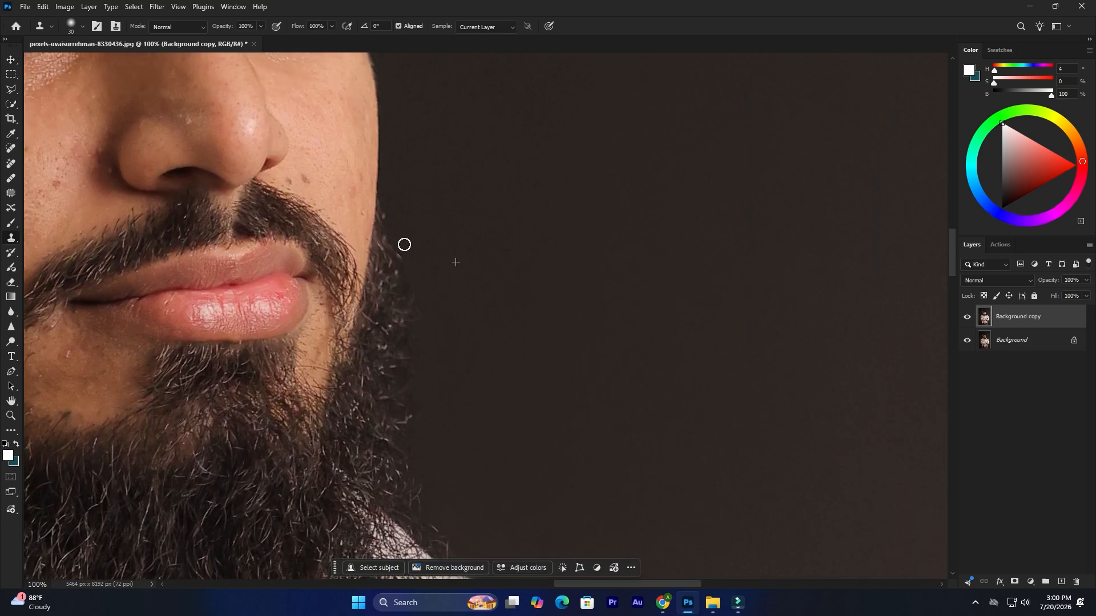
# Step: Clone dark background over the flyaway hairs along the front and top outline of the hair
pyautogui.scroll(5, 404, 244)
pyautogui.scroll(6, 397, 277)
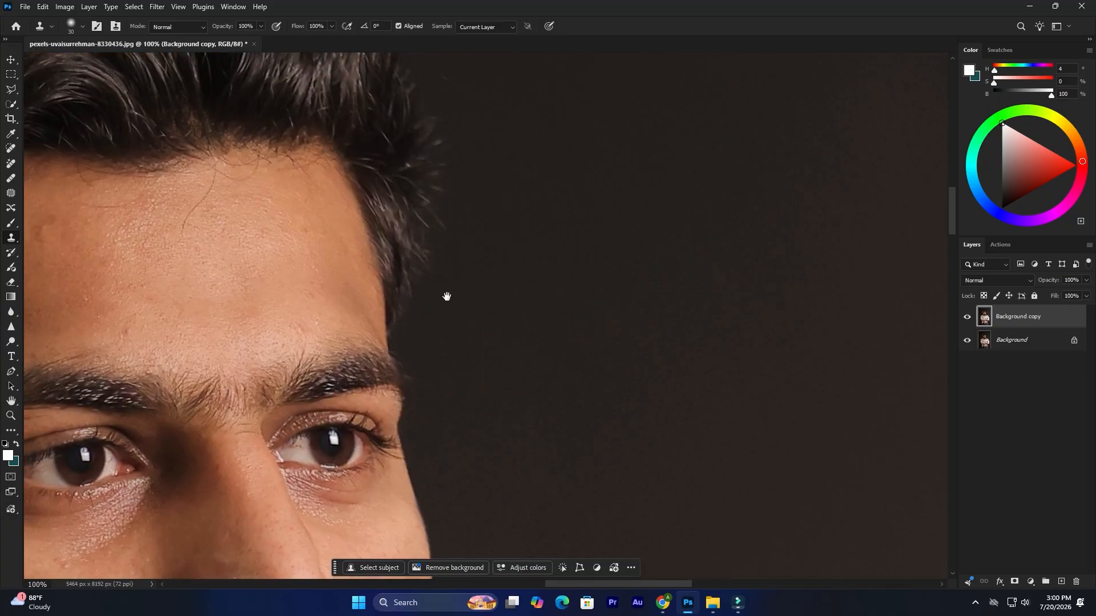
pyautogui.scroll(2, 434, 313)
pyautogui.scroll(3, 445, 250)
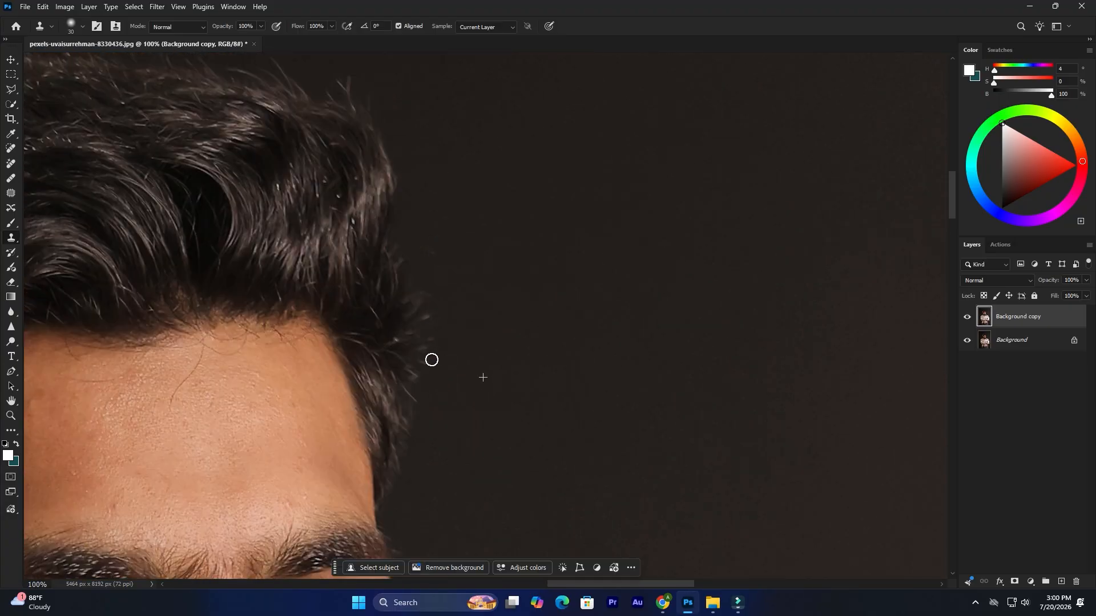
pyautogui.scroll(3, 411, 211)
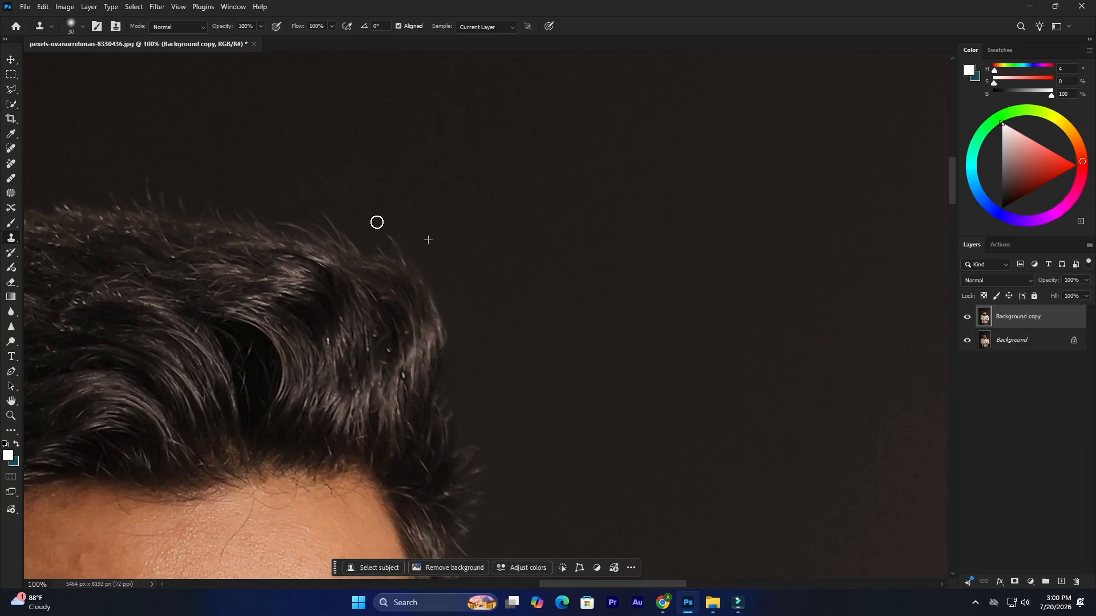
pyautogui.moveTo(416, 230); pyautogui.dragTo(538, 324)
pyautogui.moveTo(481, 293); pyautogui.dragTo(529, 319)
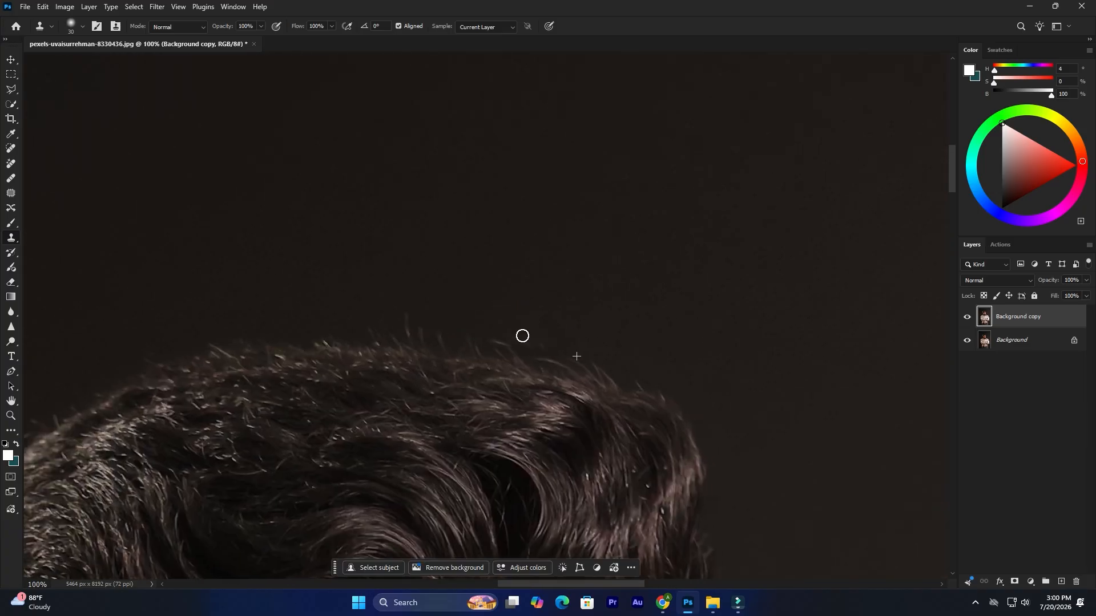
# Step: Clone clean skin over the loose hairs hanging below the hairline on the forehead
pyautogui.scroll(-10, 628, 342)
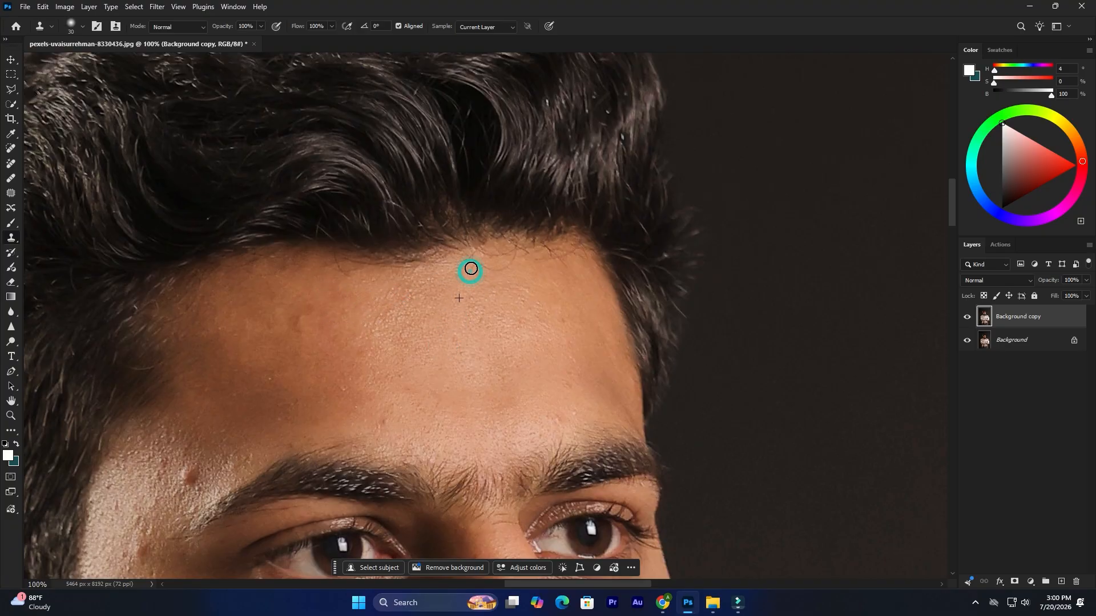
pyautogui.moveTo(515, 257); pyautogui.dragTo(561, 258)
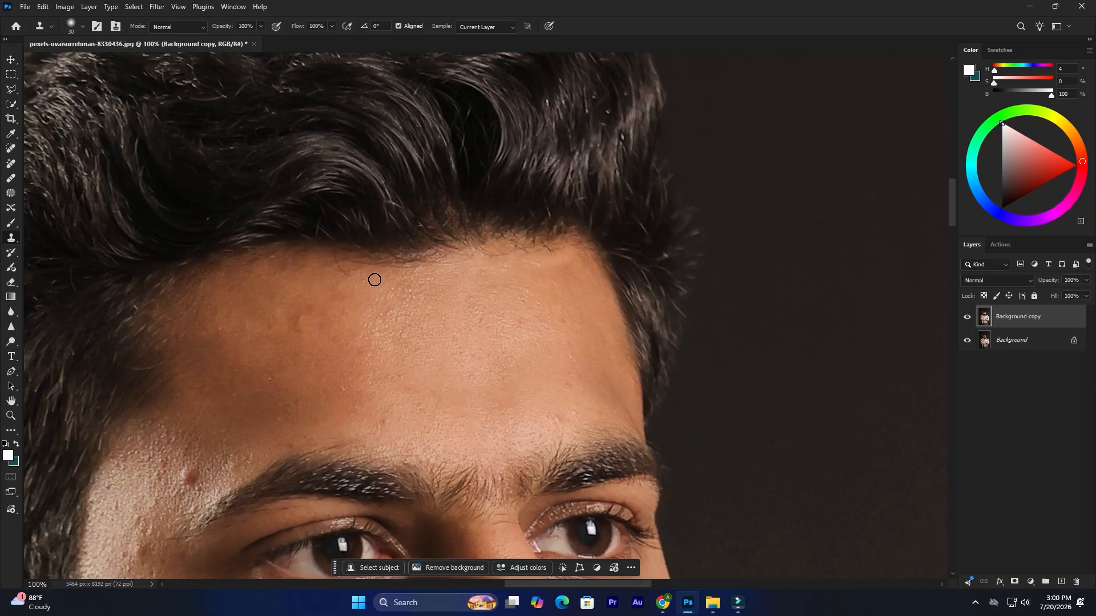
pyautogui.moveTo(270, 405); pyautogui.dragTo(383, 270)
# Step: Replace the temple mole and the blemishes on the cheek near the ear with clean skin using the Patch tool
pyautogui.press('j')
pyautogui.moveTo(310, 327)
pyautogui.mouseDown()
pyautogui.moveTo(300, 358)
pyautogui.moveTo(314, 332)
pyautogui.moveTo(276, 313)
pyautogui.mouseUp()
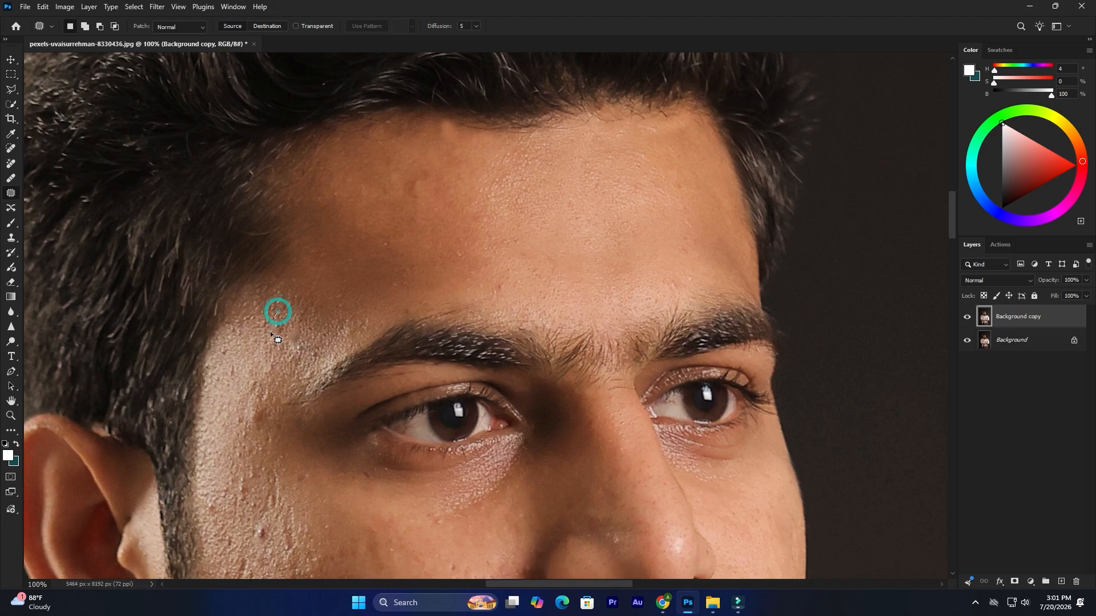
pyautogui.moveTo(257, 378); pyautogui.dragTo(241, 388)
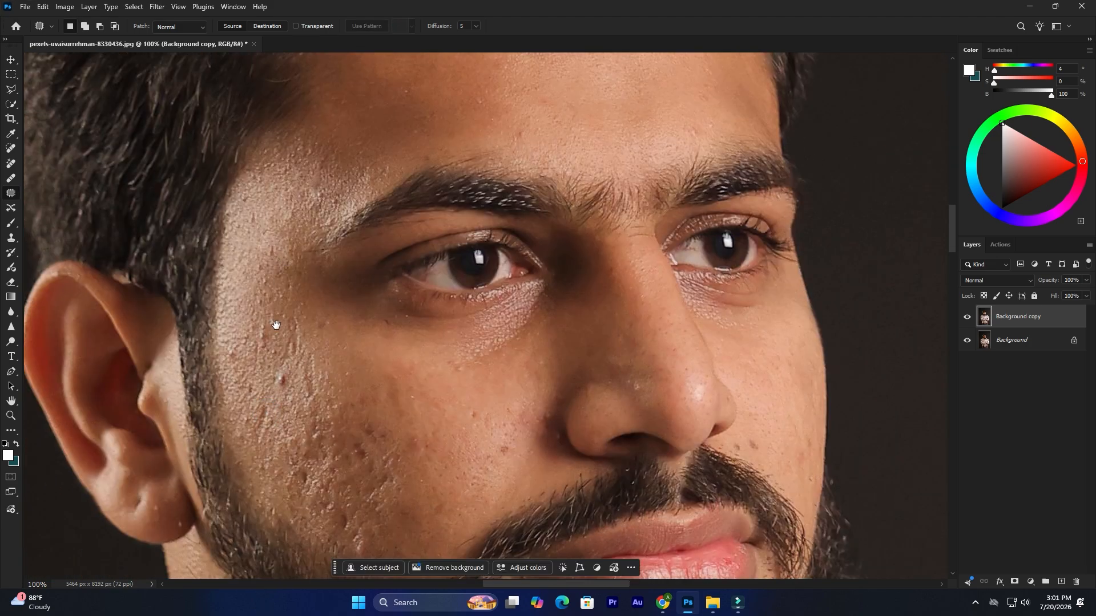
pyautogui.moveTo(283, 369)
pyautogui.mouseDown()
pyautogui.moveTo(272, 394)
pyautogui.moveTo(247, 317)
pyautogui.mouseUp()
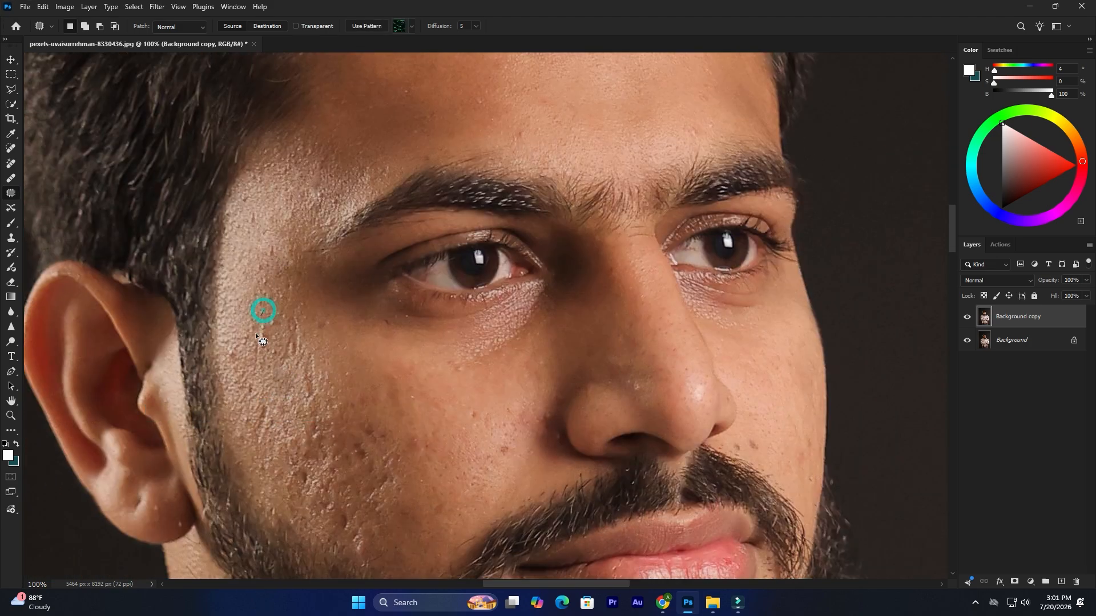
pyautogui.hotkey('ctrl', 'd')
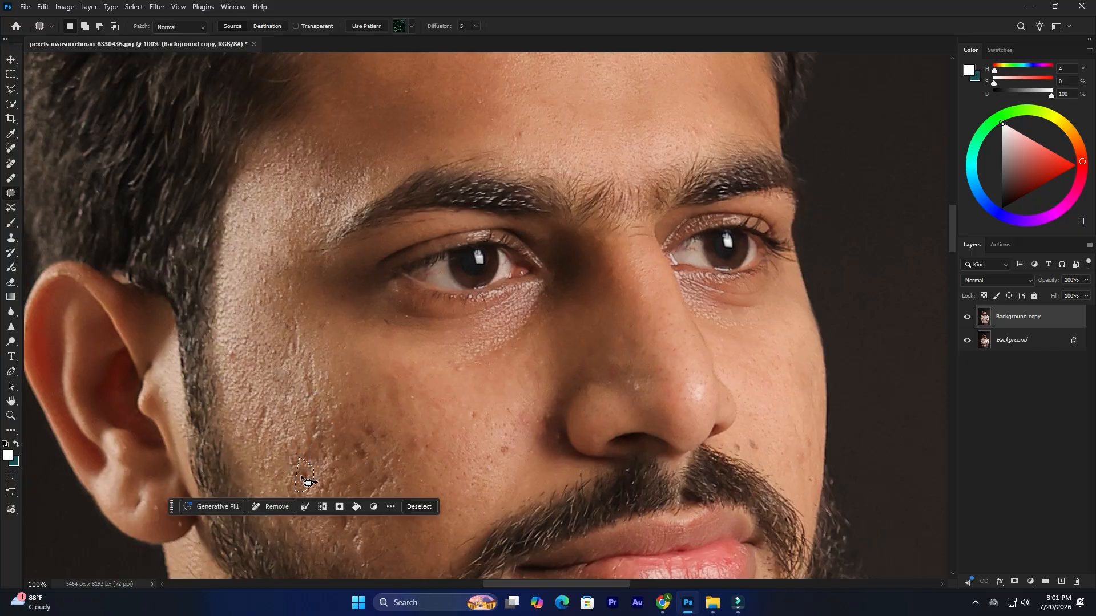
pyautogui.moveTo(266, 399); pyautogui.dragTo(275, 413)
pyautogui.hotkey('ctrl', 'd')
# Step: Patch the acne marks in the middle of the near cheek with smoother skin beside them
pyautogui.moveTo(354, 434)
pyautogui.mouseDown()
pyautogui.moveTo(383, 450)
pyautogui.moveTo(371, 416)
pyautogui.mouseUp()
pyautogui.hotkey('ctrl', 'd')
pyautogui.moveTo(380, 431)
pyautogui.mouseDown()
pyautogui.moveTo(348, 416)
pyautogui.moveTo(394, 412)
pyautogui.mouseUp()
pyautogui.moveTo(402, 377)
pyautogui.mouseDown()
pyautogui.moveTo(406, 399)
pyautogui.moveTo(430, 392)
pyautogui.mouseUp()
pyautogui.hotkey('ctrl', 'd')
pyautogui.moveTo(413, 430)
pyautogui.mouseDown()
pyautogui.moveTo(408, 448)
pyautogui.moveTo(435, 426)
pyautogui.mouseUp()
pyautogui.hotkey('ctrl', 'd')
# Step: Patch the remaining spots and scars on the near cheek's lower part, between the beard and the nose
pyautogui.moveTo(352, 510); pyautogui.dragTo(421, 362)
pyautogui.moveTo(418, 370)
pyautogui.mouseDown()
pyautogui.moveTo(397, 353)
pyautogui.moveTo(463, 377)
pyautogui.mouseUp()
pyautogui.moveTo(454, 324)
pyautogui.mouseDown()
pyautogui.moveTo(444, 360)
pyautogui.moveTo(459, 340)
pyautogui.mouseUp()
pyautogui.moveTo(449, 346); pyautogui.dragTo(472, 353)
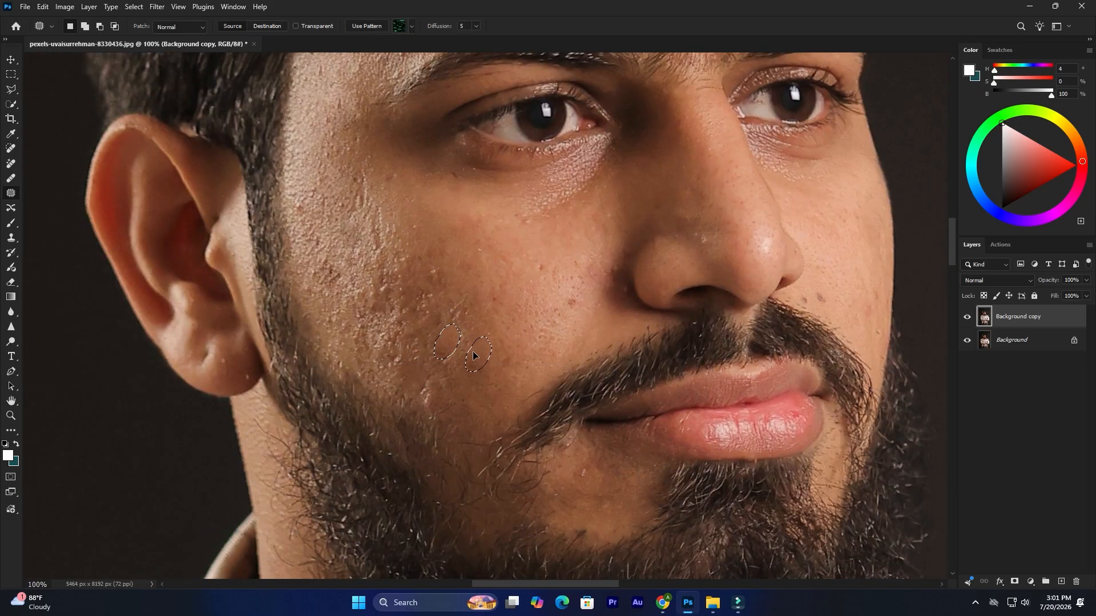
pyautogui.click(509, 322)
pyautogui.moveTo(475, 310); pyautogui.dragTo(450, 390)
pyautogui.moveTo(545, 369)
pyautogui.mouseDown()
pyautogui.moveTo(535, 393)
pyautogui.moveTo(554, 383)
pyautogui.mouseUp()
pyautogui.moveTo(527, 337); pyautogui.dragTo(519, 351)
# Step: Patch the dark spots on the far cheek beside the nose with clean skin and clear the selection
pyautogui.click(632, 374)
pyautogui.moveTo(804, 364); pyautogui.dragTo(810, 388)
pyautogui.moveTo(802, 386)
pyautogui.mouseDown()
pyautogui.moveTo(807, 350)
pyautogui.moveTo(771, 380)
pyautogui.moveTo(793, 387)
pyautogui.moveTo(828, 344)
pyautogui.mouseUp()
pyautogui.click(820, 341)
pyautogui.click(827, 343)
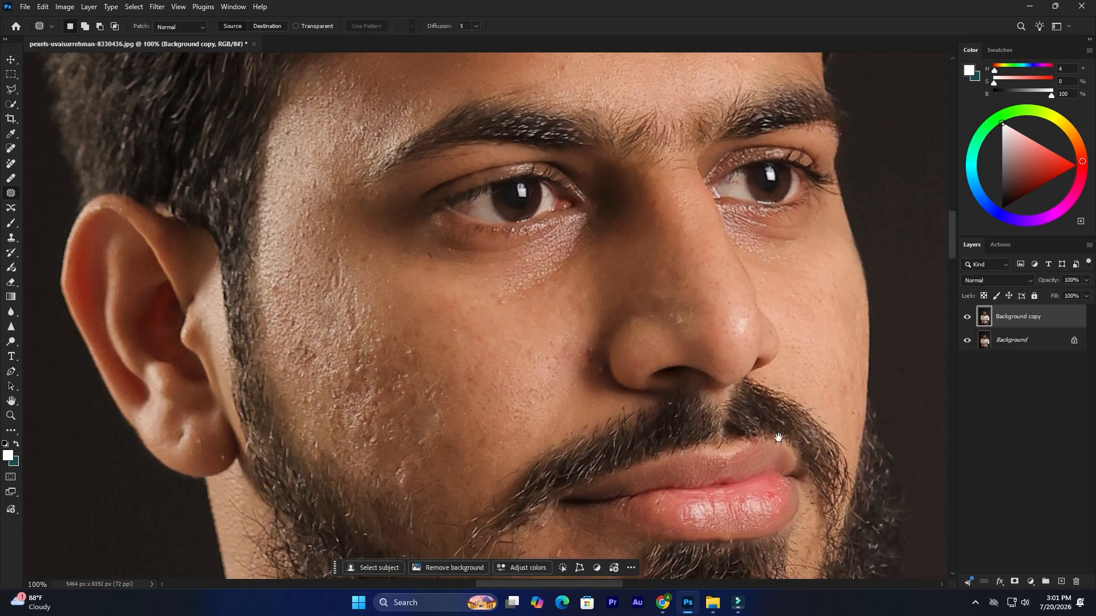
# Step: Patch the blemish on the skin below the corner of the mouth and clear the selection
pyautogui.moveTo(755, 453); pyautogui.dragTo(704, 306)
pyautogui.moveTo(508, 403)
pyautogui.mouseDown()
pyautogui.moveTo(497, 420)
pyautogui.moveTo(513, 431)
pyautogui.mouseUp()
pyautogui.click(540, 413)
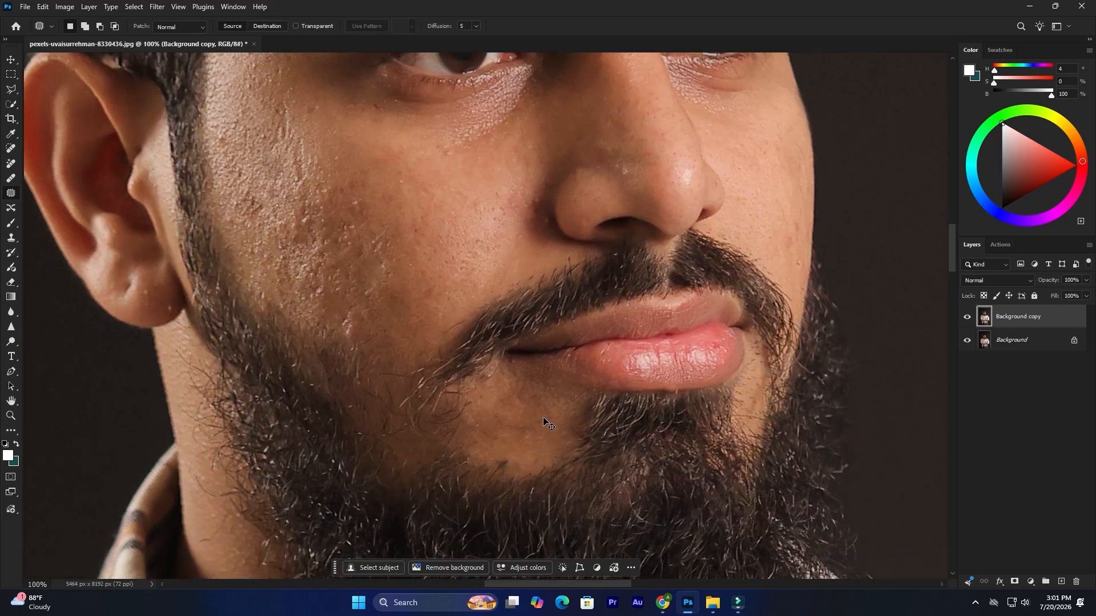
# Step: Compare the retouched portrait with the original by toggling the visibility of the Background copy layer
pyautogui.scroll(-5, 548, 422)
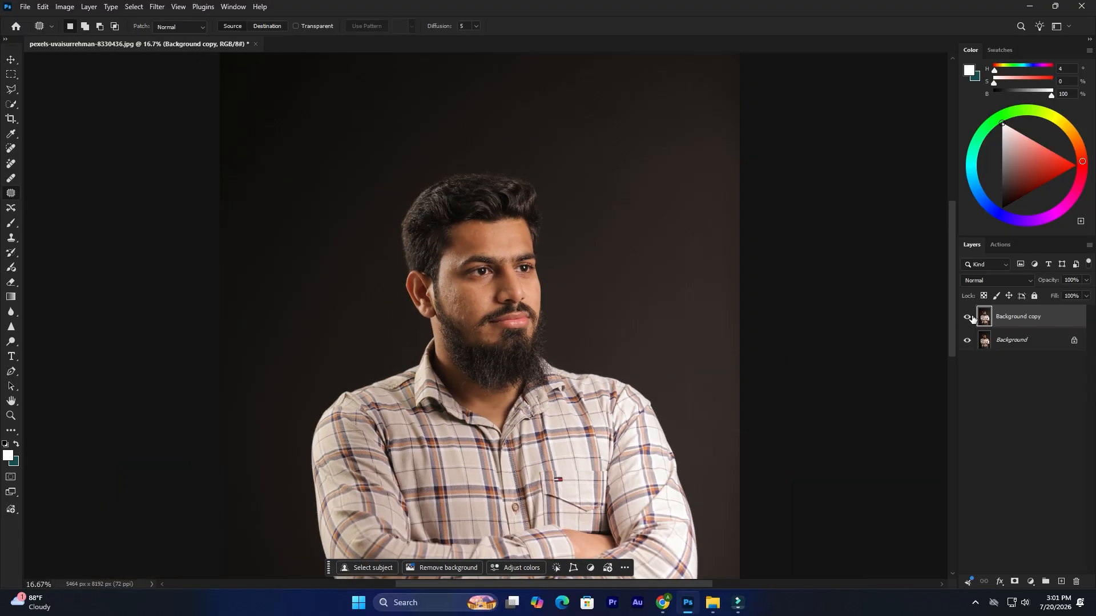
pyautogui.click(968, 317)
pyautogui.click(968, 317)
# Step: Select the man's hair together with his forehead using the Quick Selection tool
pyautogui.click(7, 104)
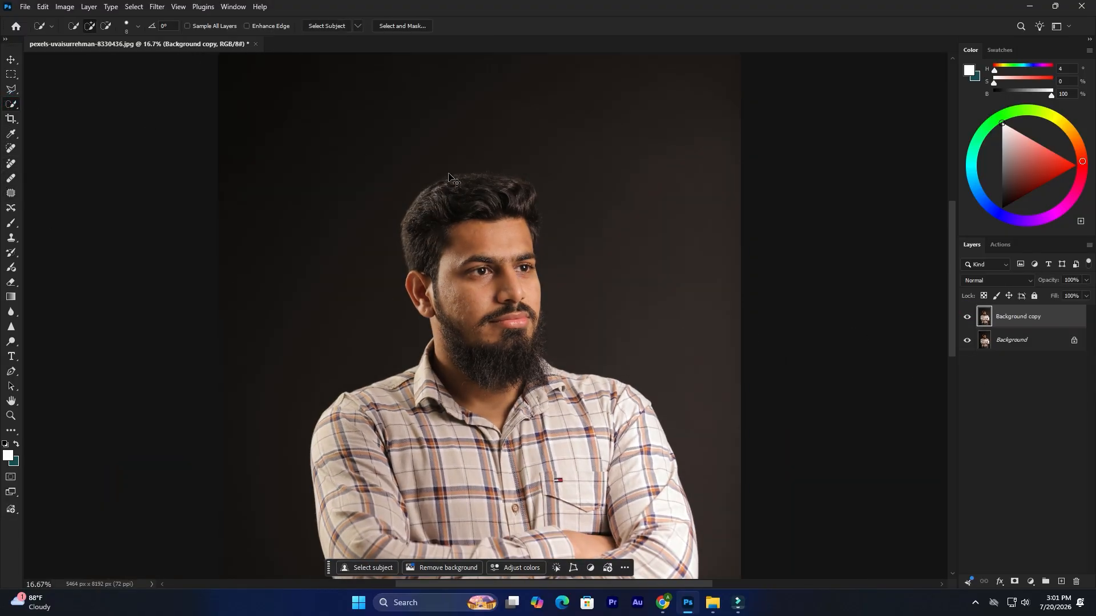
pyautogui.scroll(3, 448, 174)
pyautogui.moveTo(382, 264); pyautogui.dragTo(381, 348)
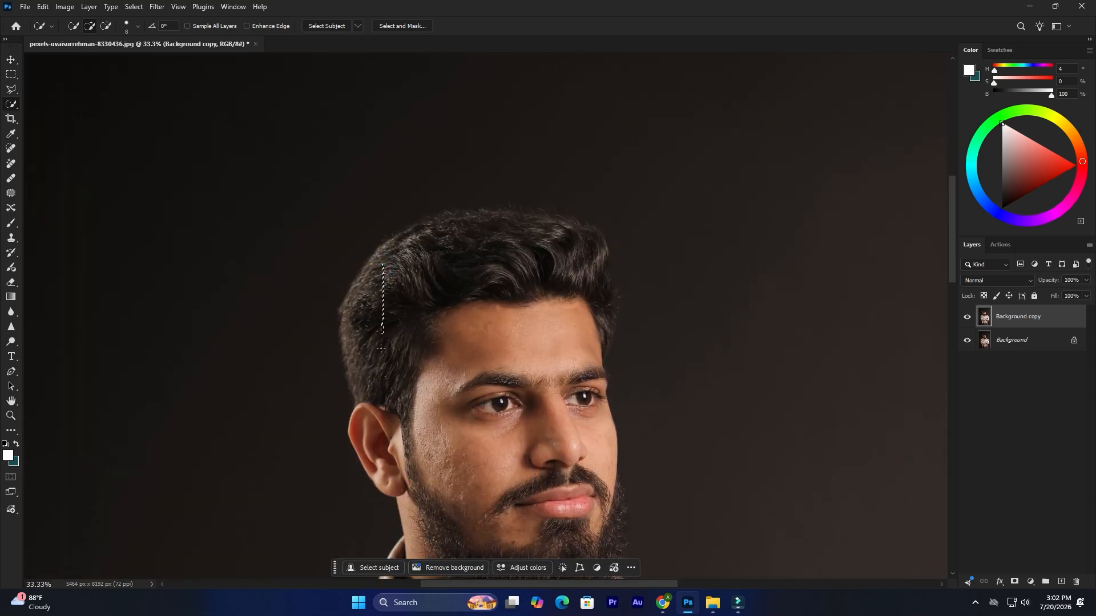
pyautogui.moveTo(436, 252)
pyautogui.mouseDown()
pyautogui.moveTo(519, 234)
pyautogui.moveTo(563, 237)
pyautogui.mouseUp()
pyautogui.moveTo(392, 238); pyautogui.dragTo(516, 219)
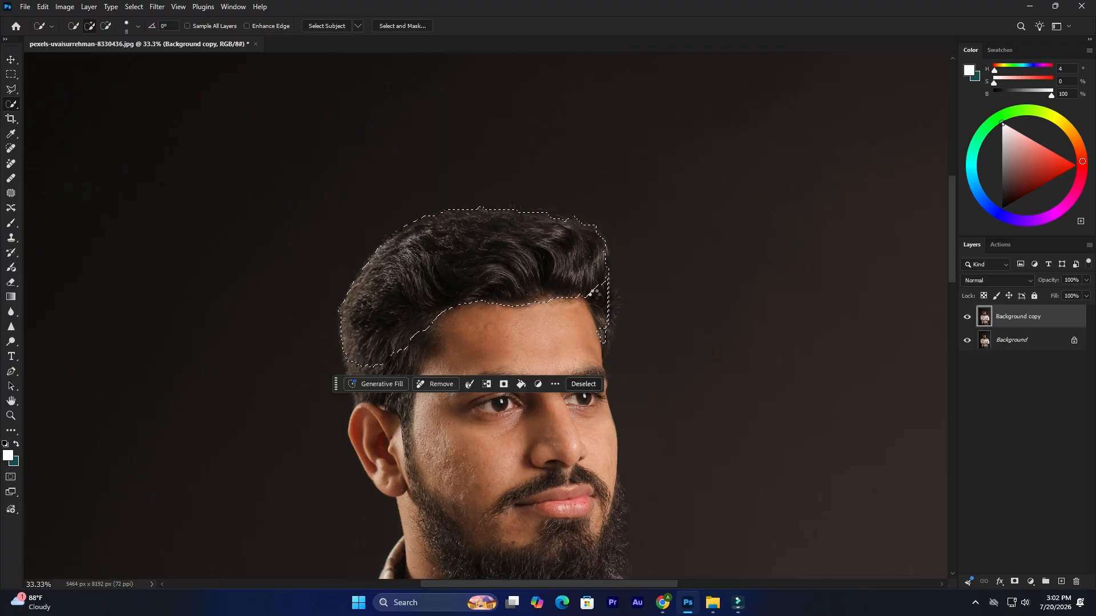
pyautogui.moveTo(594, 292); pyautogui.dragTo(561, 329)
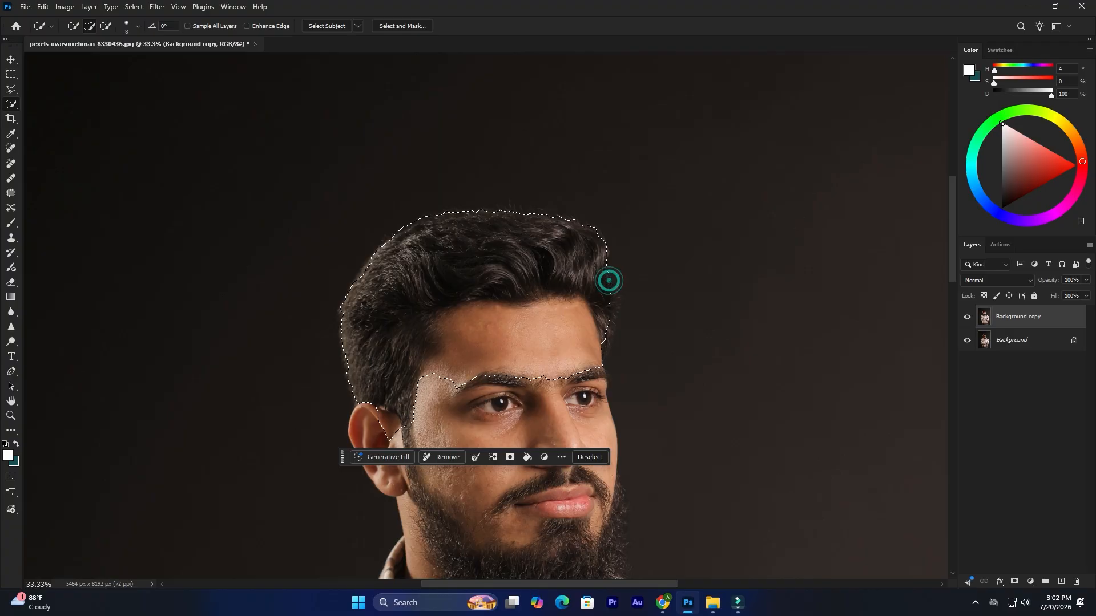
pyautogui.moveTo(608, 276)
pyautogui.mouseDown()
pyautogui.moveTo(611, 315)
pyautogui.moveTo(621, 296)
pyautogui.moveTo(609, 333)
pyautogui.mouseUp()
pyautogui.click(157, 7)
pyautogui.click(171, 128)
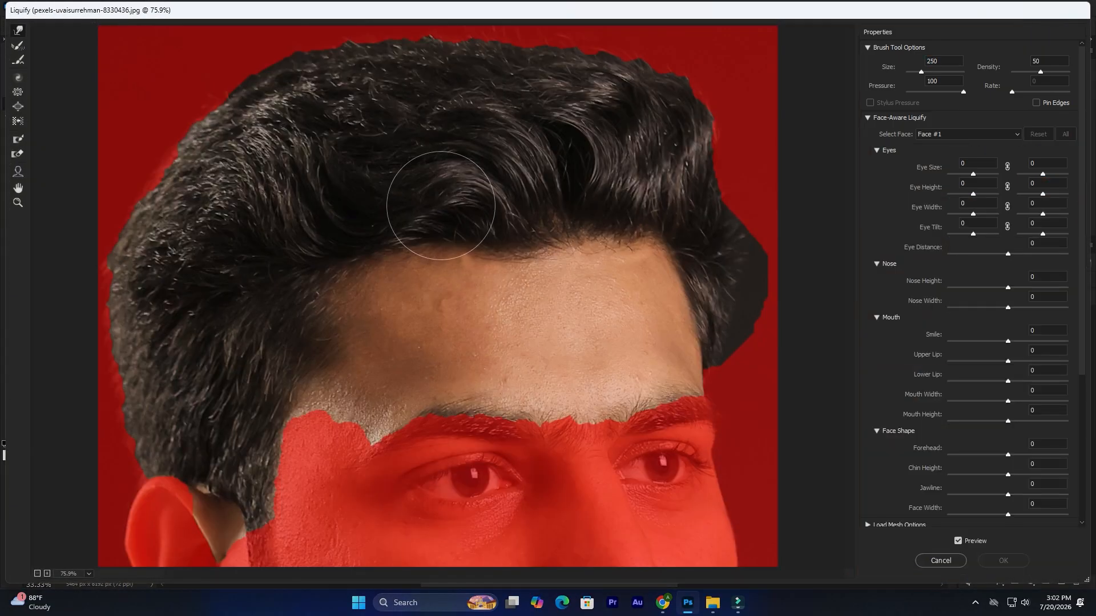
pyautogui.click(949, 561)
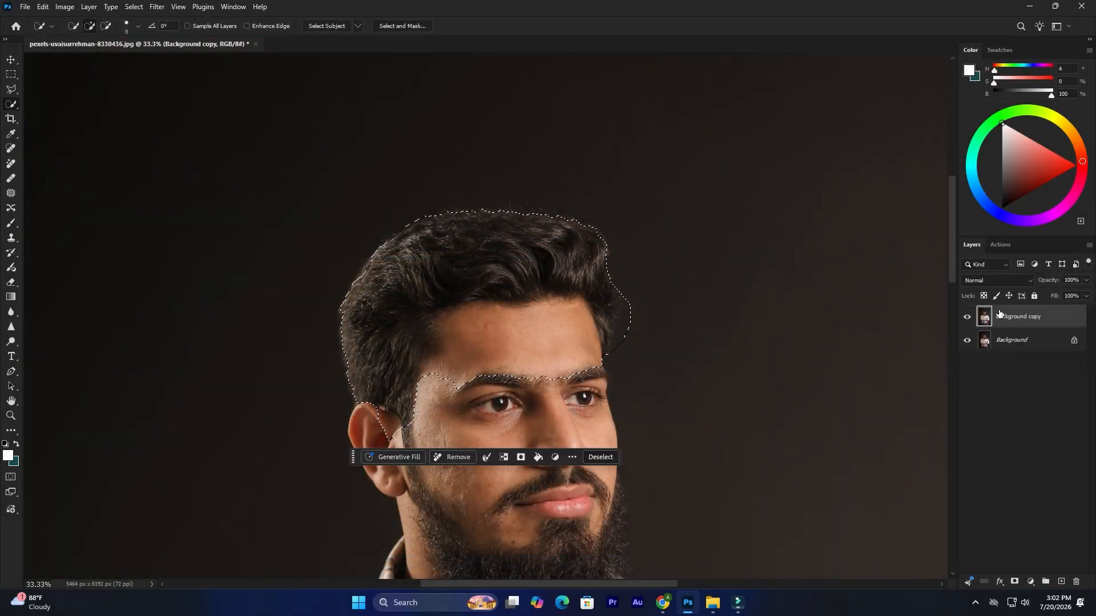
# Step: Copy the selected hair and forehead to a new layer and open it in the Liquify filter
pyautogui.hotkey('ctrl', 'j')
pyautogui.click(153, 7)
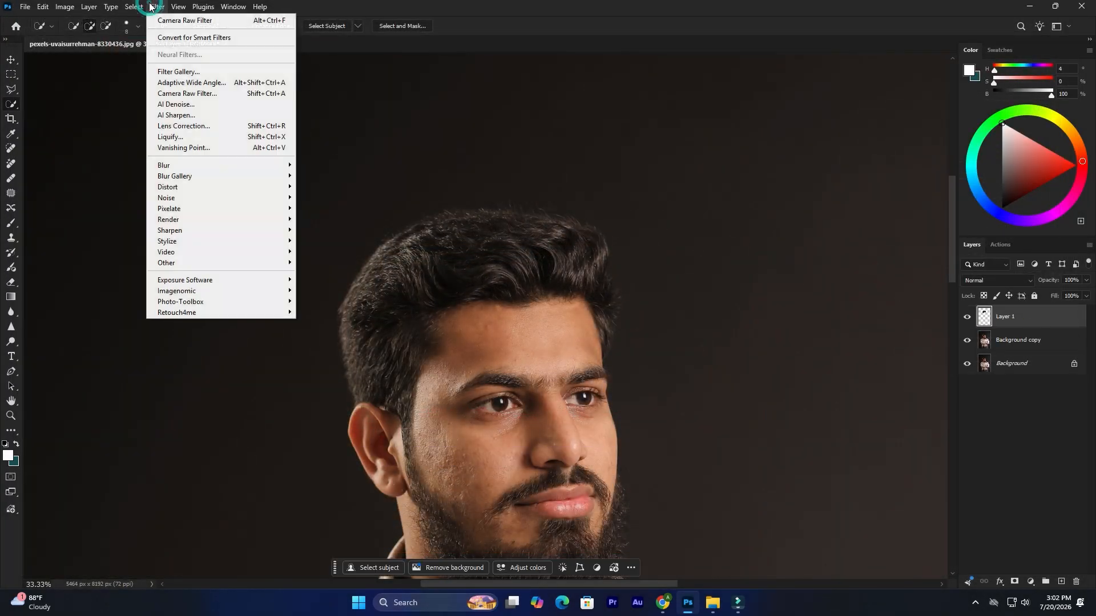
pyautogui.click(187, 137)
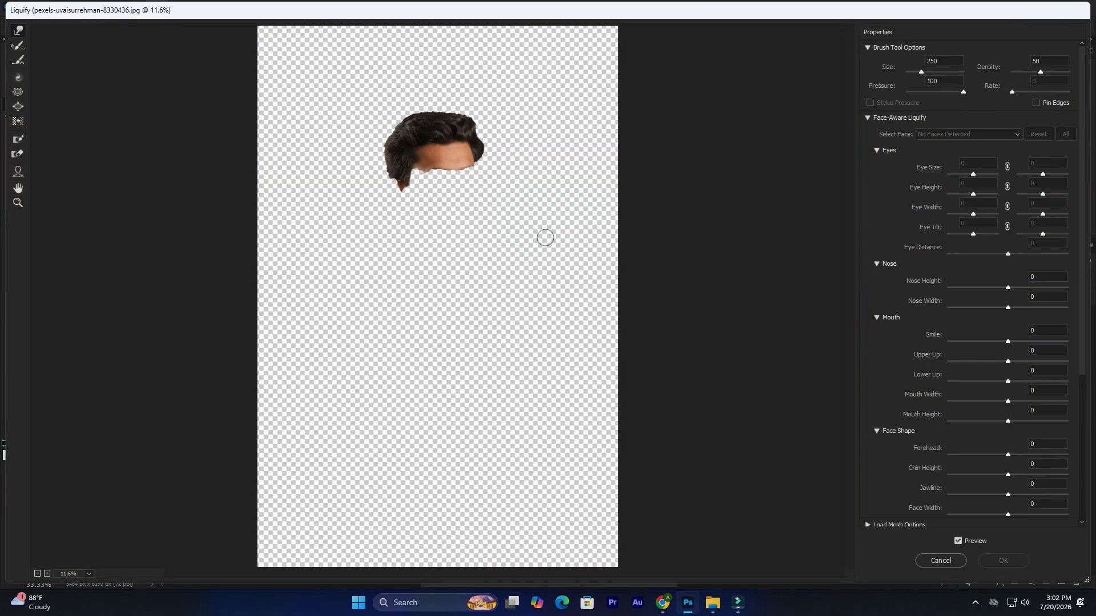
# Step: Push the upper edge of the hair upward from the front quiff toward the crown with the Forward Warp tool
pyautogui.click(12, 205)
pyautogui.moveTo(346, 78); pyautogui.dragTo(552, 212)
pyautogui.click(18, 33)
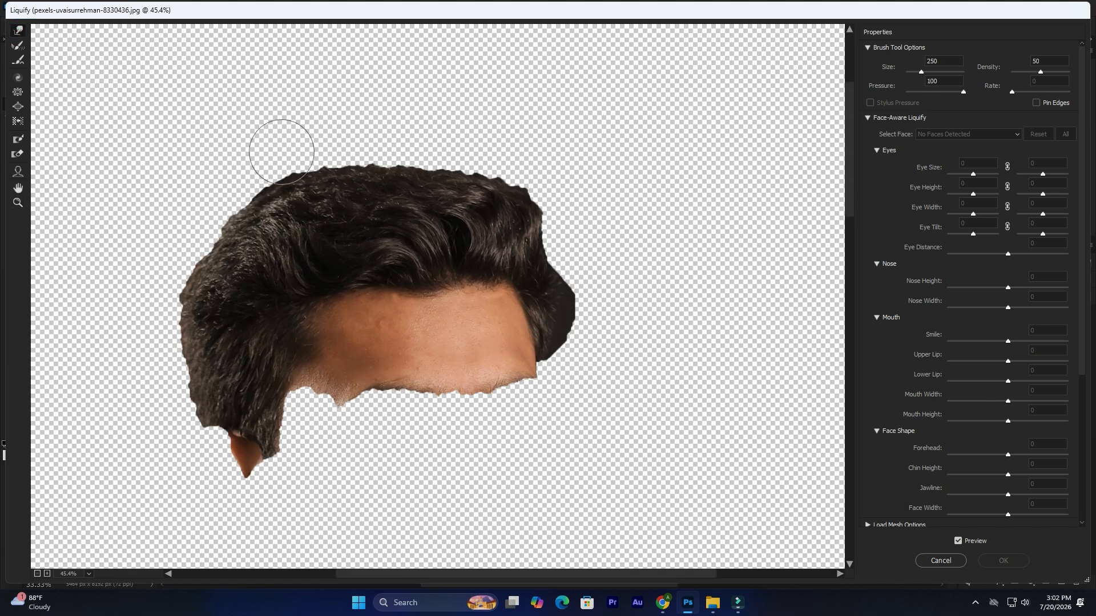
pyautogui.hotkey('ctrl', '+')
pyautogui.hotkey('ctrl', '+')
pyautogui.moveTo(423, 290)
pyautogui.mouseDown()
pyautogui.moveTo(447, 300)
pyautogui.moveTo(494, 289)
pyautogui.mouseUp()
pyautogui.press('[')
pyautogui.press(']')
pyautogui.moveTo(364, 285)
pyautogui.mouseDown()
pyautogui.moveTo(330, 289)
pyautogui.moveTo(391, 282)
pyautogui.mouseUp()
pyautogui.press(']')
pyautogui.press(']')
pyautogui.press(']')
pyautogui.moveTo(567, 157); pyautogui.dragTo(576, 147)
pyautogui.moveTo(541, 148)
pyautogui.mouseDown()
pyautogui.moveTo(544, 138)
pyautogui.moveTo(482, 113)
pyautogui.moveTo(437, 109)
pyautogui.mouseUp()
pyautogui.moveTo(360, 124); pyautogui.dragTo(371, 113)
pyautogui.press('[')
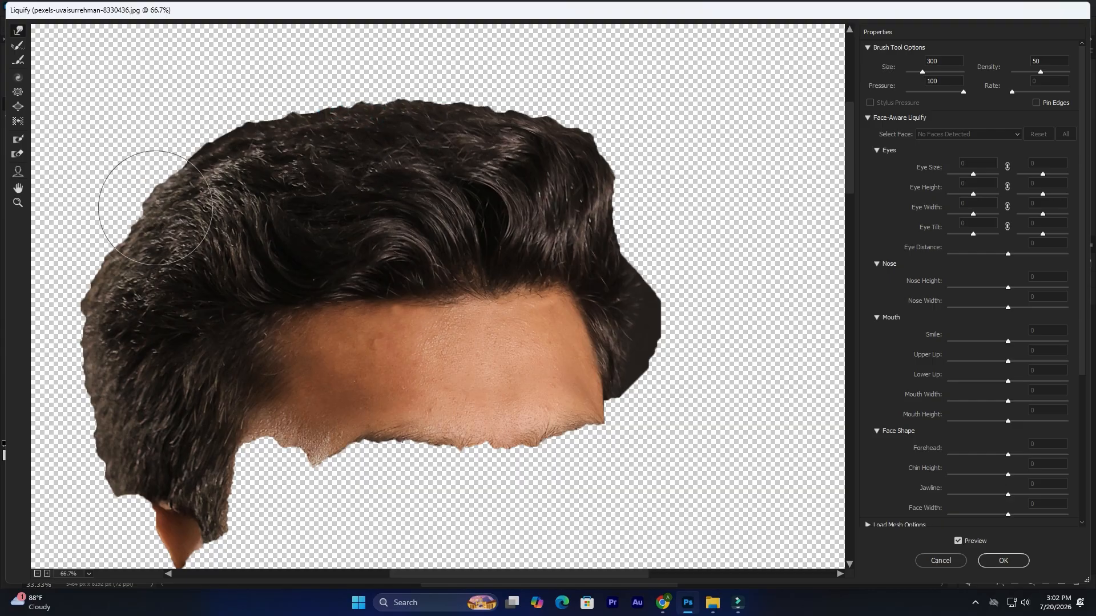
# Step: Warp the hair outline outward around the back of the head and over the crown to add volume
pyautogui.moveTo(149, 220); pyautogui.dragTo(136, 219)
pyautogui.moveTo(123, 236)
pyautogui.mouseDown()
pyautogui.moveTo(114, 231)
pyautogui.moveTo(117, 244)
pyautogui.mouseUp()
pyautogui.press(']')
pyautogui.press(']')
pyautogui.moveTo(110, 357); pyautogui.dragTo(105, 349)
pyautogui.moveTo(107, 404); pyautogui.dragTo(105, 402)
pyautogui.moveTo(124, 246); pyautogui.dragTo(120, 238)
pyautogui.moveTo(161, 183); pyautogui.dragTo(153, 176)
pyautogui.moveTo(257, 139); pyautogui.dragTo(255, 131)
pyautogui.moveTo(365, 116); pyautogui.dragTo(371, 109)
pyautogui.moveTo(474, 129); pyautogui.dragTo(477, 119)
# Step: Lift the front edge of the quiff and smooth the bumps along the hair's upper contour with small outward warps
pyautogui.press('[')
pyautogui.press('[')
pyautogui.press('[')
pyautogui.moveTo(616, 215)
pyautogui.mouseDown()
pyautogui.moveTo(628, 215)
pyautogui.moveTo(613, 171)
pyautogui.mouseUp()
pyautogui.press(']')
pyautogui.press(']')
pyautogui.moveTo(571, 146); pyautogui.dragTo(571, 139)
pyautogui.moveTo(485, 111); pyautogui.dragTo(477, 98)
pyautogui.moveTo(377, 115); pyautogui.dragTo(372, 107)
pyautogui.moveTo(315, 109); pyautogui.dragTo(311, 100)
pyautogui.moveTo(252, 136); pyautogui.dragTo(249, 130)
pyautogui.moveTo(174, 165); pyautogui.dragTo(169, 159)
pyautogui.press('[')
pyautogui.press('[')
pyautogui.press('[')
pyautogui.moveTo(277, 127); pyautogui.dragTo(276, 121)
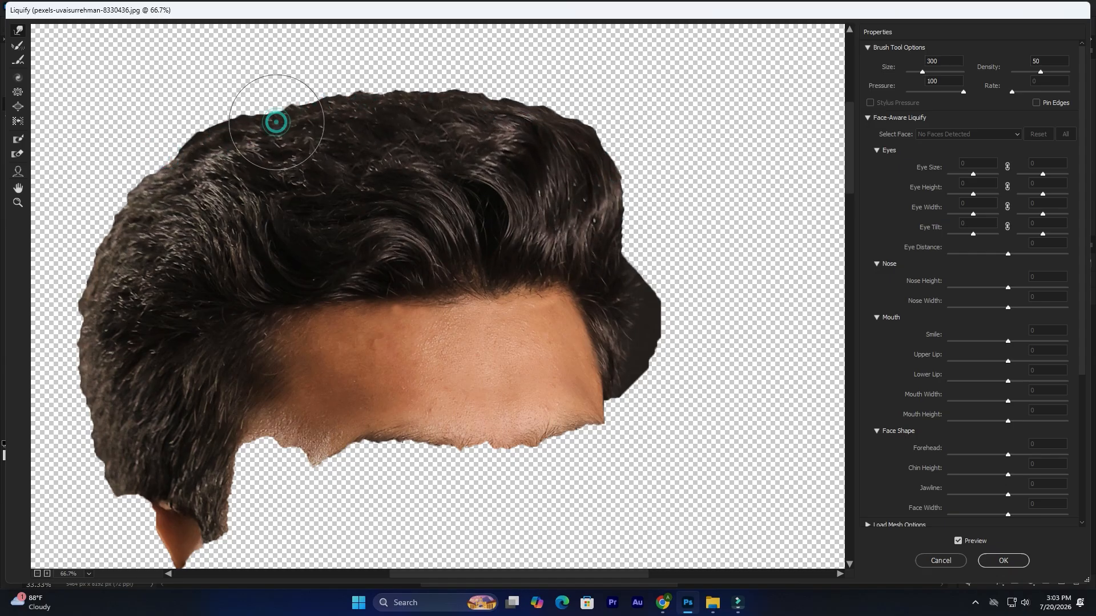
# Step: Nudge the hair edge beside the far temple inward, refine the forehead hairline, and apply the Liquify changes
pyautogui.press(']')
pyautogui.press(']')
pyautogui.press(']')
pyautogui.press('[')
pyautogui.press('[')
pyautogui.press('[')
pyautogui.press('[')
pyautogui.moveTo(666, 295); pyautogui.dragTo(660, 328)
pyautogui.press(']')
pyautogui.press(']')
pyautogui.press(']')
pyautogui.press(']')
pyautogui.moveTo(538, 280); pyautogui.dragTo(534, 288)
pyautogui.moveTo(413, 282); pyautogui.dragTo(406, 277)
pyautogui.press('[')
pyautogui.press('[')
pyautogui.press('[')
pyautogui.press('[')
pyautogui.press('[')
pyautogui.press('[')
pyautogui.press('[')
pyautogui.press('[')
pyautogui.press('[')
pyautogui.press('[')
pyautogui.press('[')
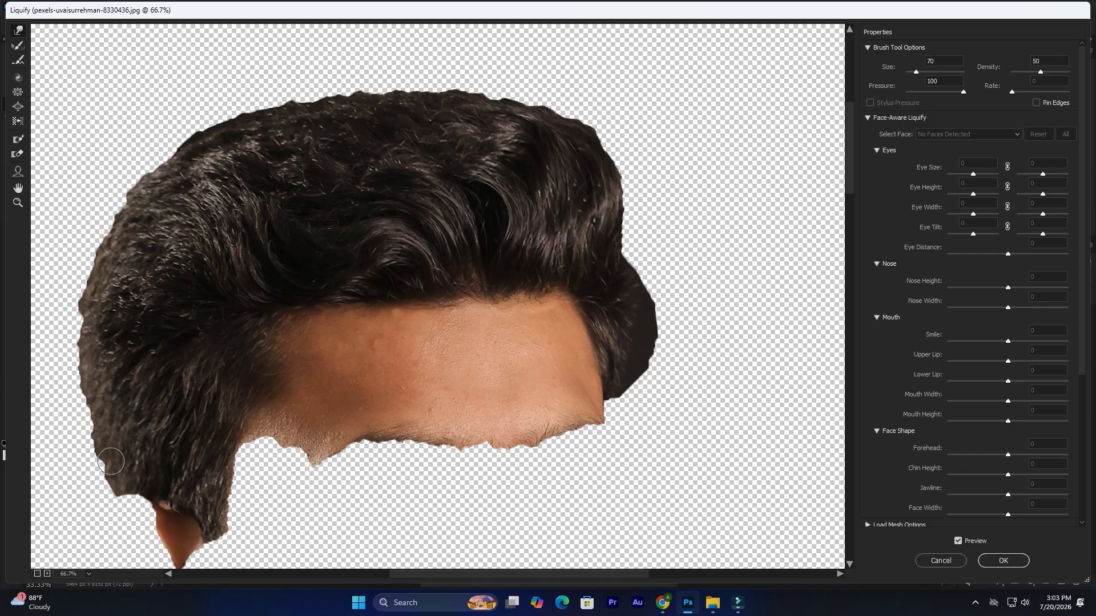
pyautogui.click(1002, 561)
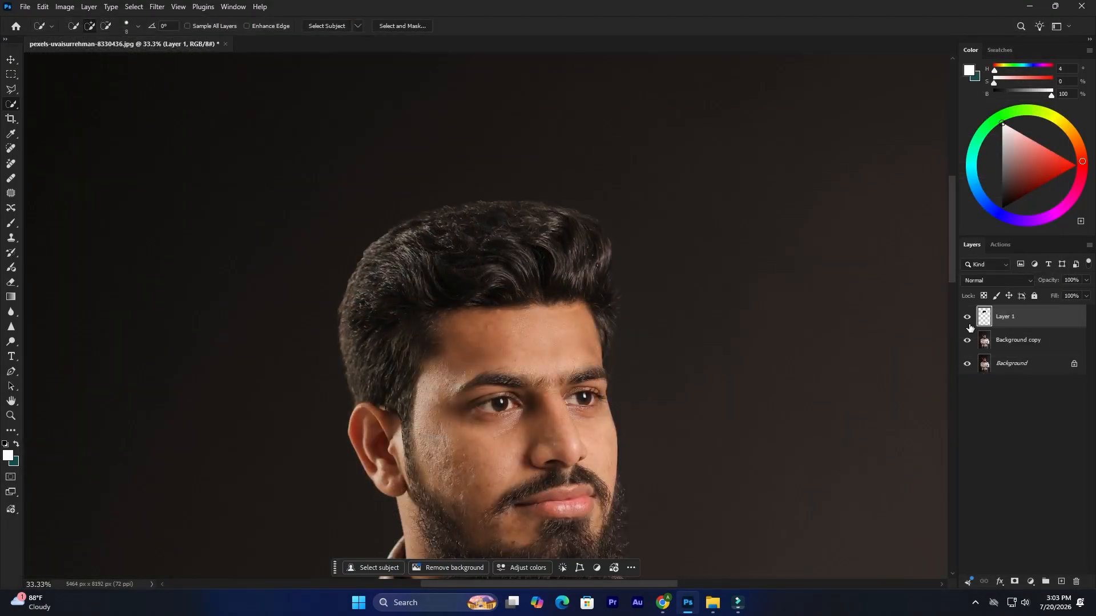
pyautogui.rightClick(1015, 321)
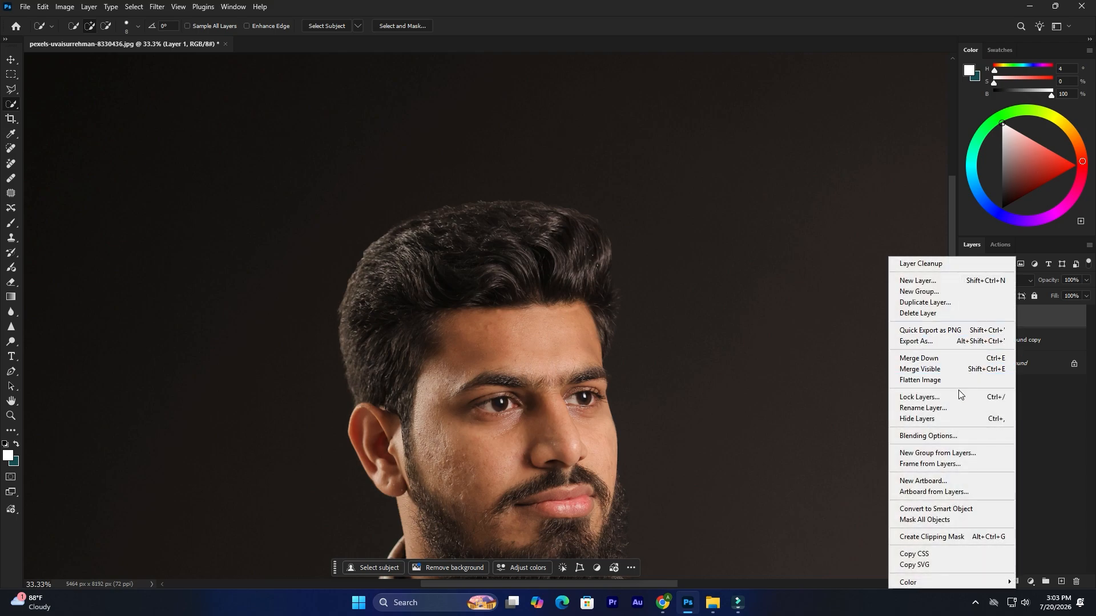
pyautogui.click(954, 369)
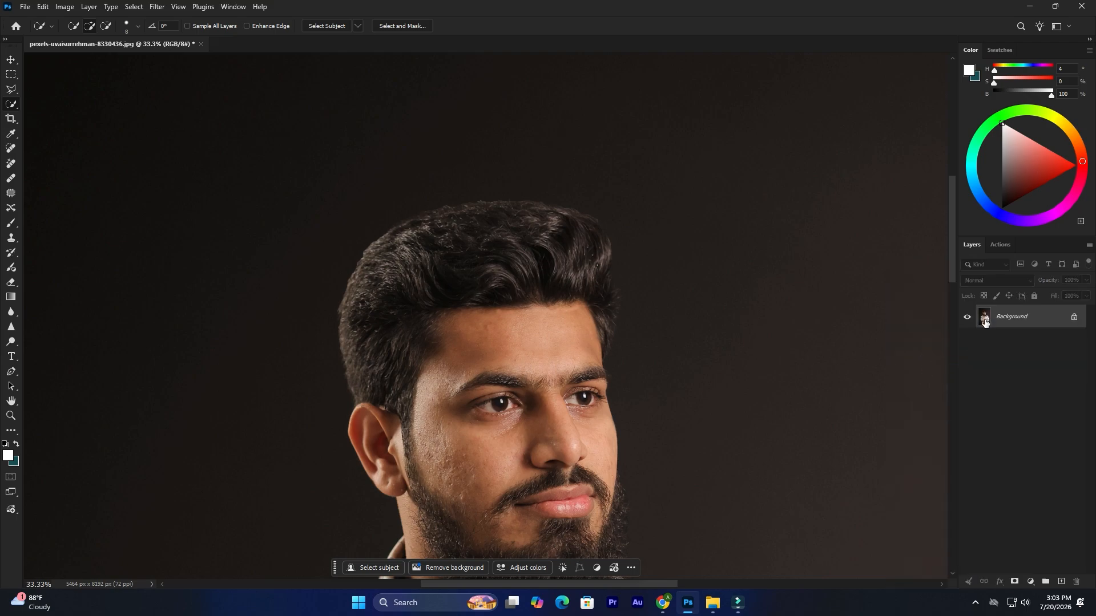
pyautogui.hotkey('ctrl', 'z')
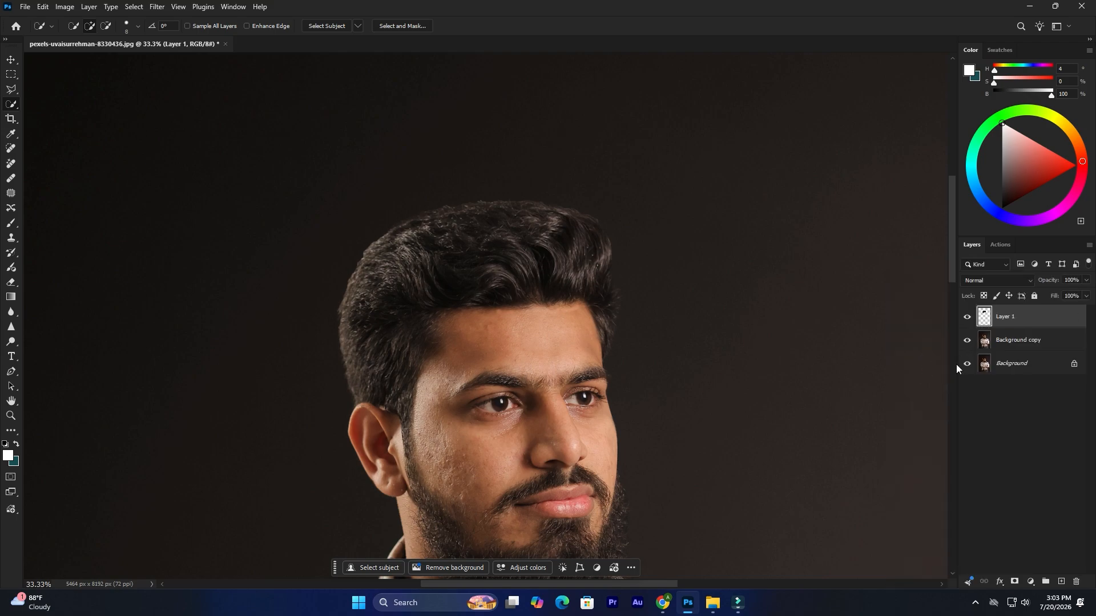
# Step: Merge Layer 1 with Background copy while keeping Background separate, and compare the result by toggling the merged layer's visibility
pyautogui.rightClick(1007, 323)
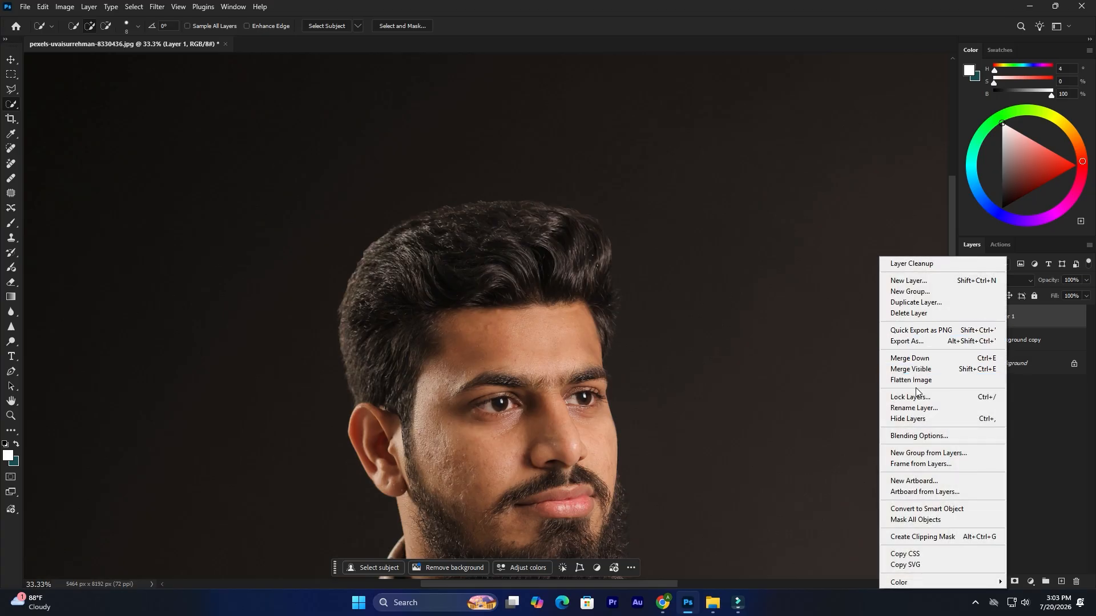
pyautogui.click(916, 358)
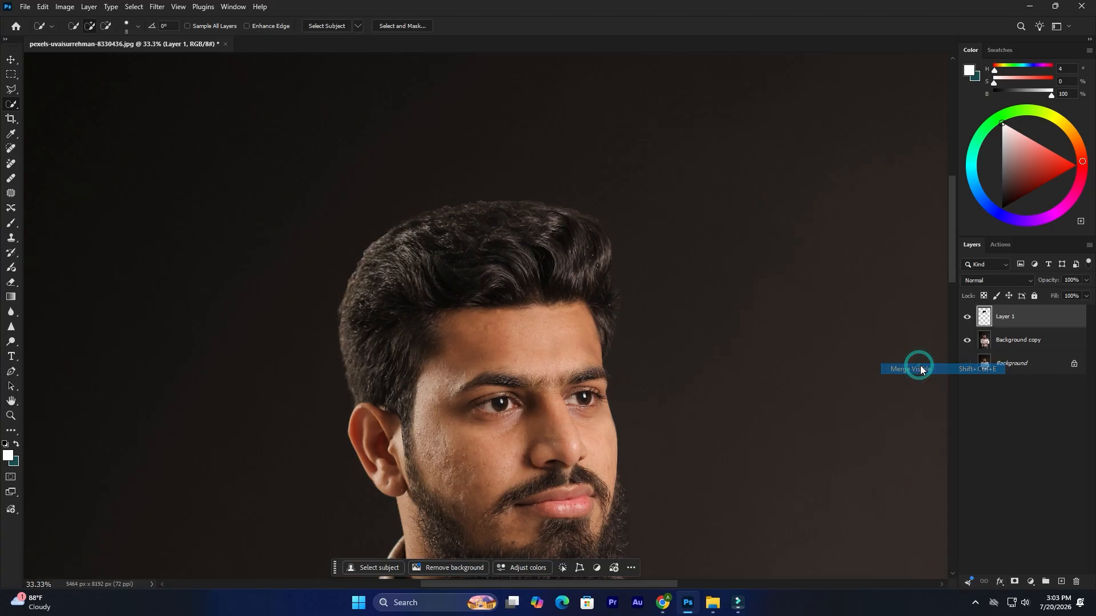
pyautogui.click(969, 317)
pyautogui.click(968, 317)
pyautogui.click(772, 360)
pyautogui.moveTo(736, 321); pyautogui.dragTo(724, 309)
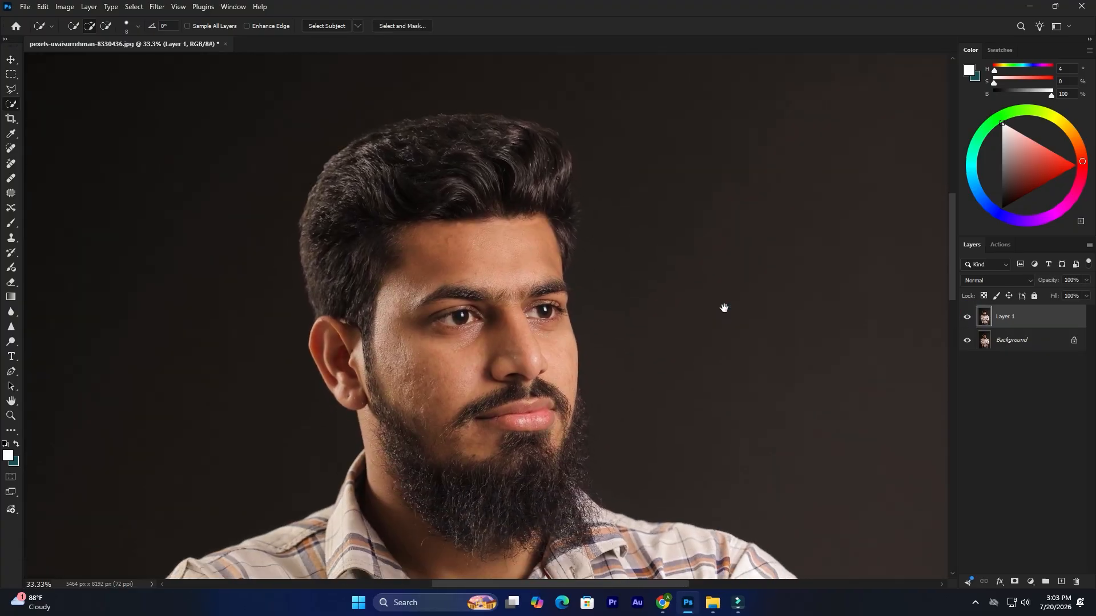
# Step: Run the saved skin retouching action on the merged layer and make Layer 1 copy active
pyautogui.hotkey('ctrl', '+')
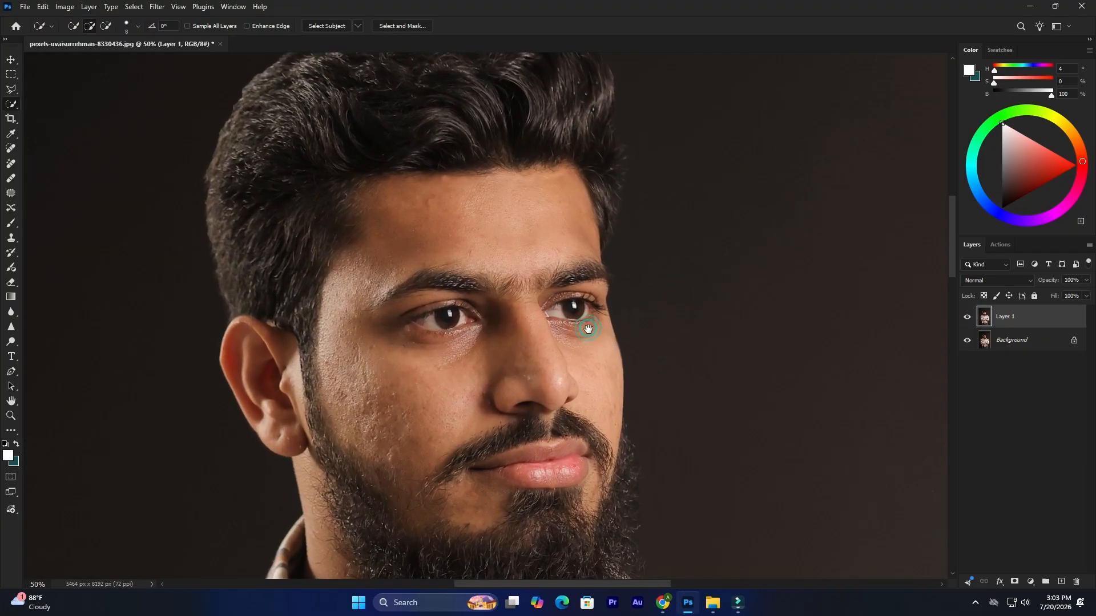
pyautogui.click(1008, 246)
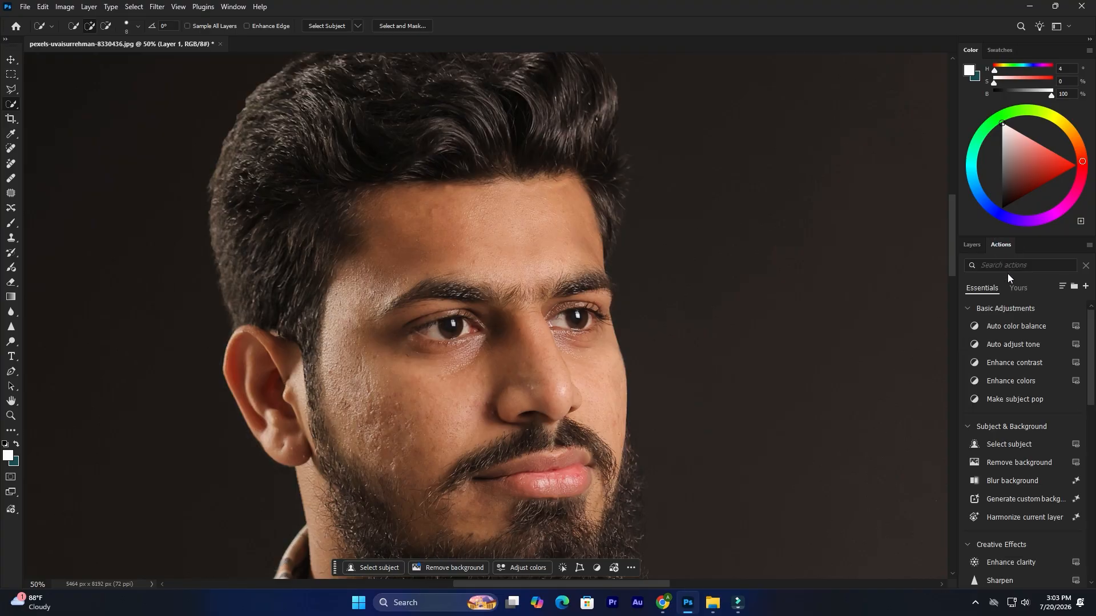
pyautogui.click(1012, 291)
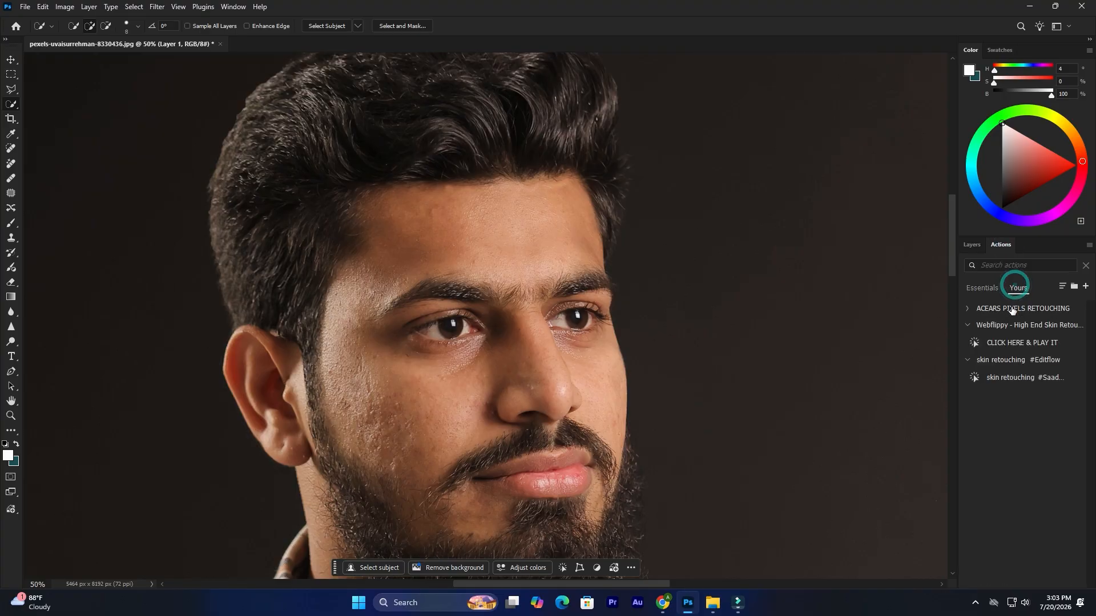
pyautogui.click(1009, 379)
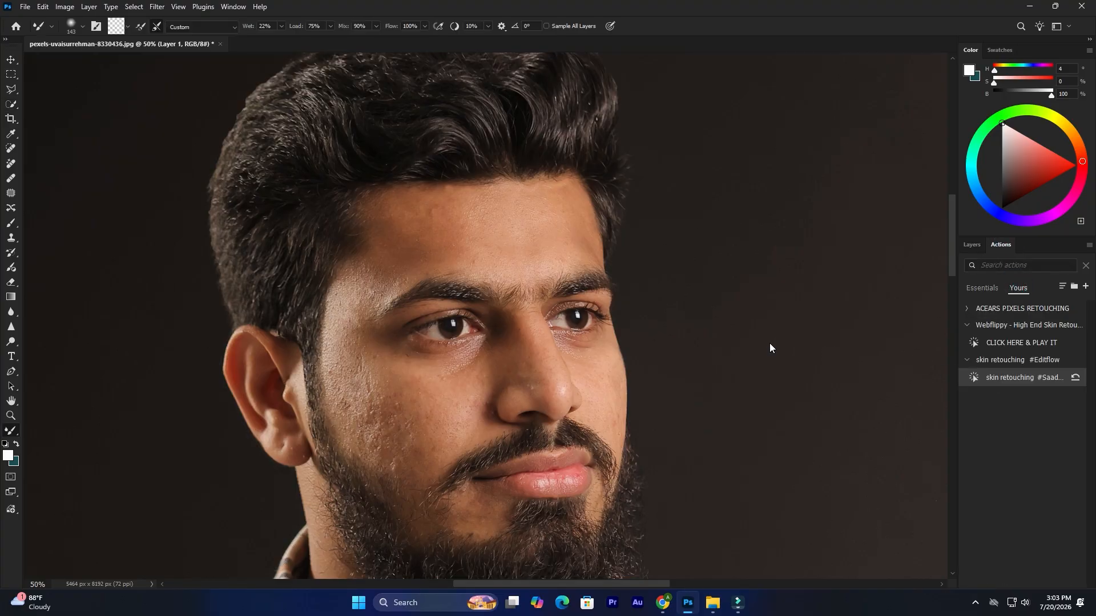
pyautogui.click(970, 246)
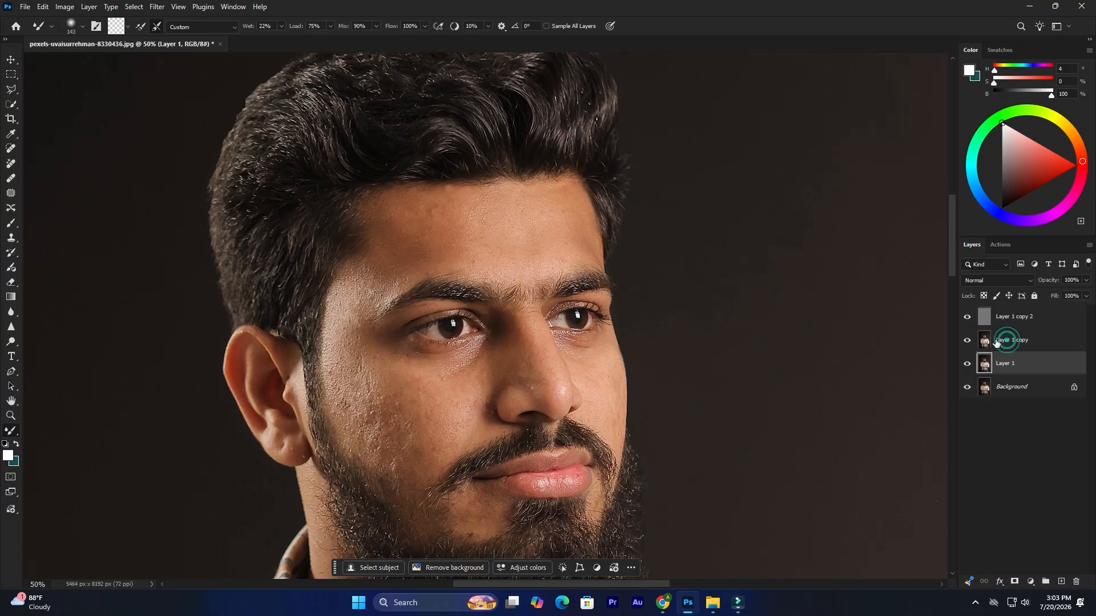
pyautogui.click(996, 341)
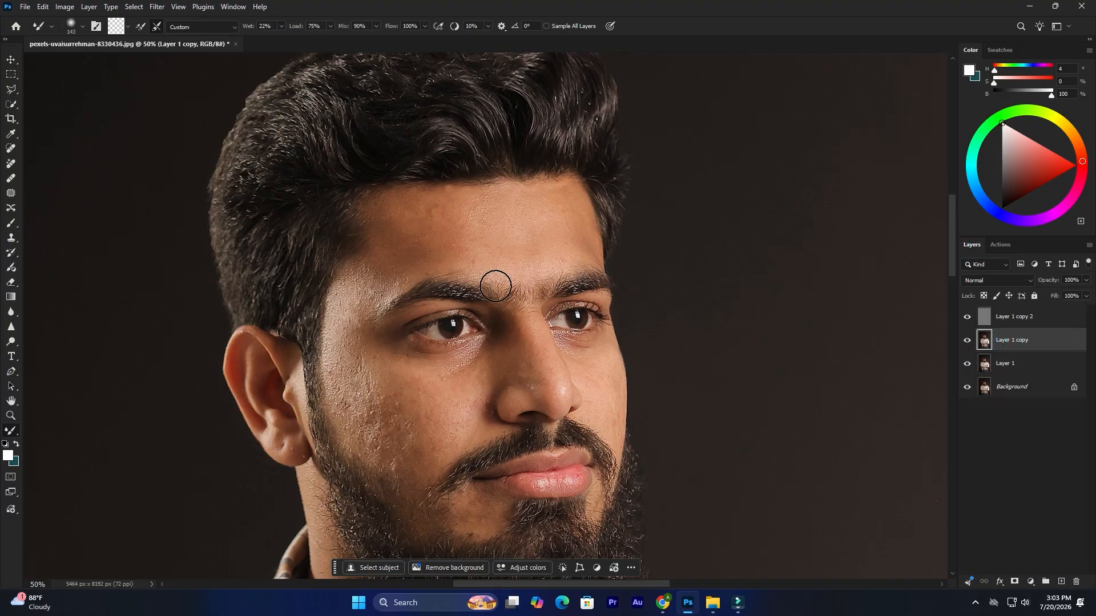
# Step: Smooth the far side of the forehead with the Mixer Brush and set Layer 1 copy's opacity to 70%
pyautogui.scroll(1, 495, 284)
pyautogui.press(']')
pyautogui.press(']')
pyautogui.moveTo(577, 198)
pyautogui.mouseDown()
pyautogui.moveTo(591, 180)
pyautogui.moveTo(610, 191)
pyautogui.moveTo(606, 231)
pyautogui.moveTo(619, 224)
pyautogui.mouseUp()
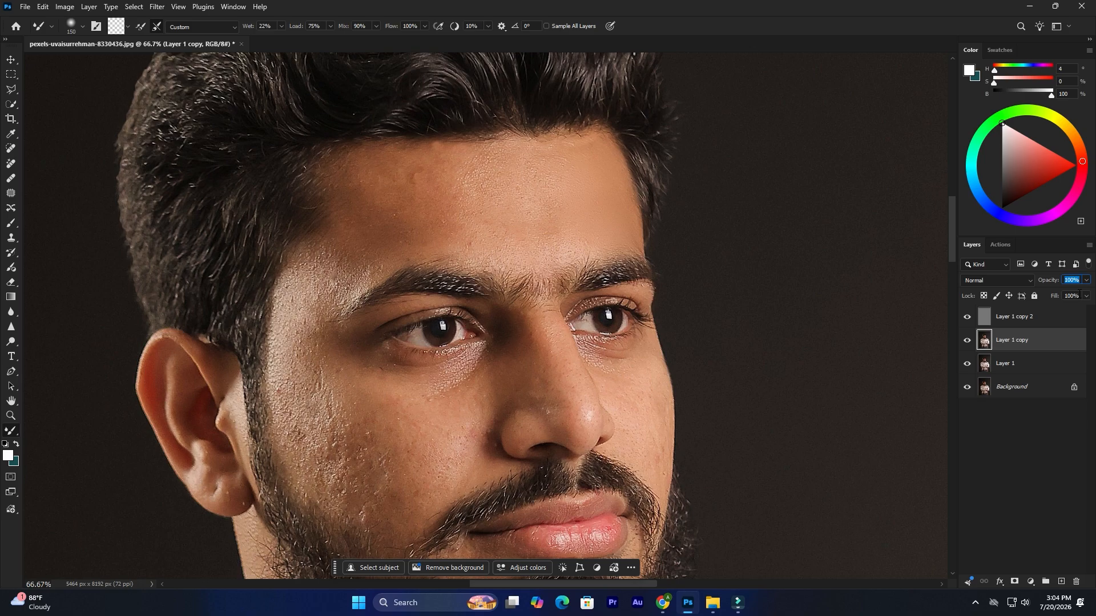
pyautogui.write('70')
pyautogui.press('Return')
# Step: Blend the skin across the middle and near side of the forehead with Mixer Brush strokes
pyautogui.press(']')
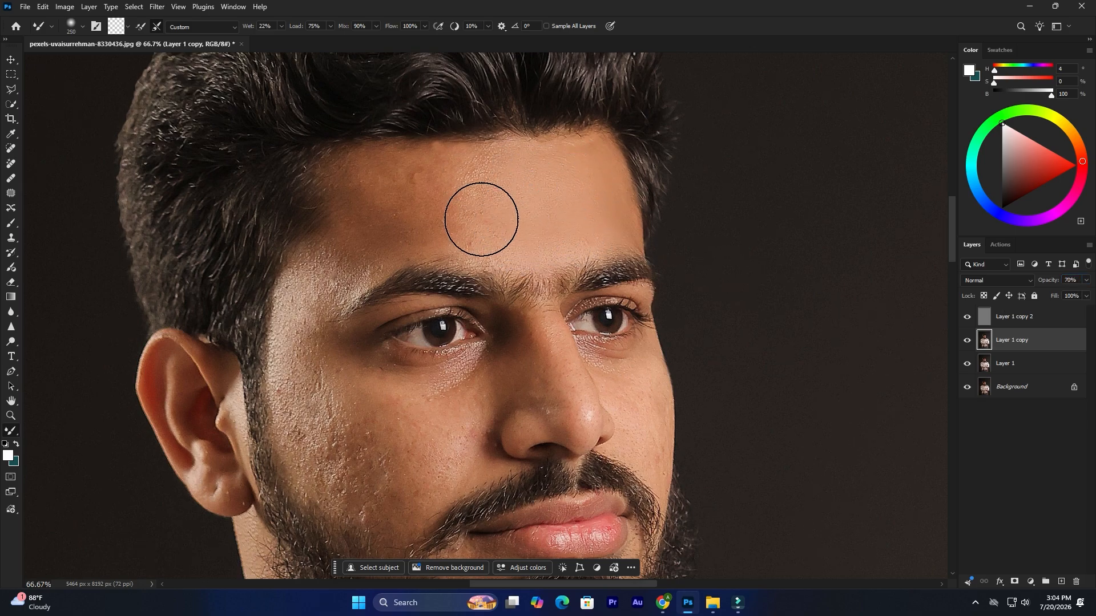
pyautogui.moveTo(405, 171)
pyautogui.mouseDown()
pyautogui.moveTo(354, 168)
pyautogui.moveTo(470, 222)
pyautogui.moveTo(395, 223)
pyautogui.moveTo(425, 243)
pyautogui.mouseUp()
pyautogui.press(']')
pyautogui.press(']')
pyautogui.moveTo(502, 212); pyautogui.dragTo(370, 238)
pyautogui.press(']')
pyautogui.press('[')
pyautogui.press('[')
pyautogui.moveTo(404, 180)
pyautogui.mouseDown()
pyautogui.moveTo(437, 226)
pyautogui.moveTo(370, 228)
pyautogui.moveTo(476, 226)
pyautogui.mouseUp()
# Step: Smooth the near cheek, then blend the skin below the eye and along the nose with a smaller Mixer Brush
pyautogui.moveTo(328, 276)
pyautogui.mouseDown()
pyautogui.moveTo(354, 251)
pyautogui.moveTo(327, 257)
pyautogui.moveTo(367, 232)
pyautogui.moveTo(353, 211)
pyautogui.moveTo(297, 368)
pyautogui.moveTo(322, 462)
pyautogui.moveTo(307, 394)
pyautogui.moveTo(381, 420)
pyautogui.moveTo(345, 372)
pyautogui.moveTo(439, 397)
pyautogui.moveTo(453, 391)
pyautogui.moveTo(435, 413)
pyautogui.moveTo(446, 454)
pyautogui.moveTo(432, 485)
pyautogui.moveTo(427, 455)
pyautogui.moveTo(345, 458)
pyautogui.moveTo(437, 509)
pyautogui.moveTo(328, 450)
pyautogui.moveTo(344, 500)
pyautogui.moveTo(374, 519)
pyautogui.moveTo(354, 528)
pyautogui.moveTo(338, 460)
pyautogui.moveTo(505, 401)
pyautogui.mouseUp()
pyautogui.press('[')
pyautogui.press('[')
pyautogui.press('[')
pyautogui.press('[')
pyautogui.moveTo(431, 392)
pyautogui.mouseDown()
pyautogui.moveTo(504, 335)
pyautogui.moveTo(562, 390)
pyautogui.mouseUp()
pyautogui.moveTo(556, 433); pyautogui.dragTo(532, 371)
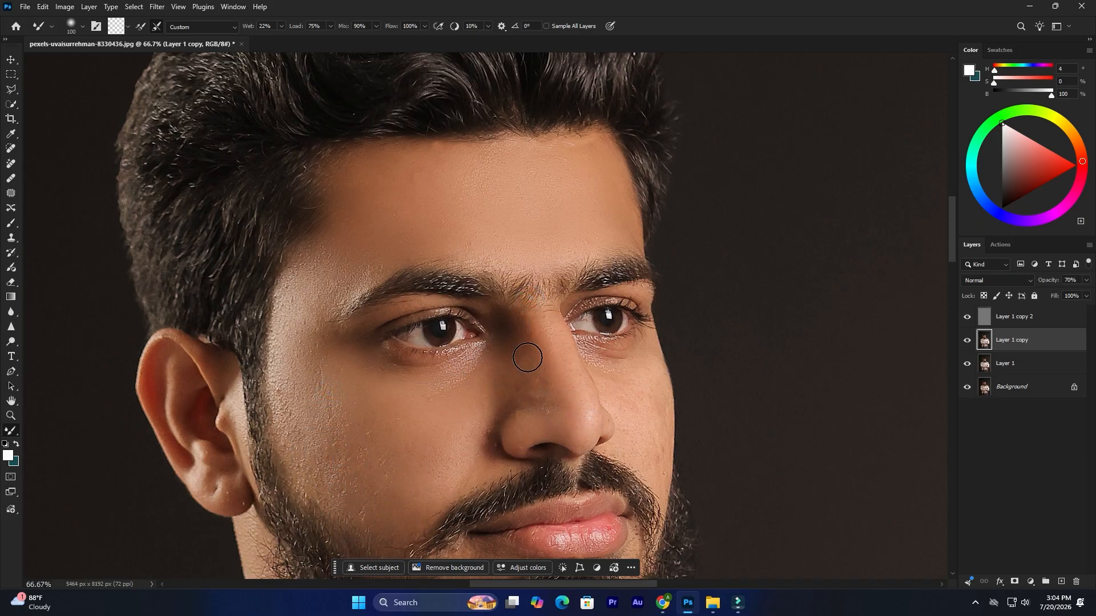
pyautogui.moveTo(514, 324); pyautogui.dragTo(511, 328)
pyautogui.moveTo(495, 420); pyautogui.dragTo(491, 457)
# Step: Smooth the far cheek from below the eye down to the moustache with the Mixer Brush
pyautogui.press(']')
pyautogui.press(']')
pyautogui.moveTo(646, 387); pyautogui.dragTo(648, 457)
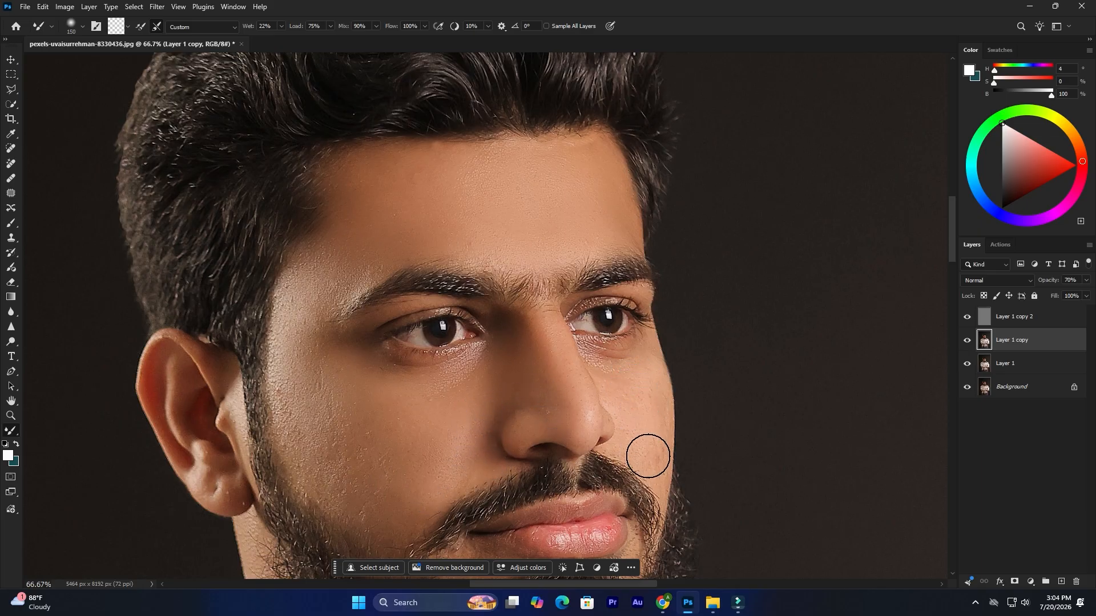
pyautogui.press('[')
pyautogui.press('[')
pyautogui.press('[')
pyautogui.moveTo(640, 358); pyautogui.dragTo(637, 378)
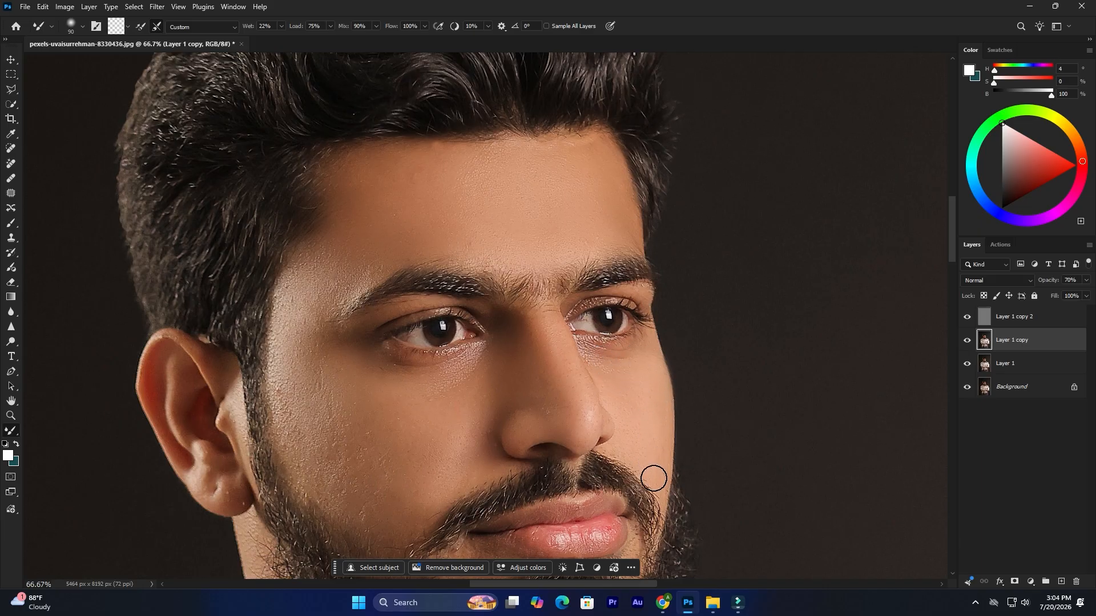
# Step: Blend the remaining skin texture on the near cheek beside the sideburn with a brush size of 200
pyautogui.scroll(-5, 538, 311)
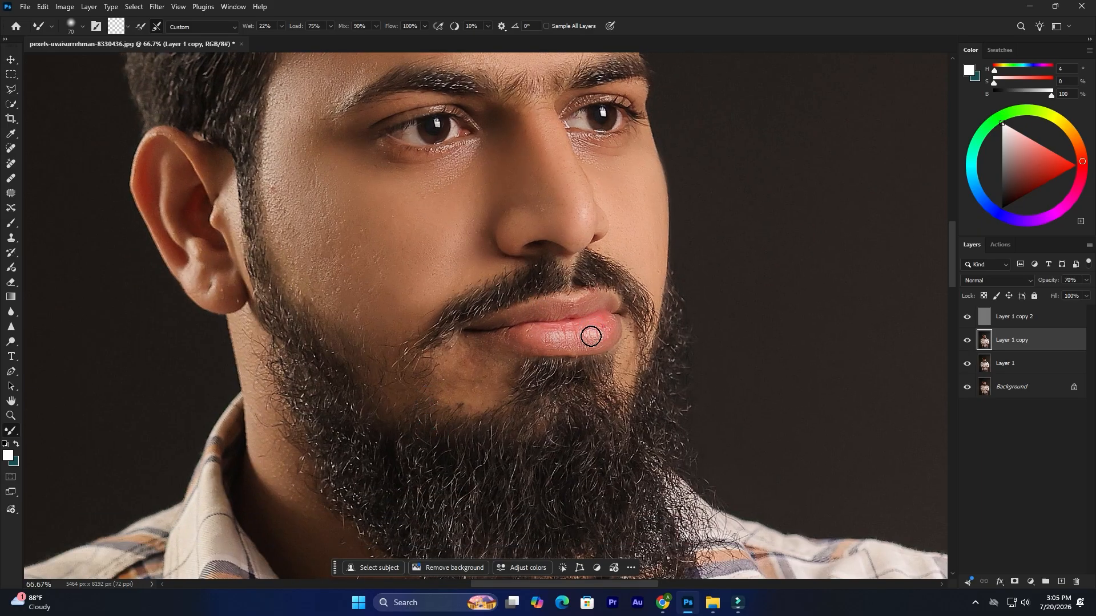
pyautogui.press(']')
pyautogui.press(']')
pyautogui.press(']')
pyautogui.press(']')
pyautogui.press(']')
pyautogui.press(']')
pyautogui.moveTo(306, 171); pyautogui.dragTo(313, 201)
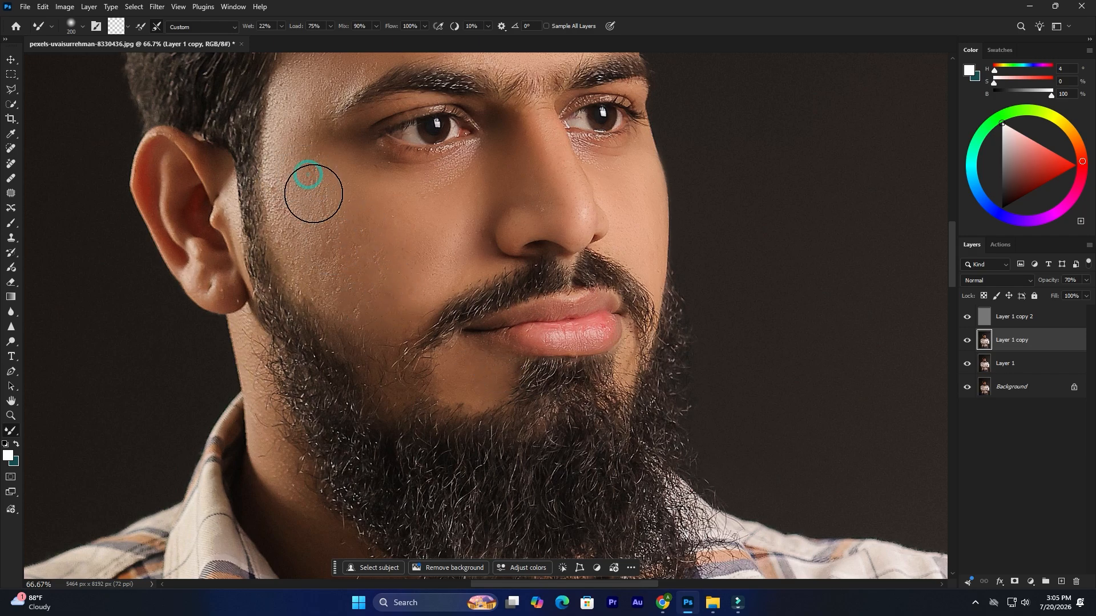
# Step: Smooth the neck skin between the beard and the shirt collar with Mixer Brush strokes
pyautogui.press('[')
pyautogui.press('[')
pyautogui.press('[')
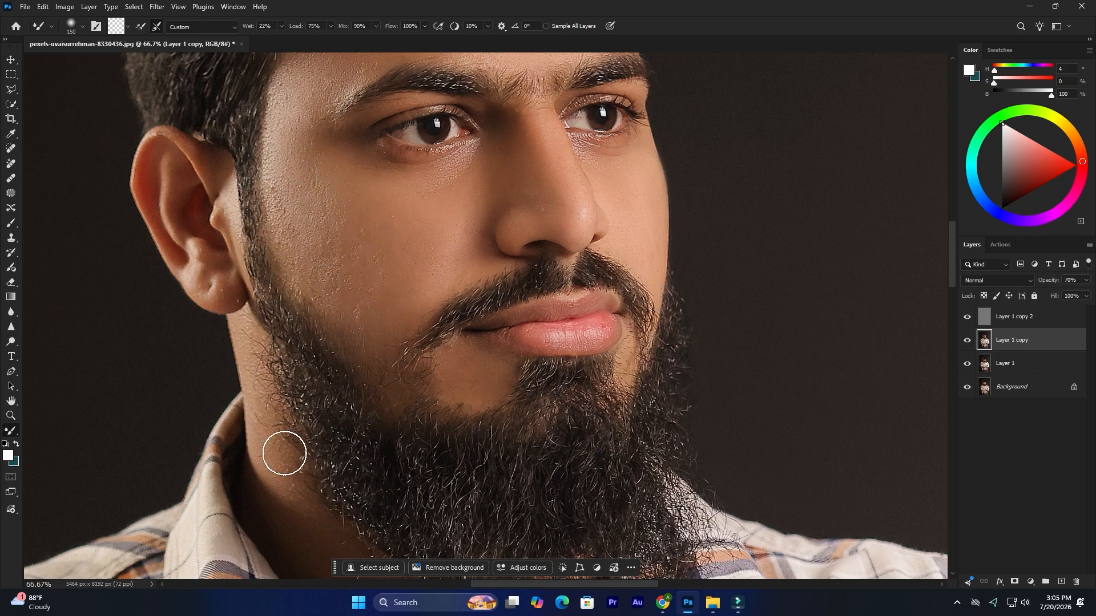
pyautogui.scroll(-5, 321, 275)
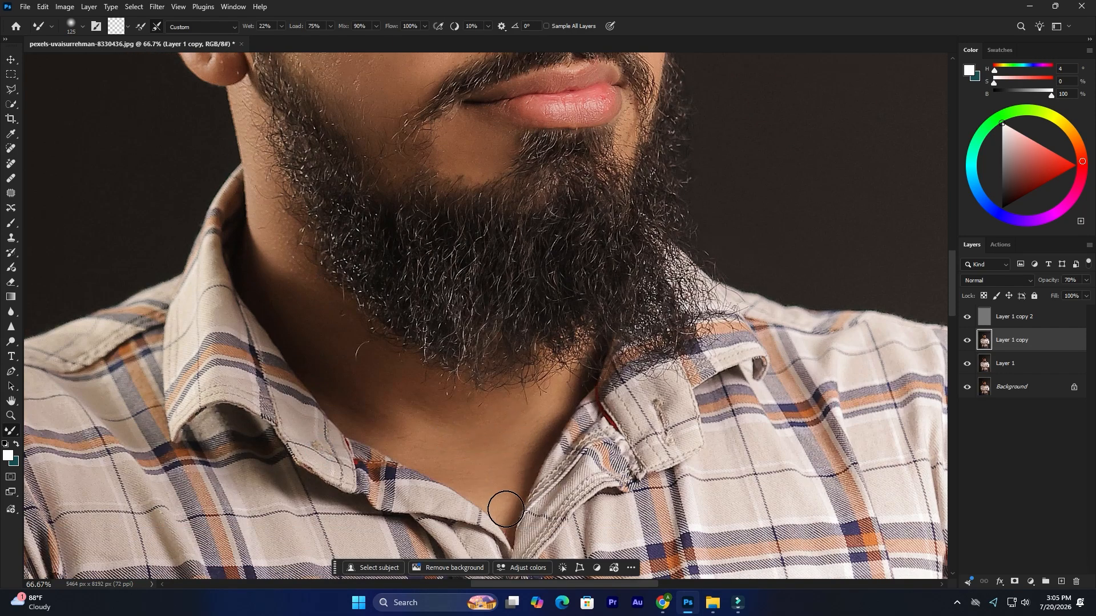
pyautogui.press(']')
pyautogui.press(']')
pyautogui.press(']')
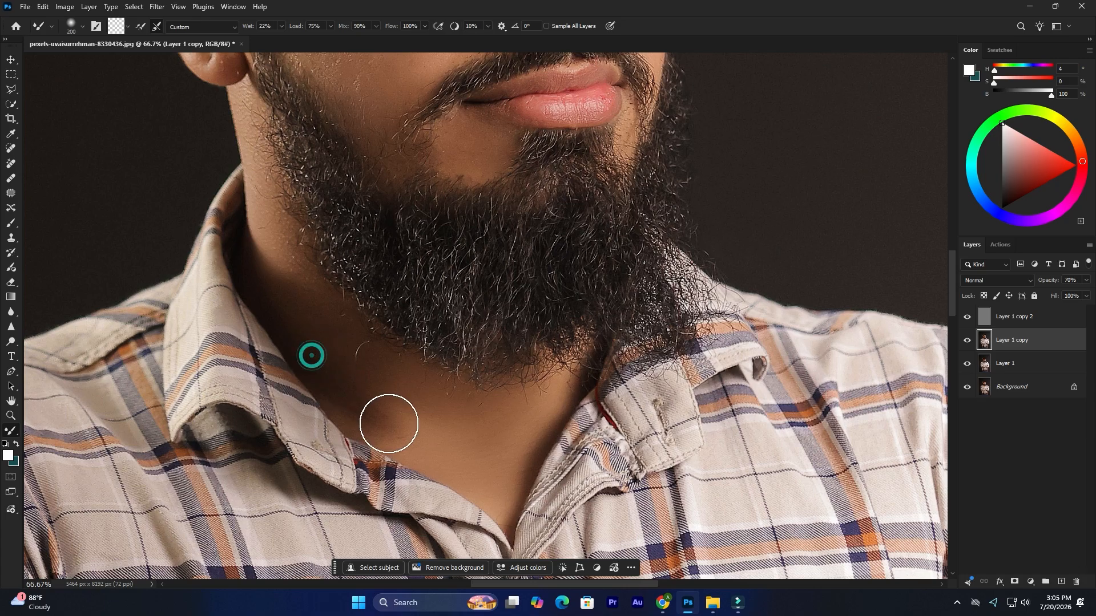
pyautogui.press('[')
pyautogui.press('[')
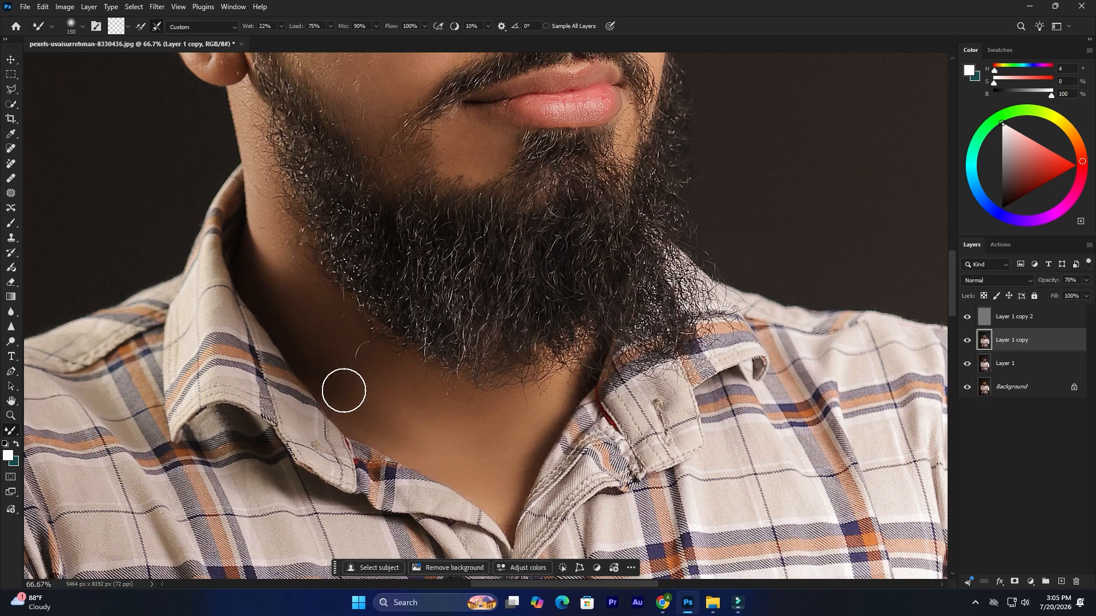
pyautogui.moveTo(270, 224)
pyautogui.mouseDown()
pyautogui.moveTo(274, 296)
pyautogui.moveTo(315, 370)
pyautogui.moveTo(380, 431)
pyautogui.moveTo(296, 357)
pyautogui.moveTo(482, 479)
pyautogui.mouseUp()
pyautogui.moveTo(523, 420)
pyautogui.mouseDown()
pyautogui.moveTo(504, 450)
pyautogui.moveTo(536, 414)
pyautogui.moveTo(495, 435)
pyautogui.mouseUp()
pyautogui.moveTo(504, 411)
pyautogui.mouseDown()
pyautogui.moveTo(485, 435)
pyautogui.moveTo(445, 401)
pyautogui.mouseUp()
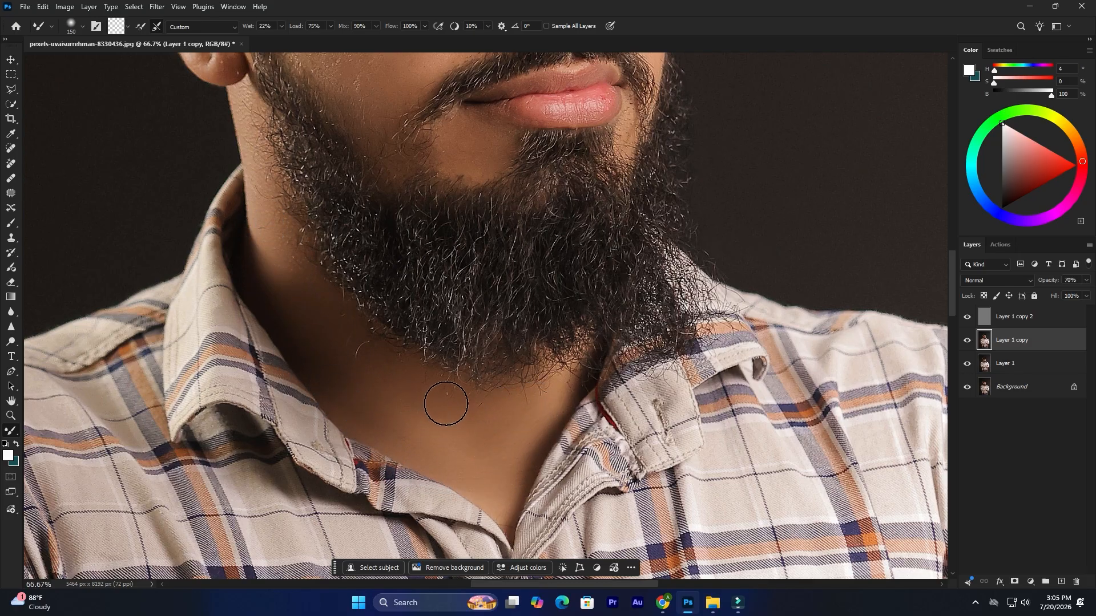
pyautogui.moveTo(538, 394); pyautogui.dragTo(396, 389)
pyautogui.moveTo(433, 442)
pyautogui.mouseDown()
pyautogui.moveTo(482, 455)
pyautogui.moveTo(489, 487)
pyautogui.mouseUp()
# Step: Compare the full portrait with and without the skin smoothing by toggling the visibility of Layer 1 copy
pyautogui.hotkey('ctrl', '-')
pyautogui.hotkey('ctrl', '-')
pyautogui.hotkey('ctrl', '-')
pyautogui.hotkey('ctrl', '-')
pyautogui.hotkey('ctrl', '-')
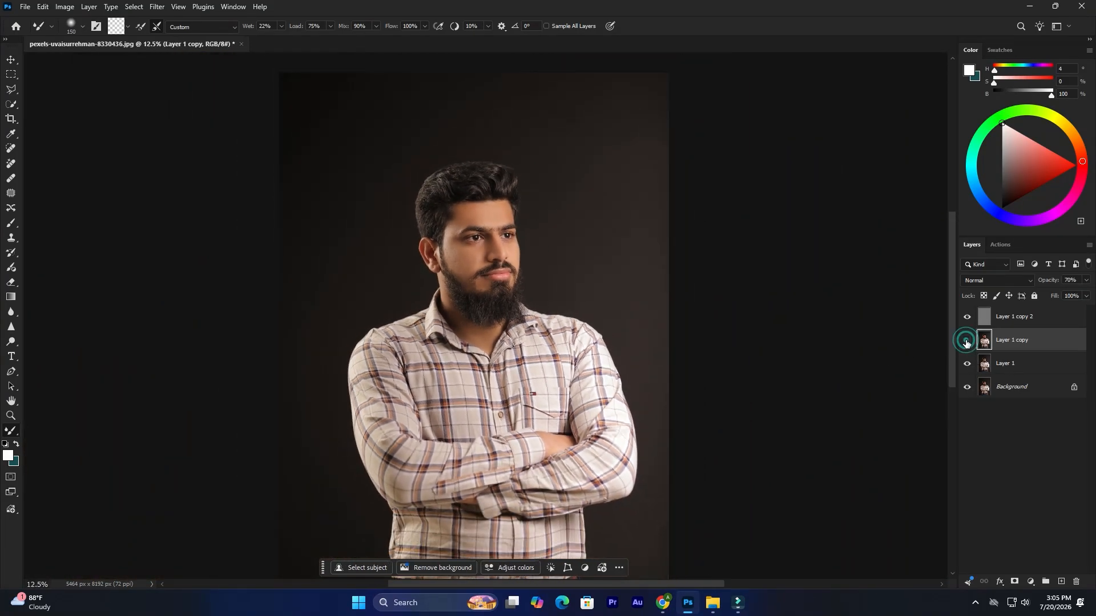
pyautogui.click(966, 341)
pyautogui.click(966, 341)
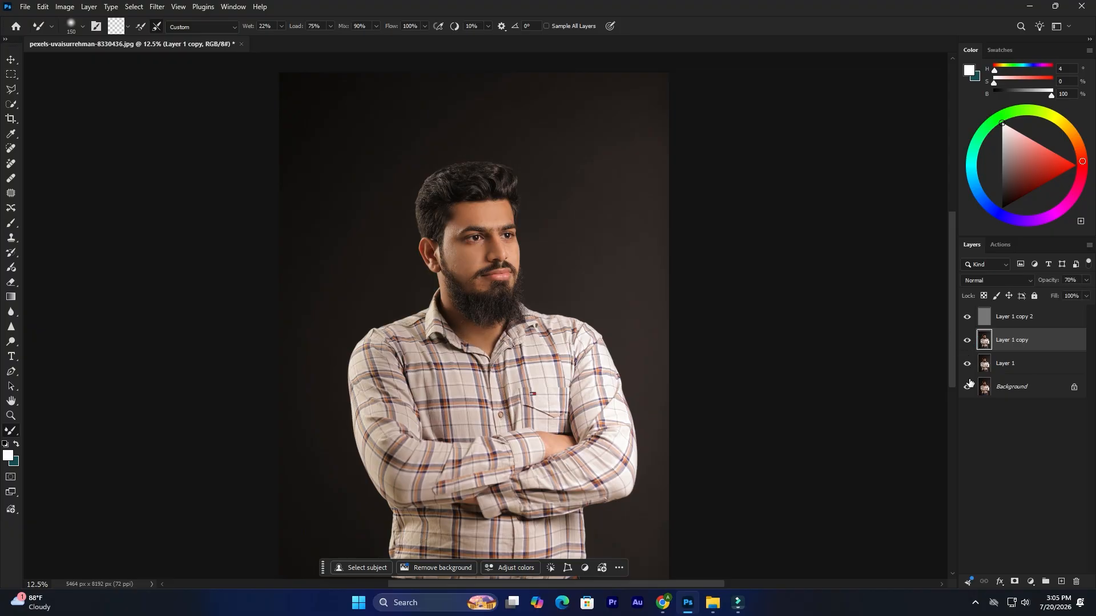
# Step: Merge the retouching layers above Background into a single layer, keeping Background separate
pyautogui.rightClick(1003, 345)
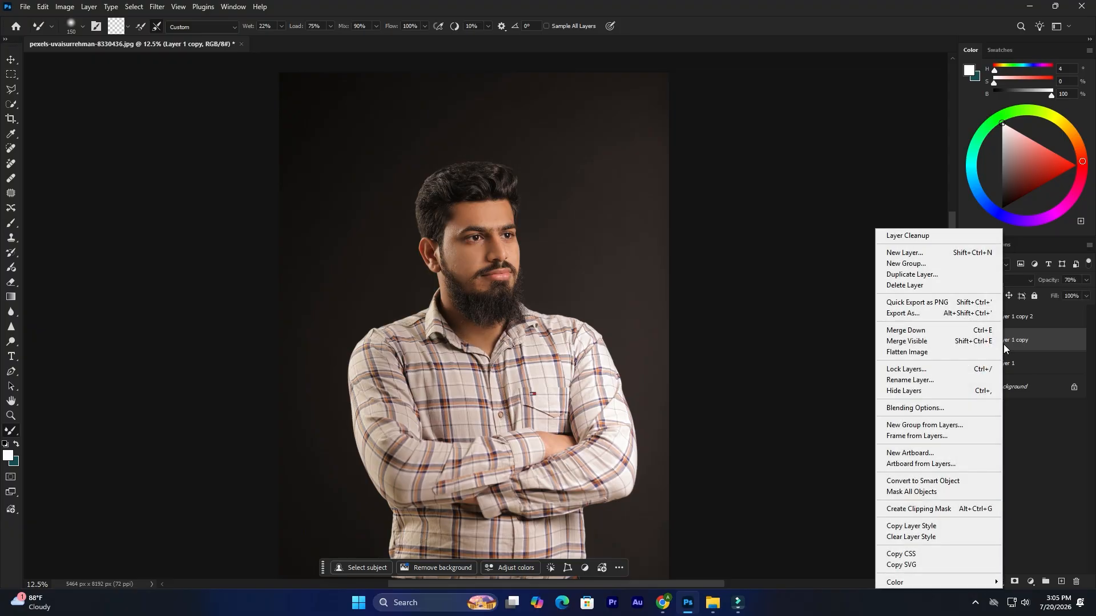
pyautogui.click(905, 340)
pyautogui.moveTo(631, 300); pyautogui.dragTo(629, 322)
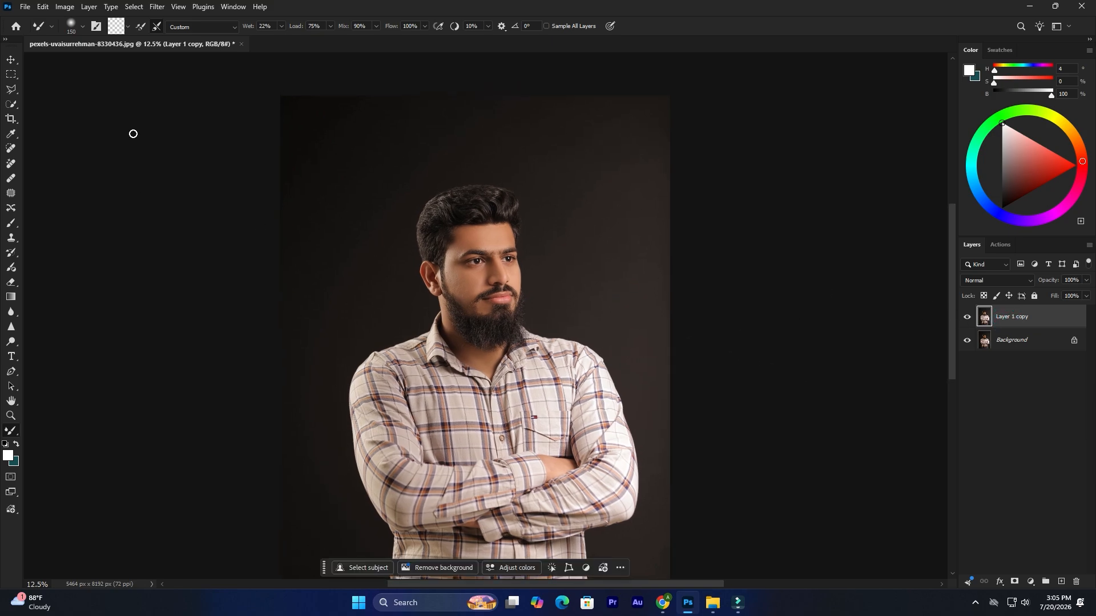
# Step: Select the man on Layer 1 copy using the Select subject action
pyautogui.click(156, 7)
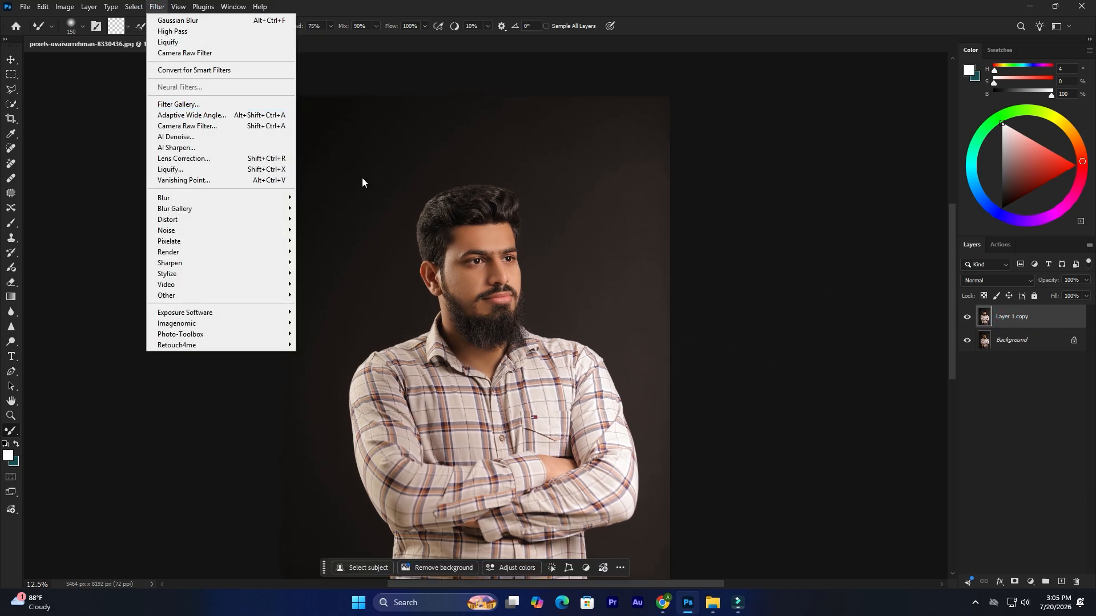
pyautogui.click(400, 158)
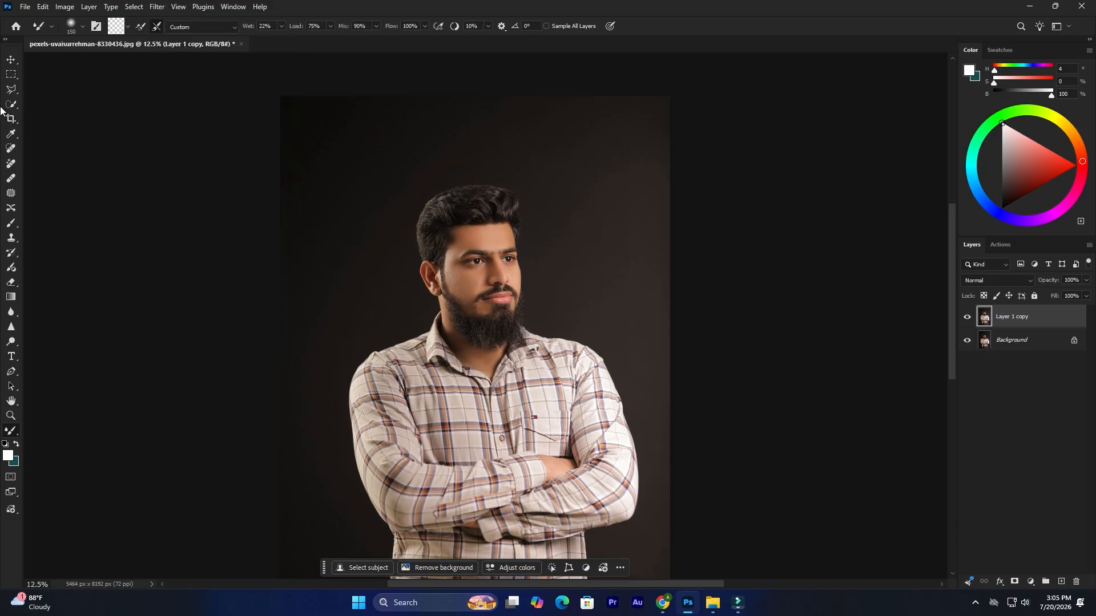
pyautogui.click(999, 245)
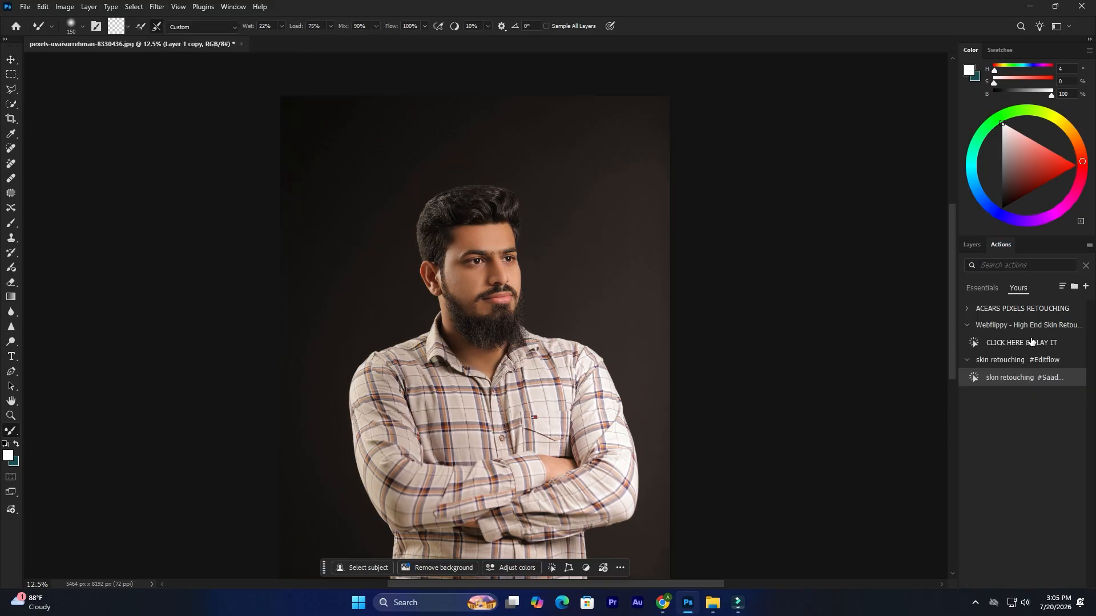
pyautogui.click(986, 284)
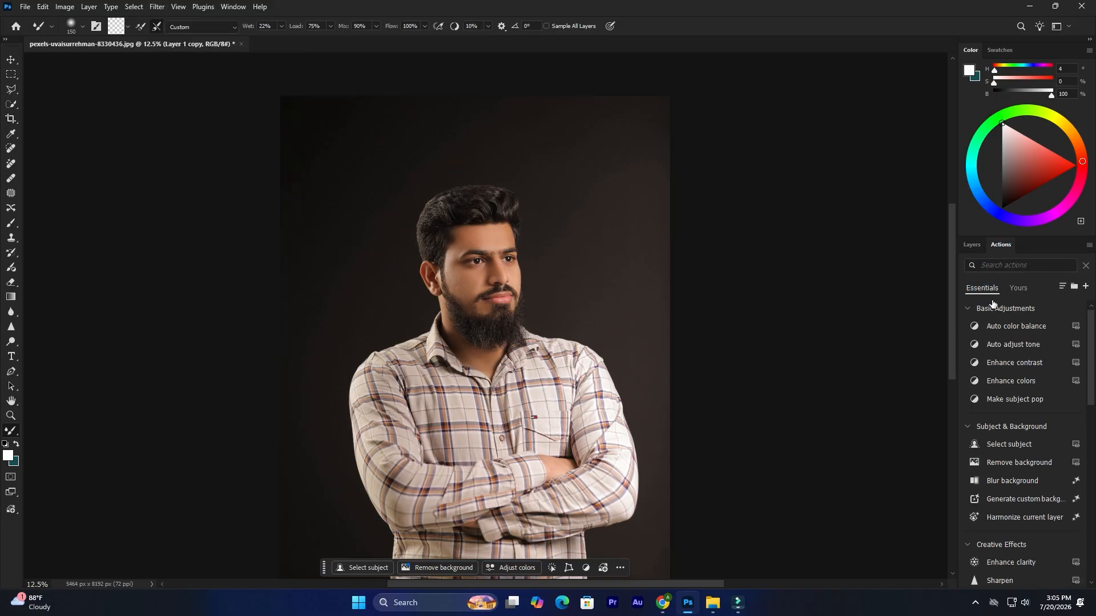
pyautogui.click(1004, 447)
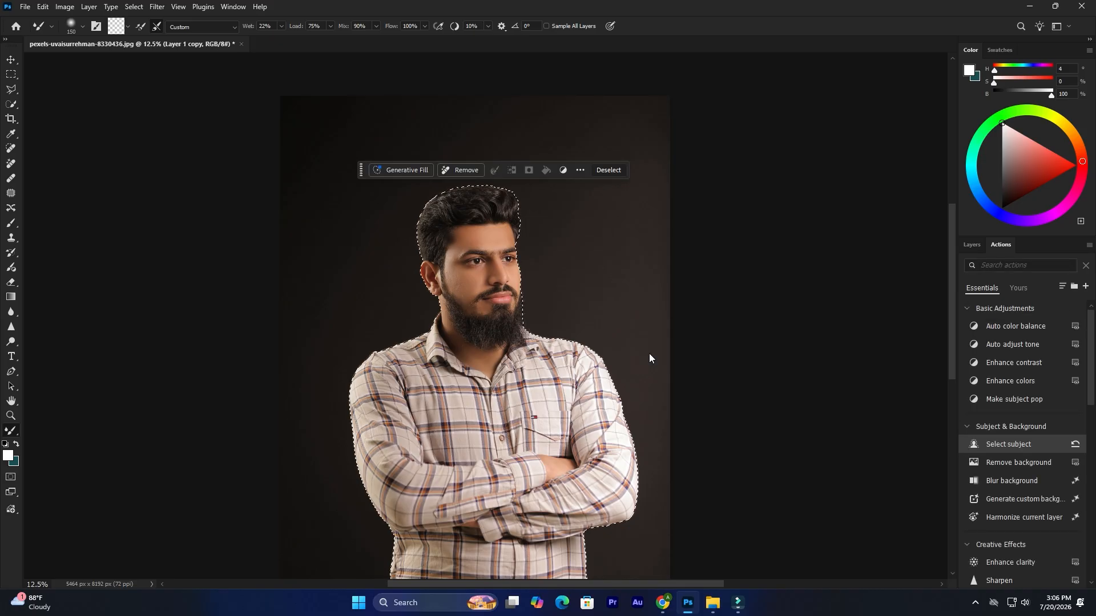
# Step: Refine the man's selection edges in Select and Mask with output to Selection, and copy him from Layer 1 copy onto a new layer
pyautogui.click(11, 59)
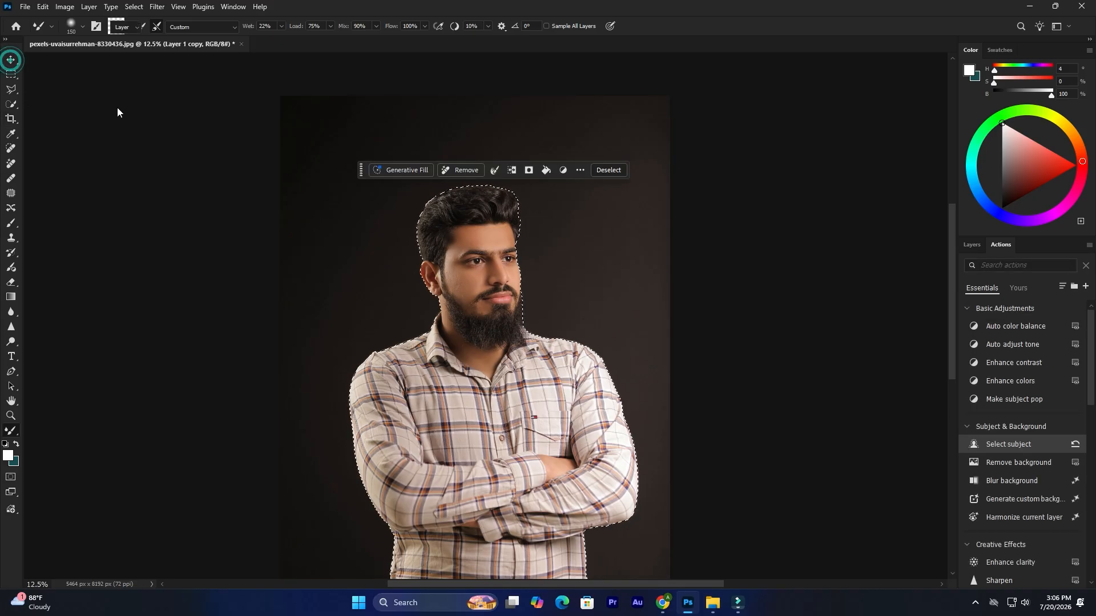
pyautogui.click(11, 105)
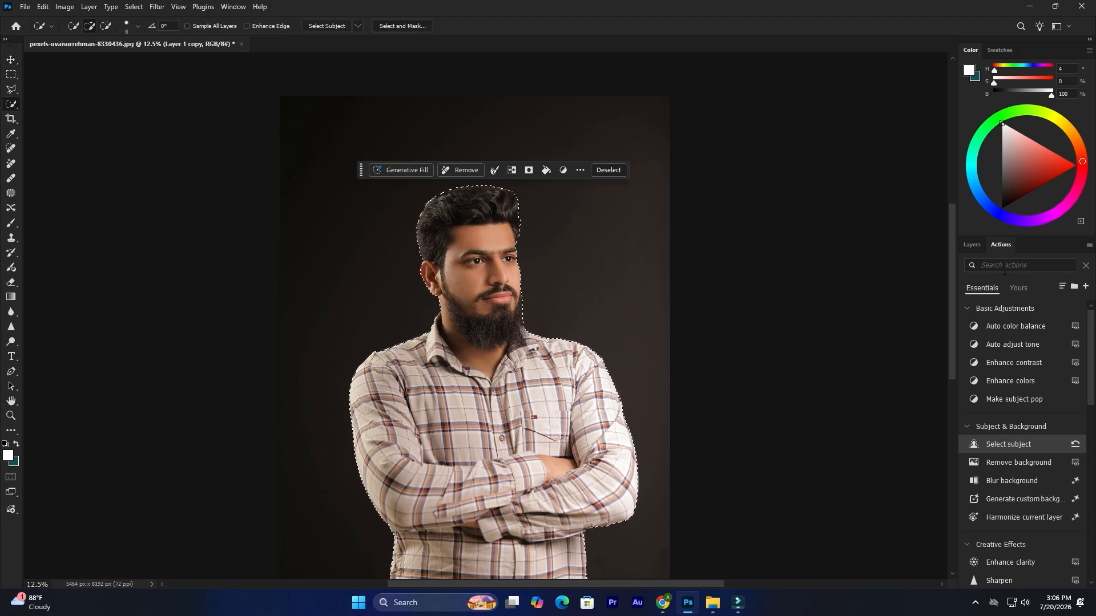
pyautogui.click(972, 245)
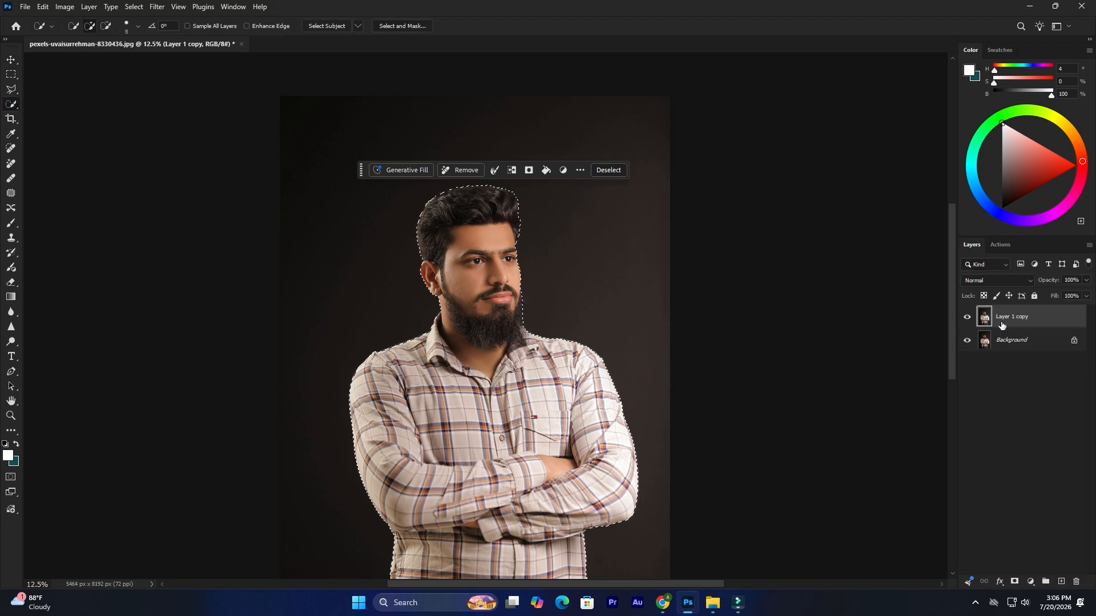
pyautogui.click(395, 26)
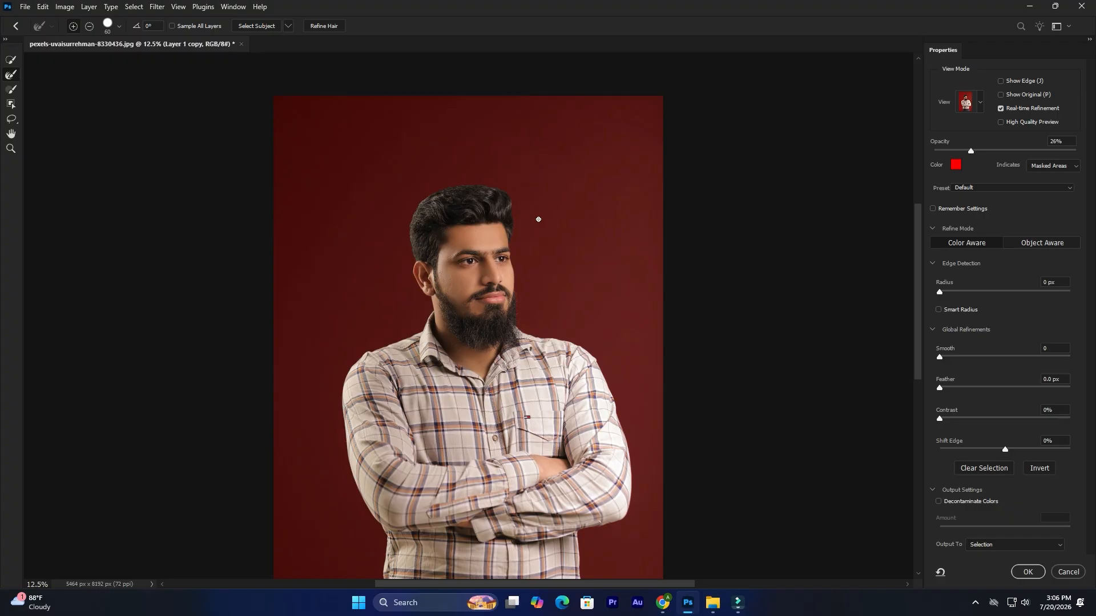
pyautogui.scroll(3, 538, 219)
pyautogui.moveTo(577, 173); pyautogui.dragTo(530, 263)
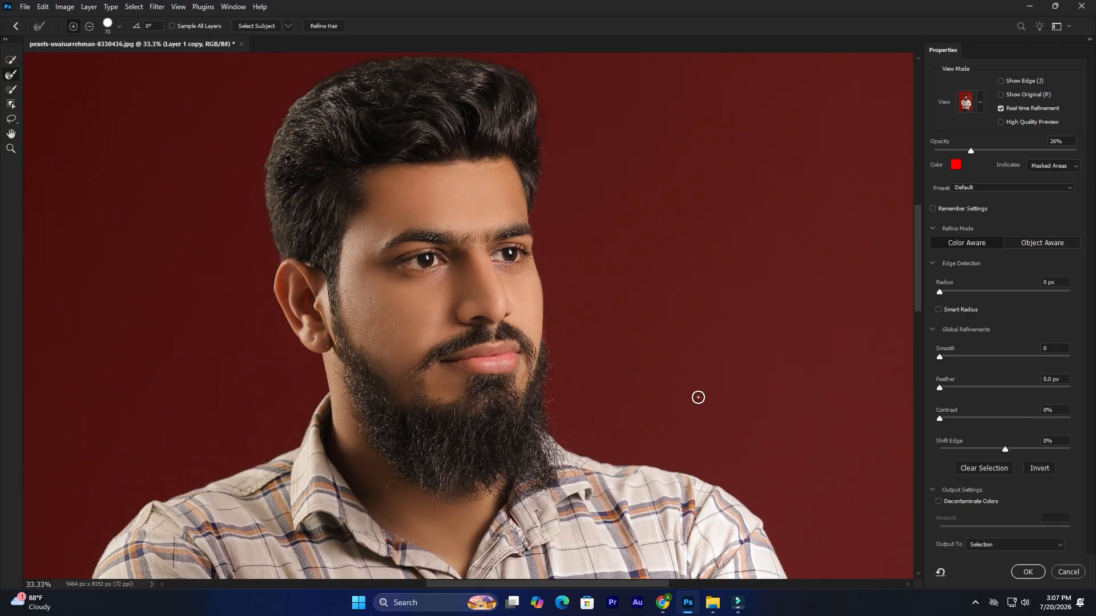
pyautogui.click(1025, 574)
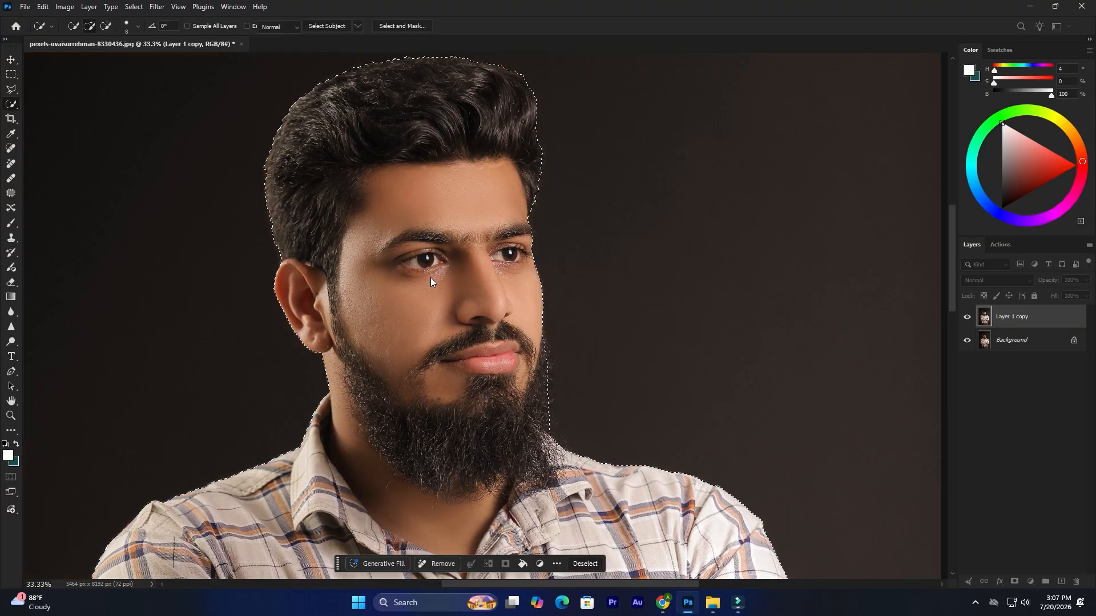
pyautogui.hotkey('ctrl', 'j')
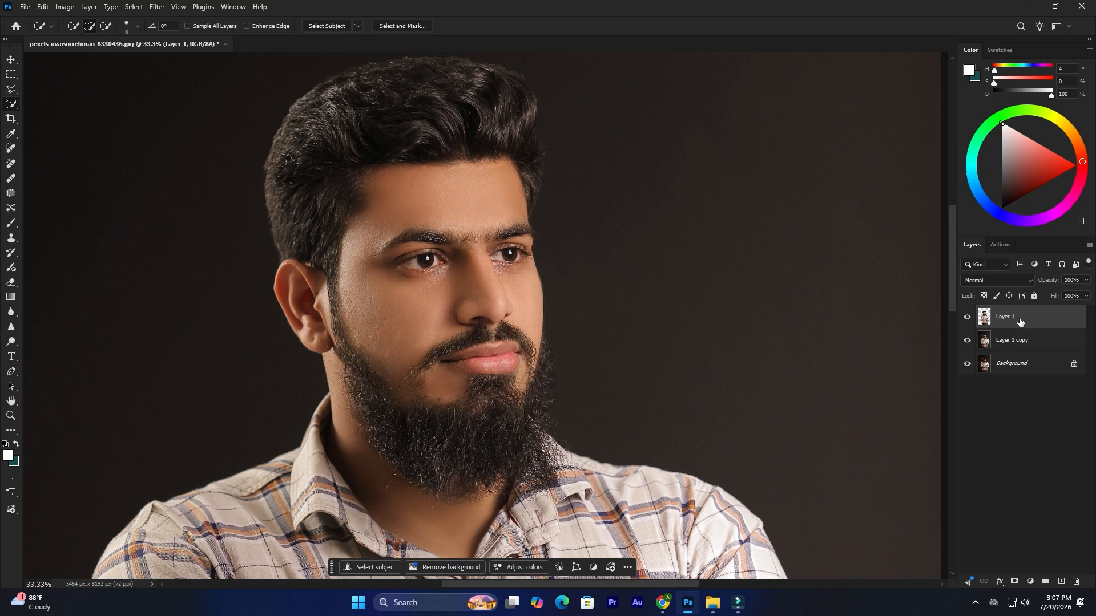
# Step: Invert a selection of Layer 1's outline and copy the backdrop around the man from Layer 1 copy onto its own layer
pyautogui.keyDown('ctrl'); pyautogui.click(982, 322); pyautogui.keyUp('ctrl')
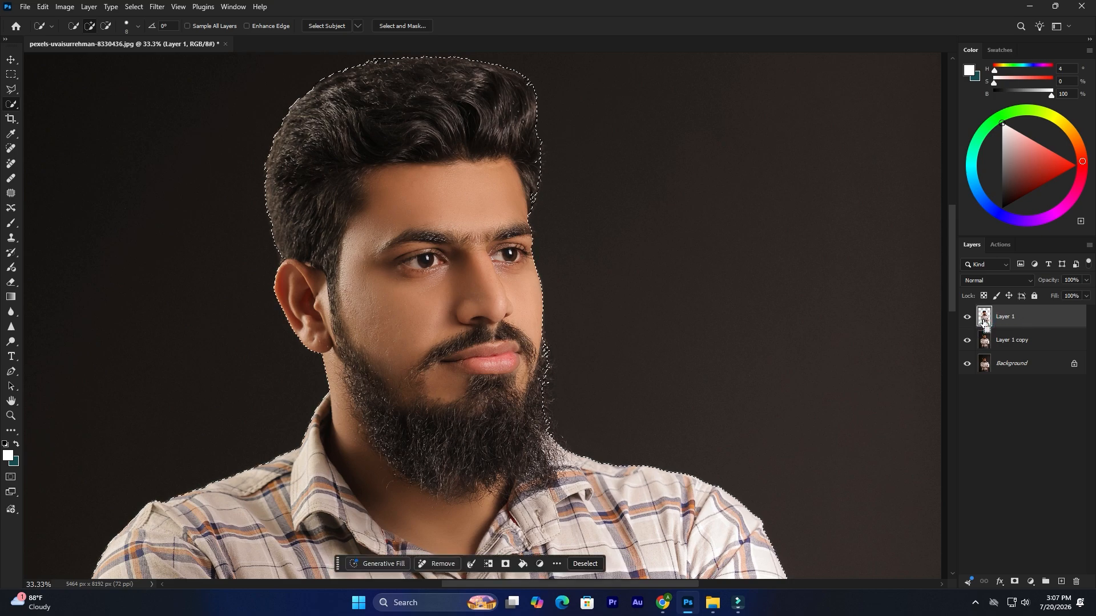
pyautogui.rightClick(470, 263)
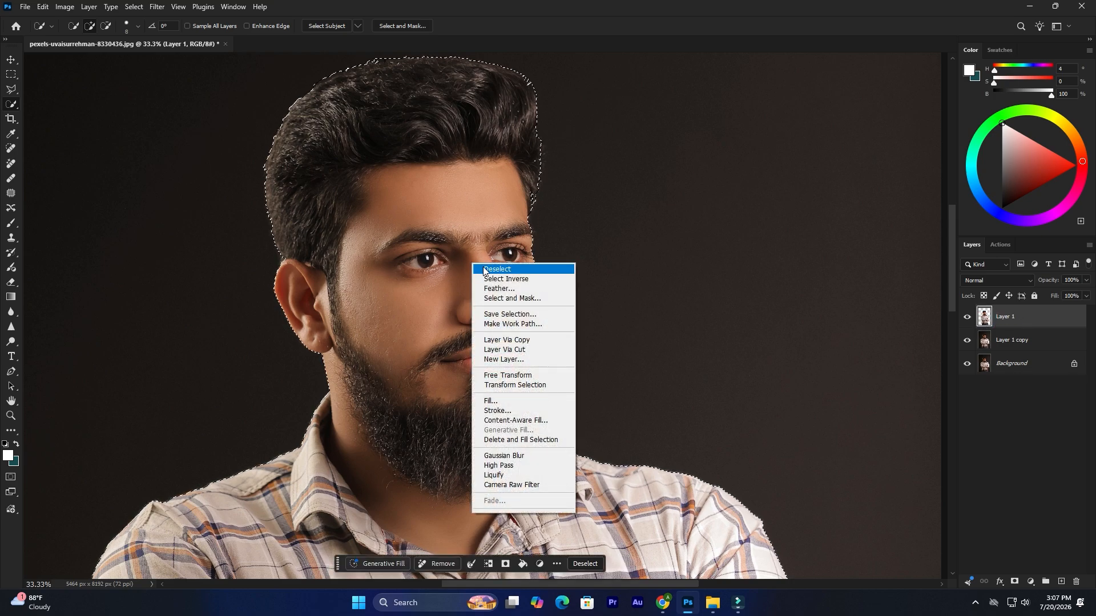
pyautogui.click(497, 278)
pyautogui.click(987, 345)
pyautogui.hotkey('ctrl', 'j')
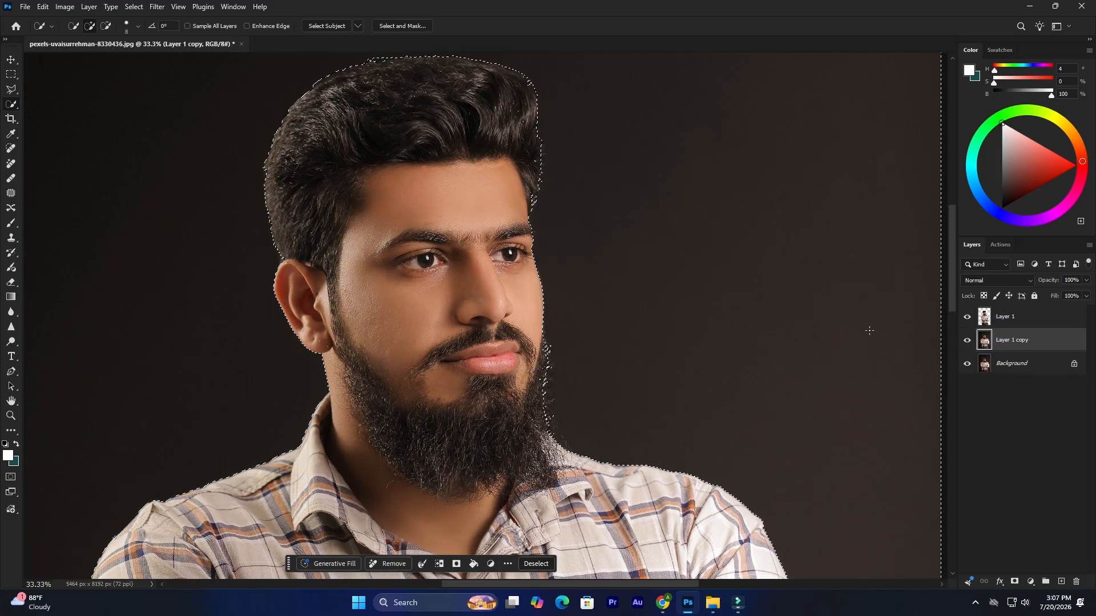
pyautogui.hotkey('ctrl', 'd')
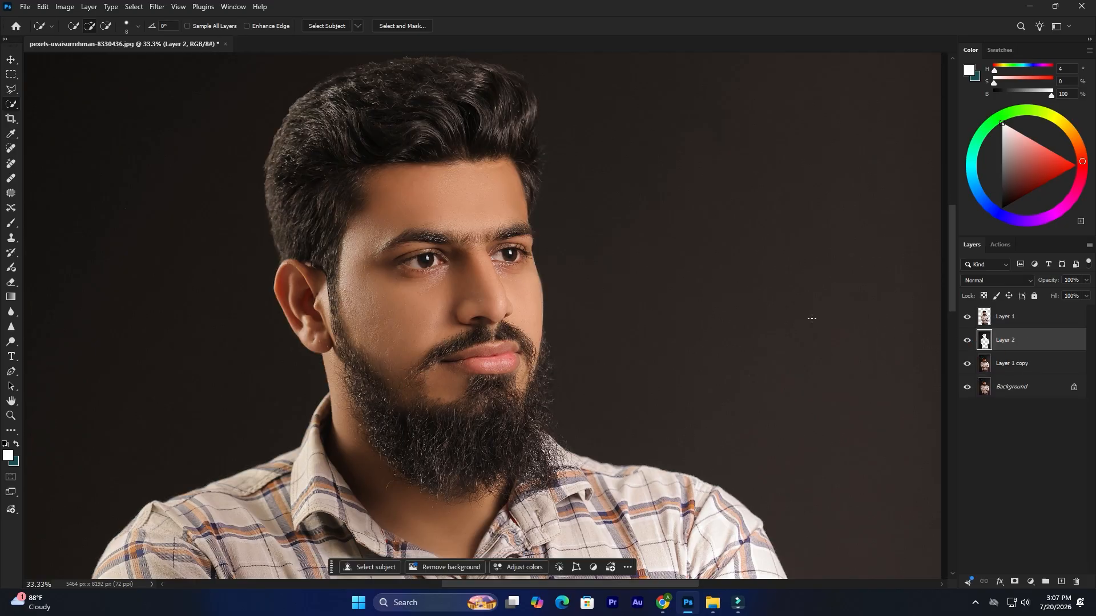
# Step: Apply a Gaussian Blur with a 107.1 pixel radius to the backdrop on Layer 2
pyautogui.hotkey('ctrl', '-')
pyautogui.hotkey('ctrl', '-')
pyautogui.hotkey('ctrl', '-')
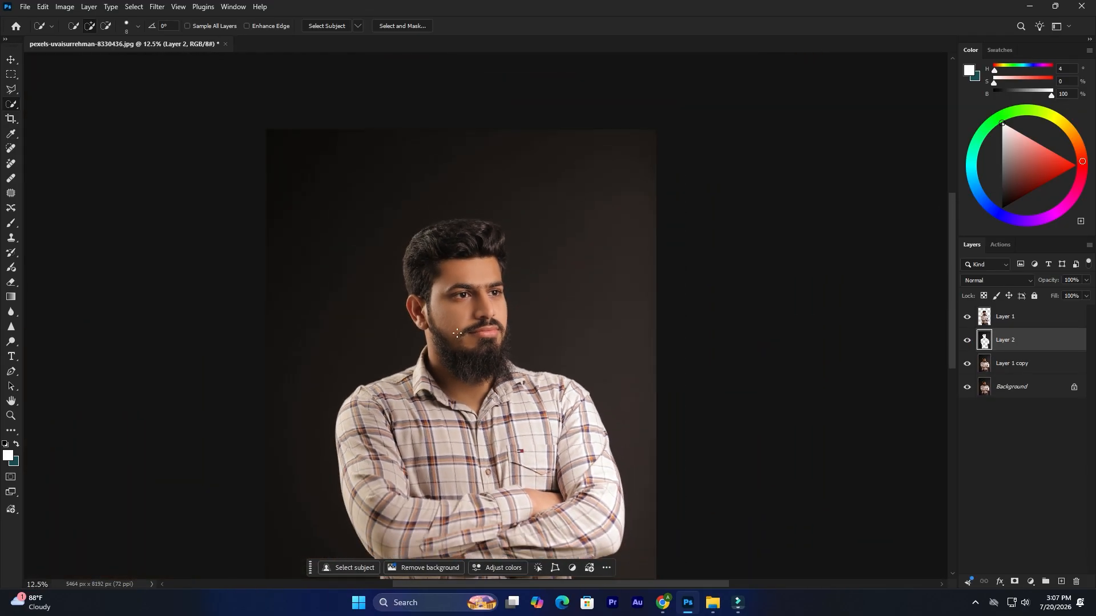
pyautogui.scroll(-3, 457, 333)
pyautogui.click(157, 6)
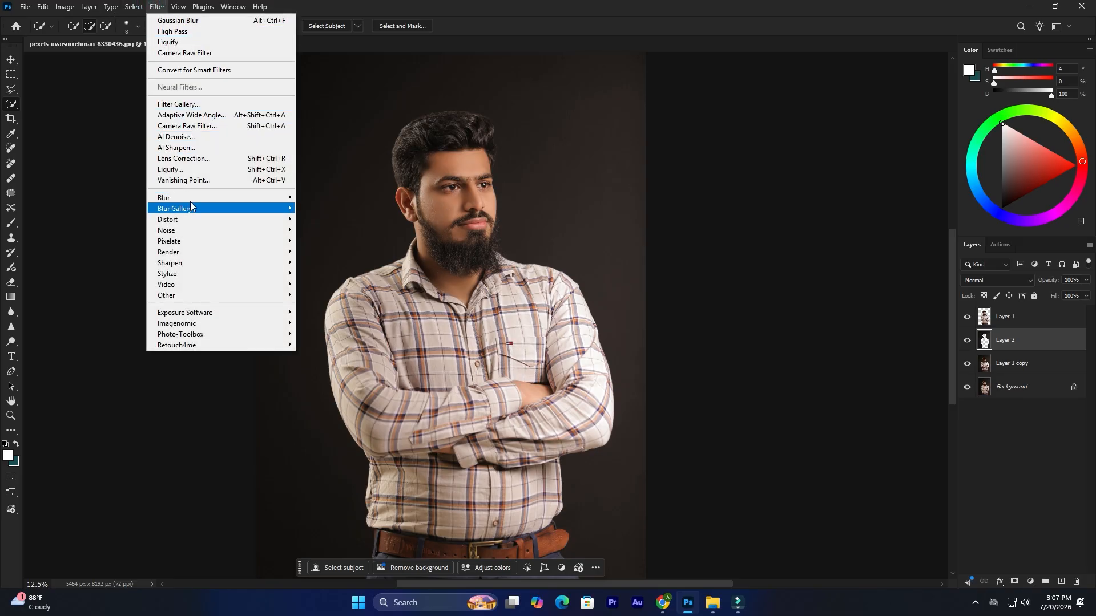
pyautogui.moveTo(248, 196)
pyautogui.click(334, 242)
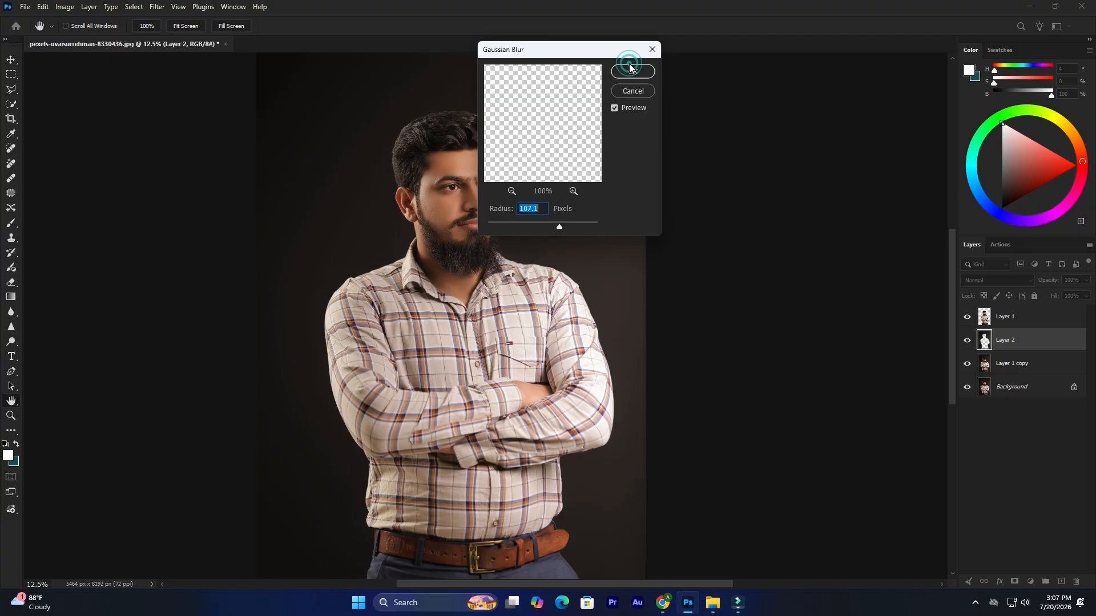
pyautogui.click(630, 73)
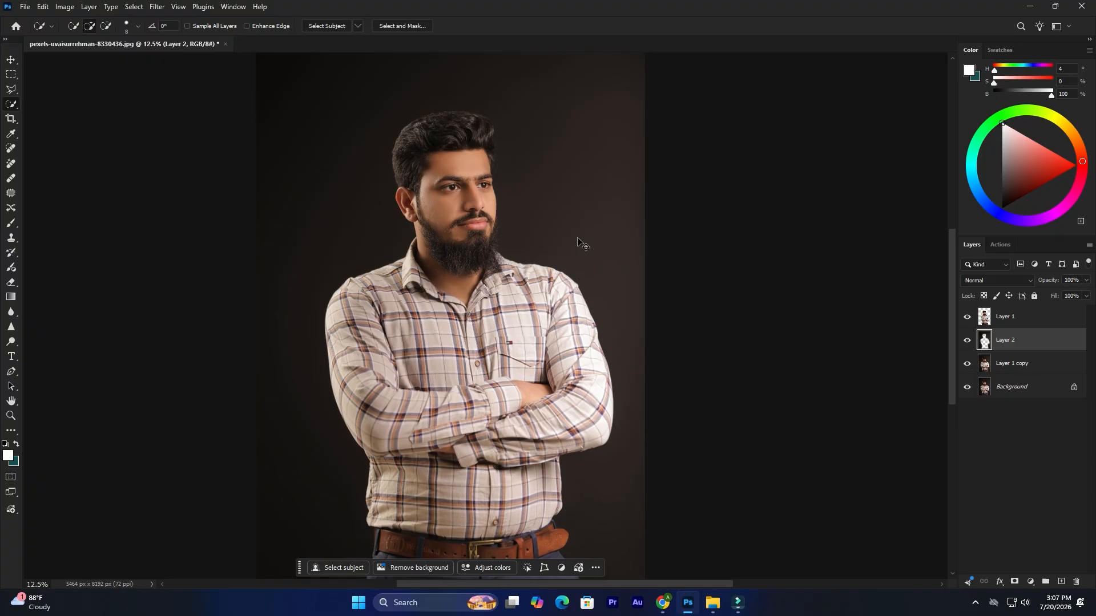
# Step: Switch to File Explorer and place the background_scratches image from folder G into the portrait above Layer 2
pyautogui.hotkey('ctrl', '-')
pyautogui.hotkey('alt', 'Tab')
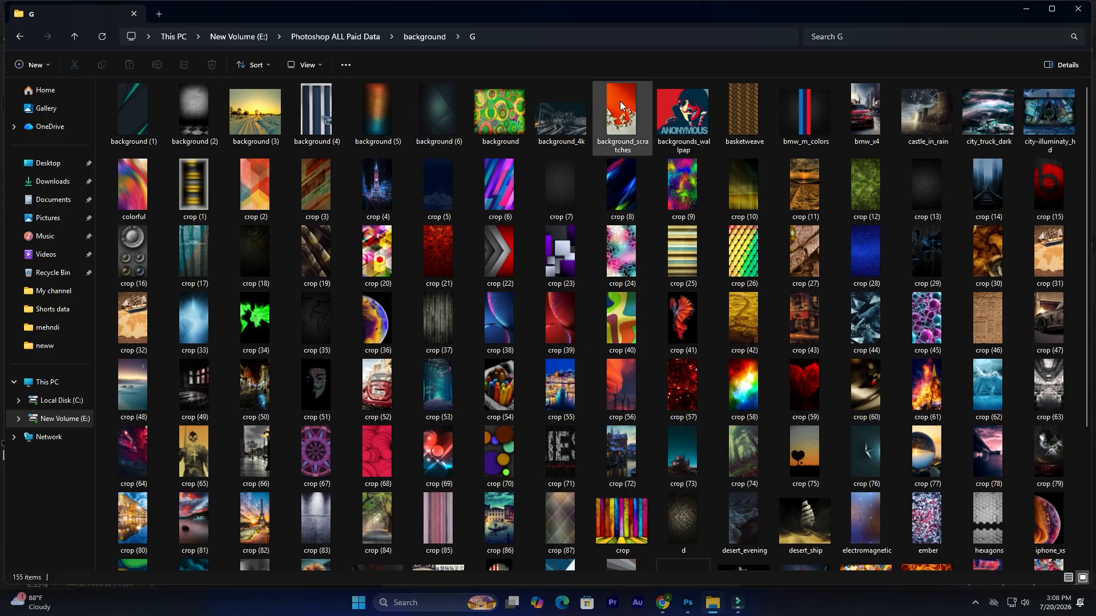
pyautogui.moveTo(620, 109); pyautogui.dragTo(452, 341)
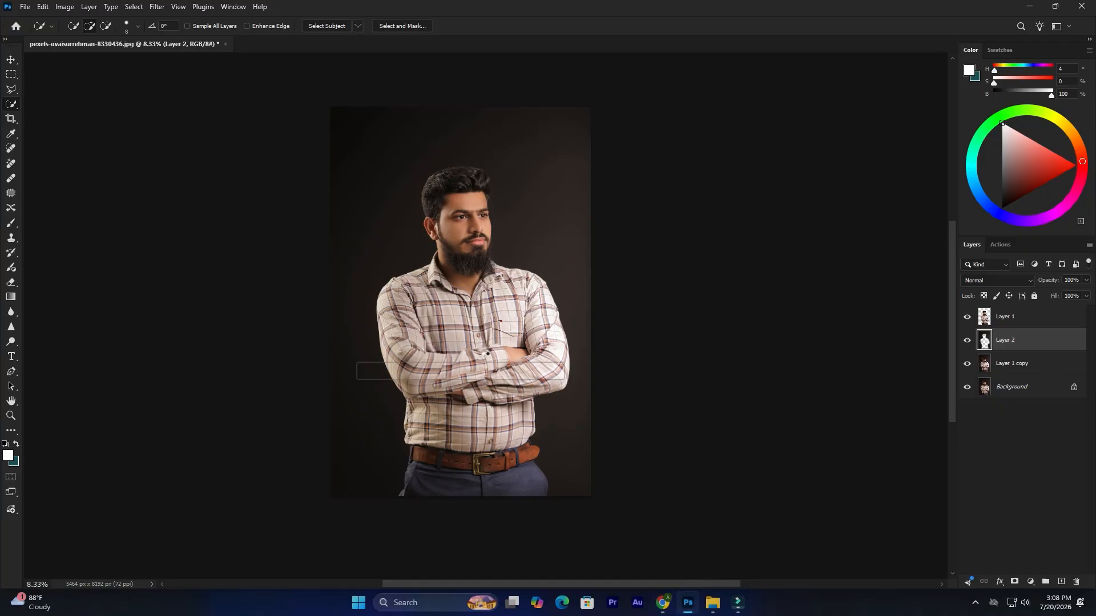
# Step: Scale the placed background_scratches image to 553.54% and position it to cover the whole canvas behind the man
pyautogui.moveTo(484, 343); pyautogui.dragTo(612, 515)
pyautogui.moveTo(565, 437); pyautogui.dragTo(449, 279)
pyautogui.moveTo(472, 368); pyautogui.dragTo(642, 506)
pyautogui.moveTo(559, 435)
pyautogui.mouseDown()
pyautogui.moveTo(586, 436)
pyautogui.moveTo(557, 419)
pyautogui.mouseUp()
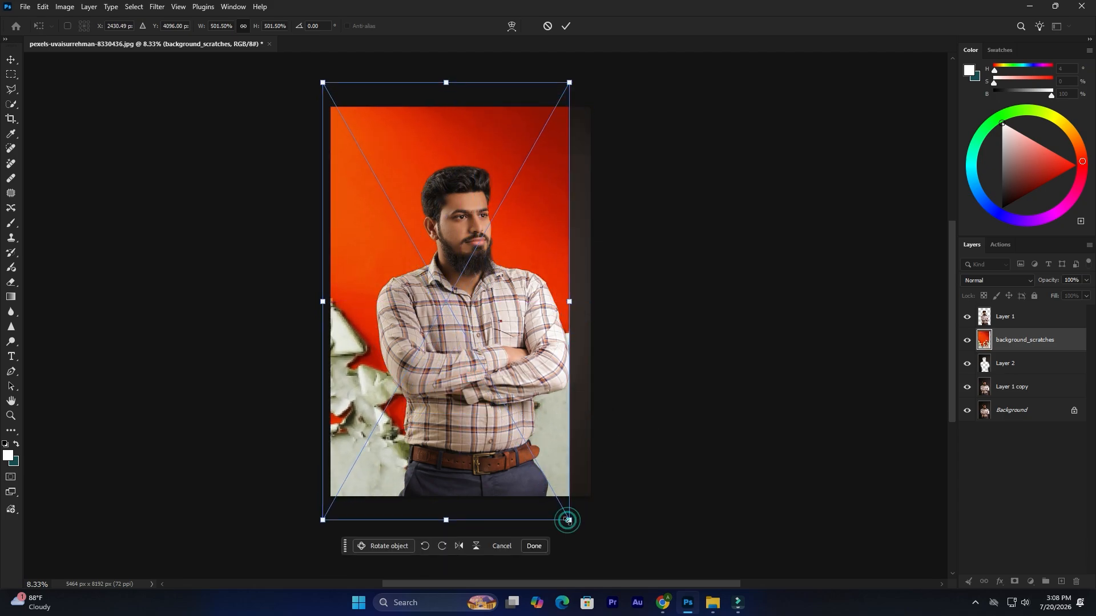
pyautogui.moveTo(568, 520); pyautogui.dragTo(595, 565)
pyautogui.moveTo(558, 471); pyautogui.dragTo(559, 476)
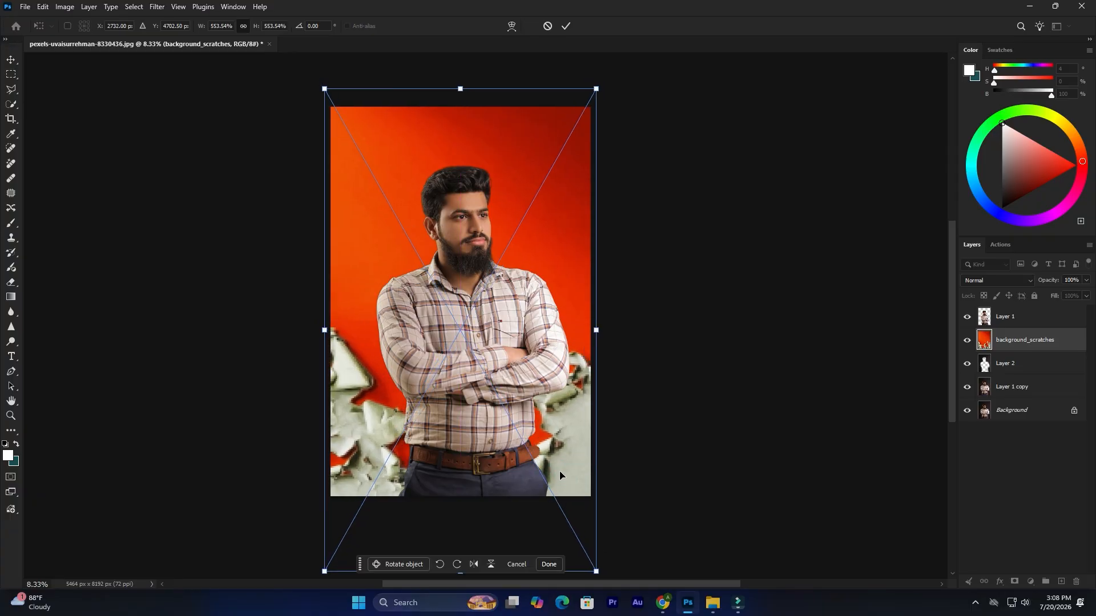
pyautogui.click(565, 25)
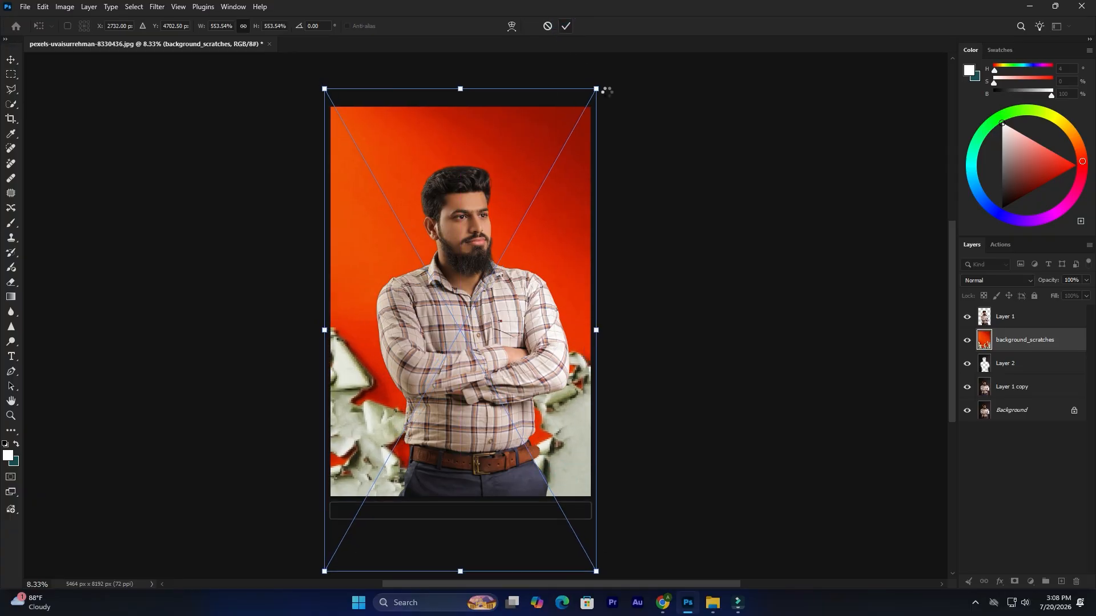
# Step: Apply the Auto color balance and Auto adjust tone actions above Layer 1
pyautogui.click(1012, 323)
pyautogui.click(1000, 244)
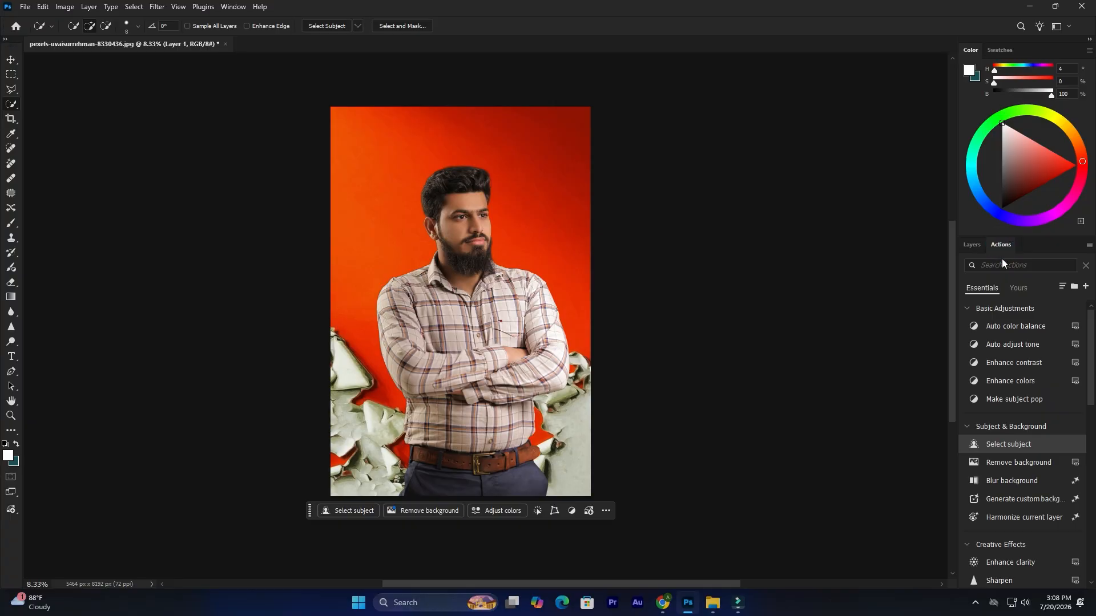
pyautogui.click(1006, 329)
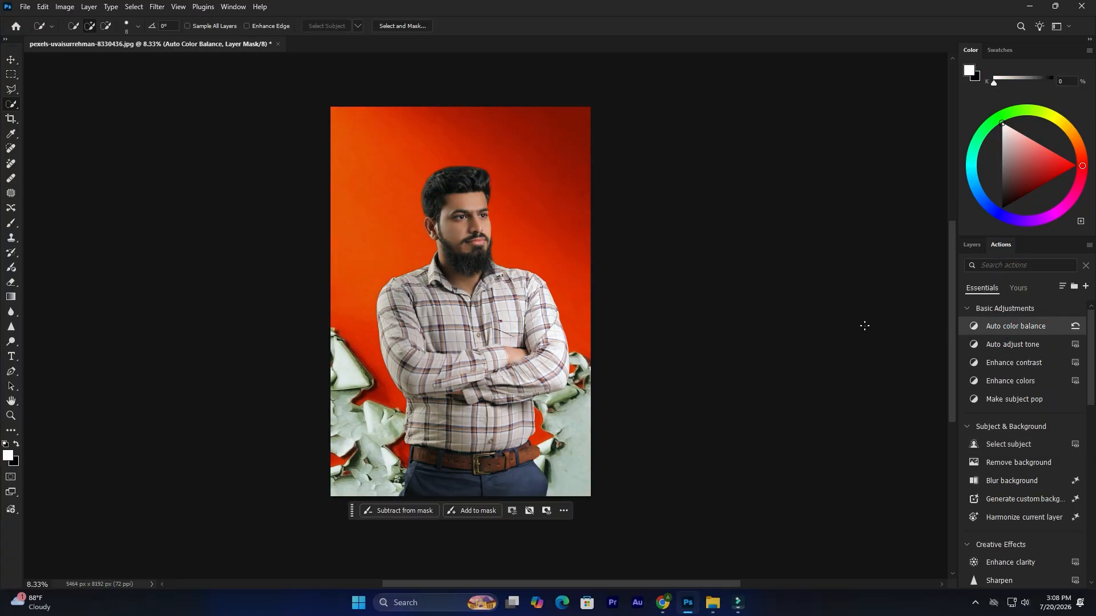
pyautogui.click(1013, 347)
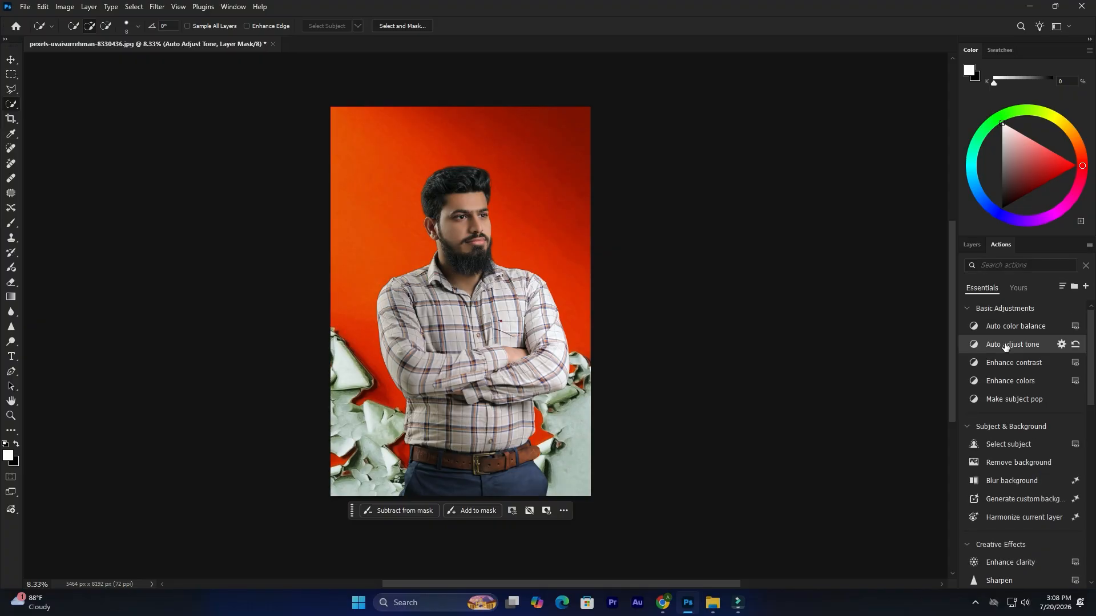
# Step: Delete the Auto Color Balance adjustment layer
pyautogui.click(972, 245)
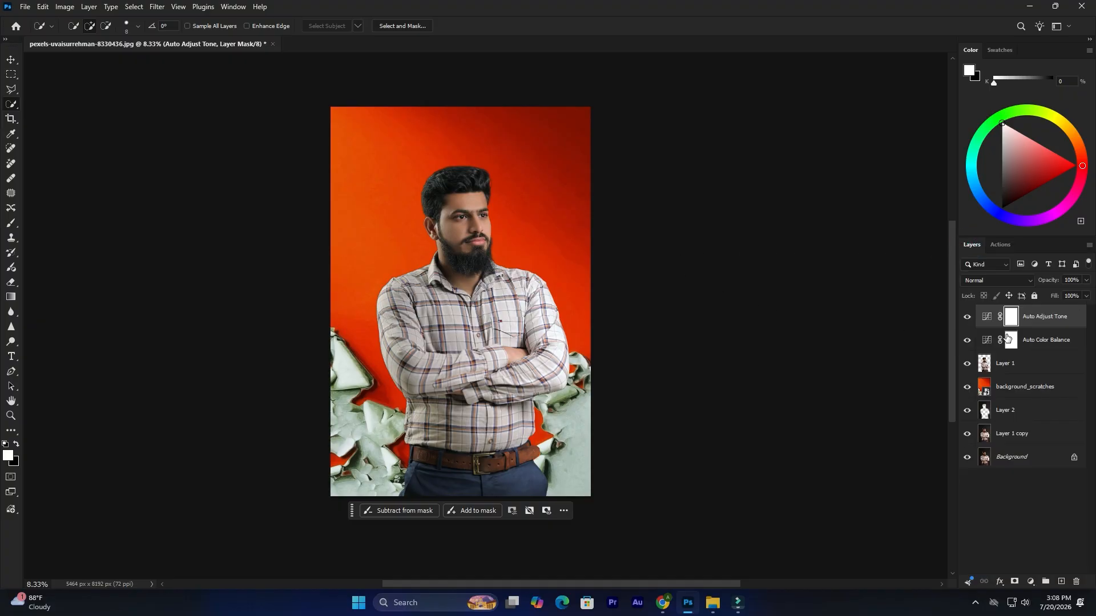
pyautogui.click(1047, 346)
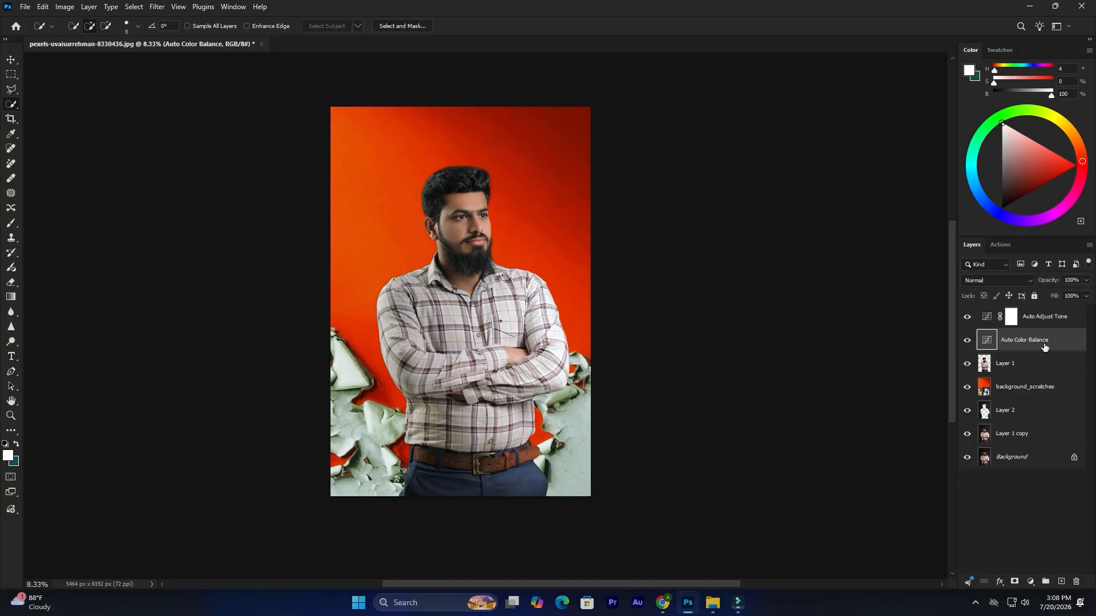
pyautogui.press('Delete')
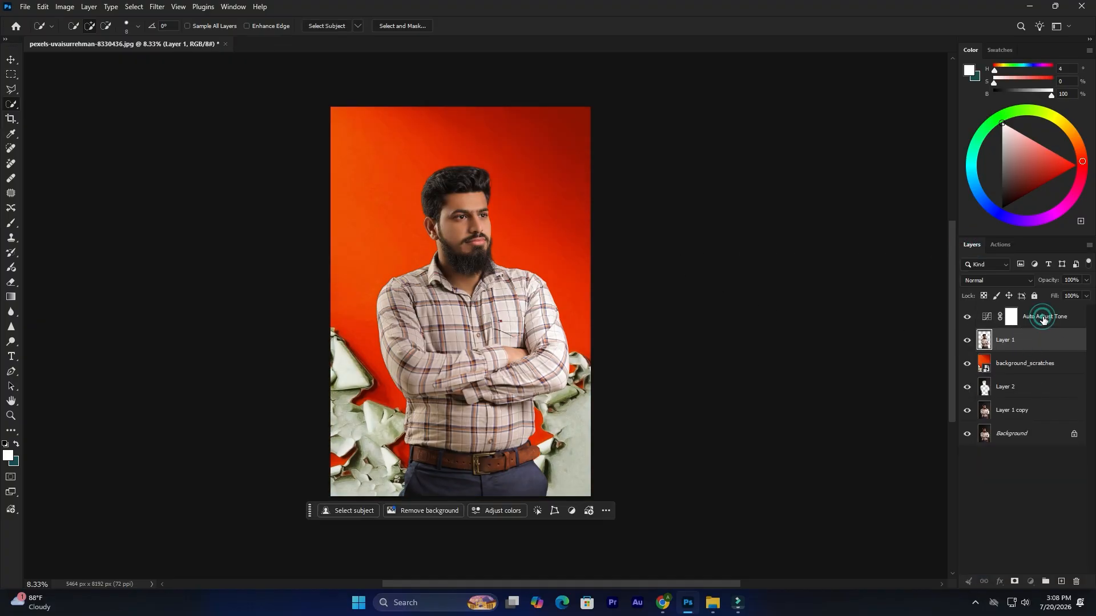
# Step: Set the background_scratches layer's blend mode to Soft Light
pyautogui.hotkey('ctrl', '+')
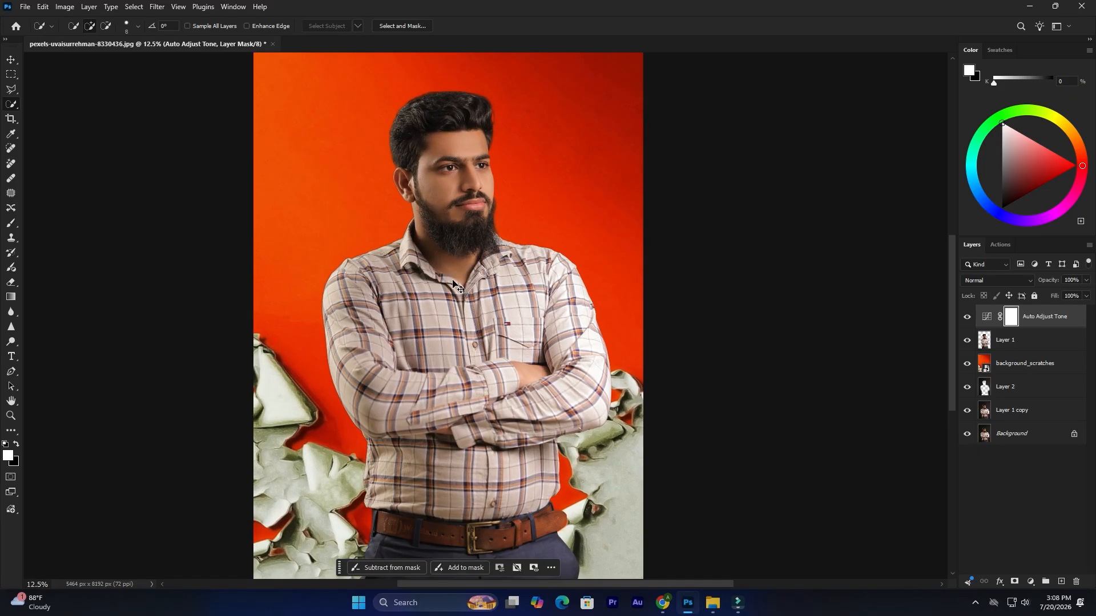
pyautogui.moveTo(518, 249); pyautogui.dragTo(498, 281)
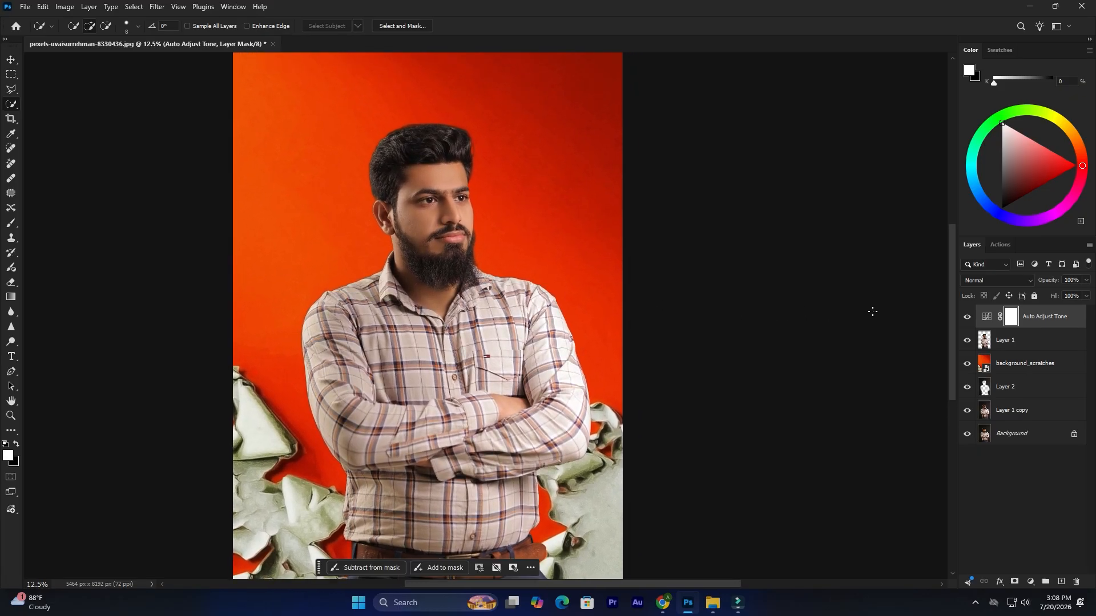
pyautogui.click(1004, 357)
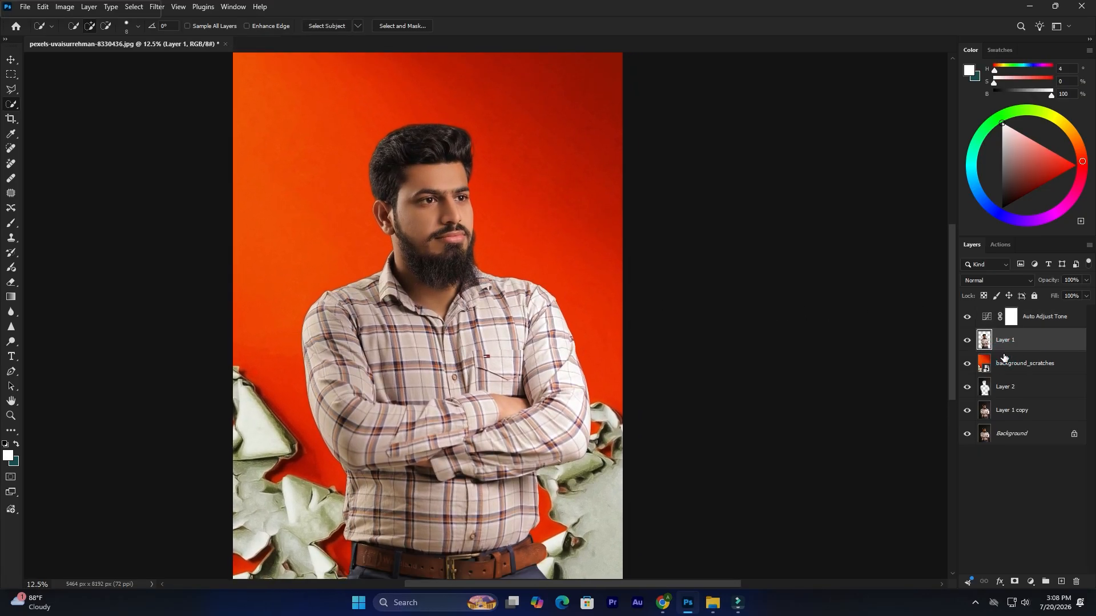
pyautogui.click(1002, 281)
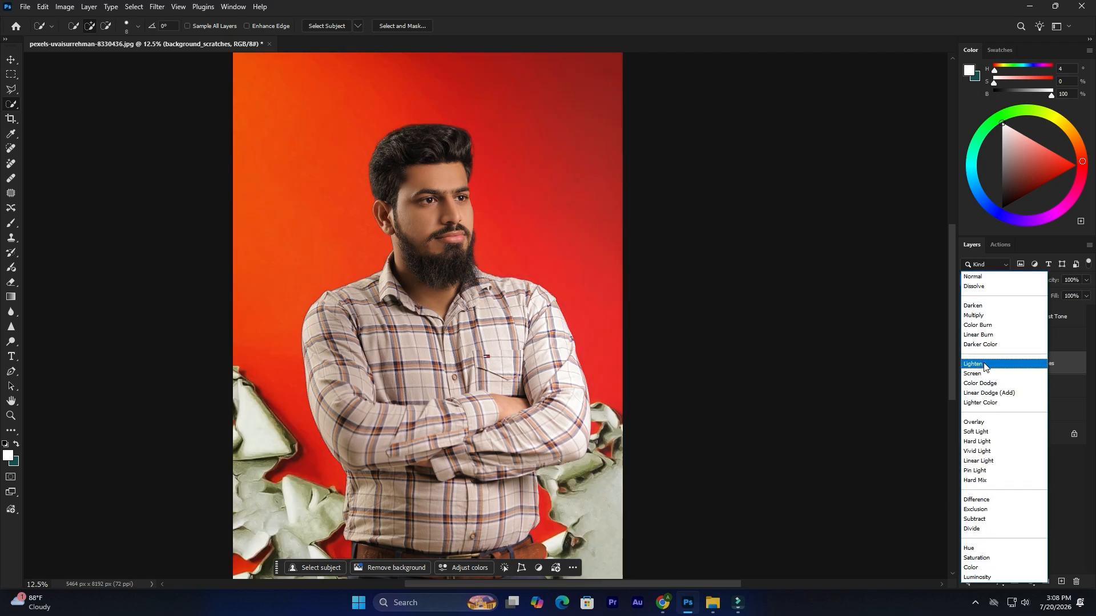
pyautogui.click(982, 435)
pyautogui.scroll(1, 483, 243)
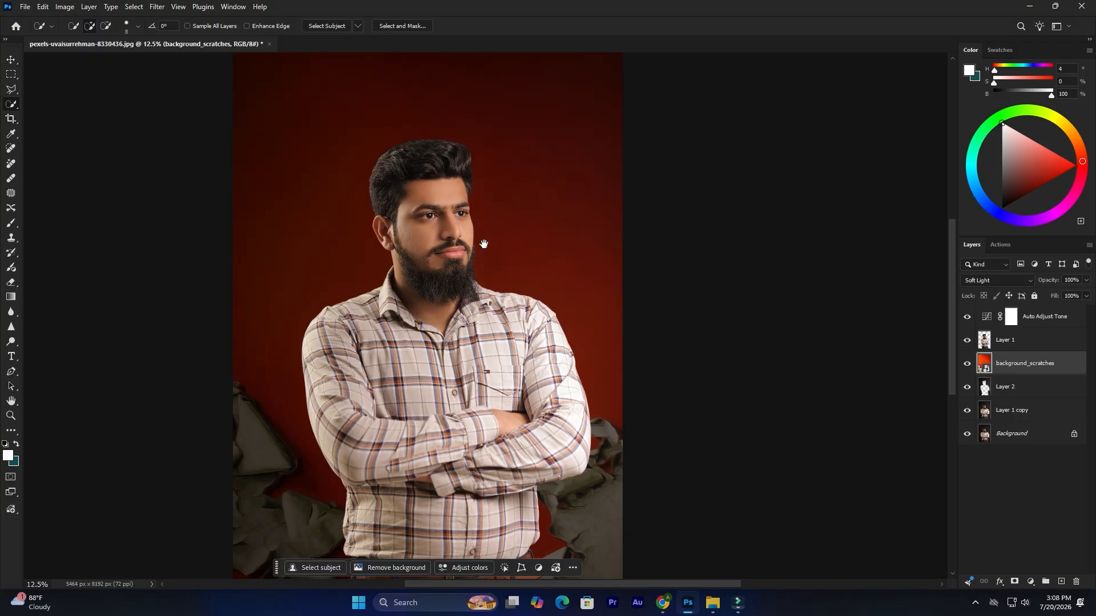
# Step: Hide the Background layer and merge all the remaining visible layers into one
pyautogui.click(11, 60)
pyautogui.click(967, 434)
pyautogui.hotkey('ctrl', '-')
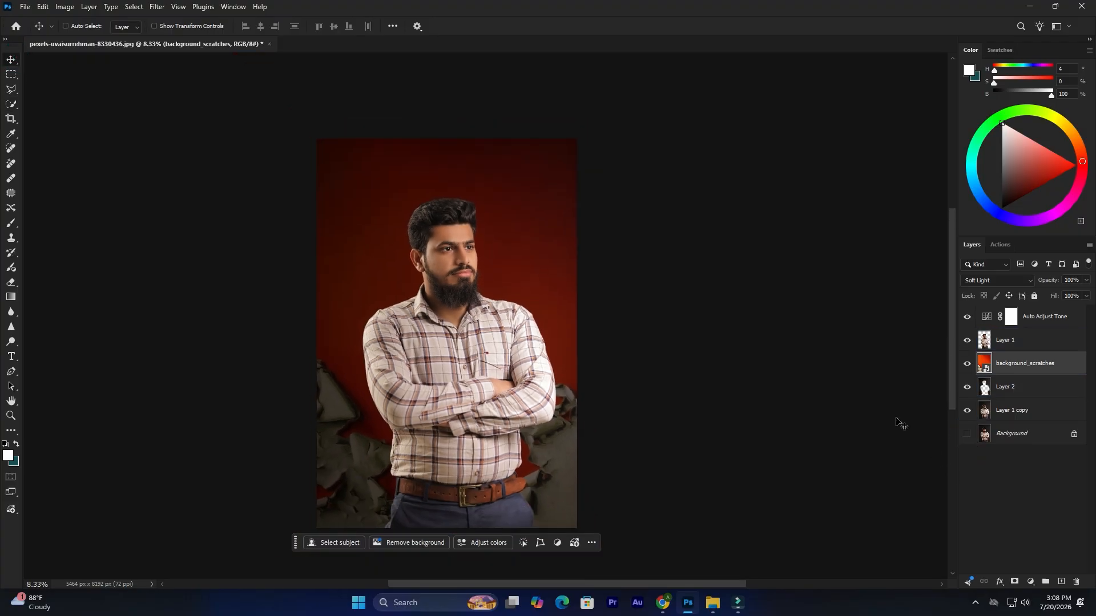
pyautogui.rightClick(1012, 366)
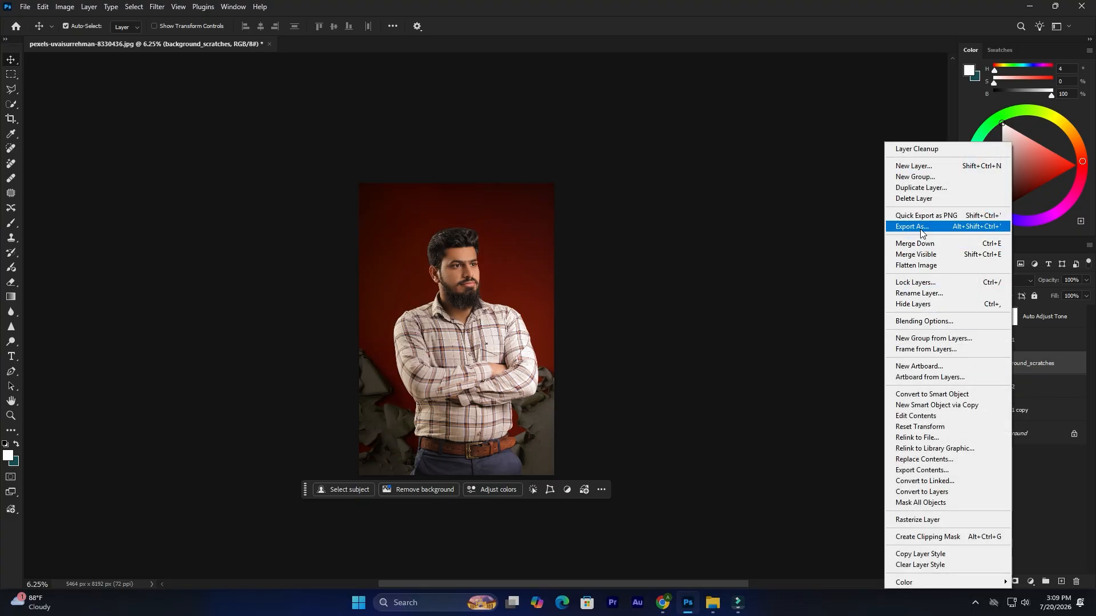
pyautogui.click(915, 255)
# Step: Show the Background layer again and toggle the merged layer off and on to compare before and after
pyautogui.click(968, 342)
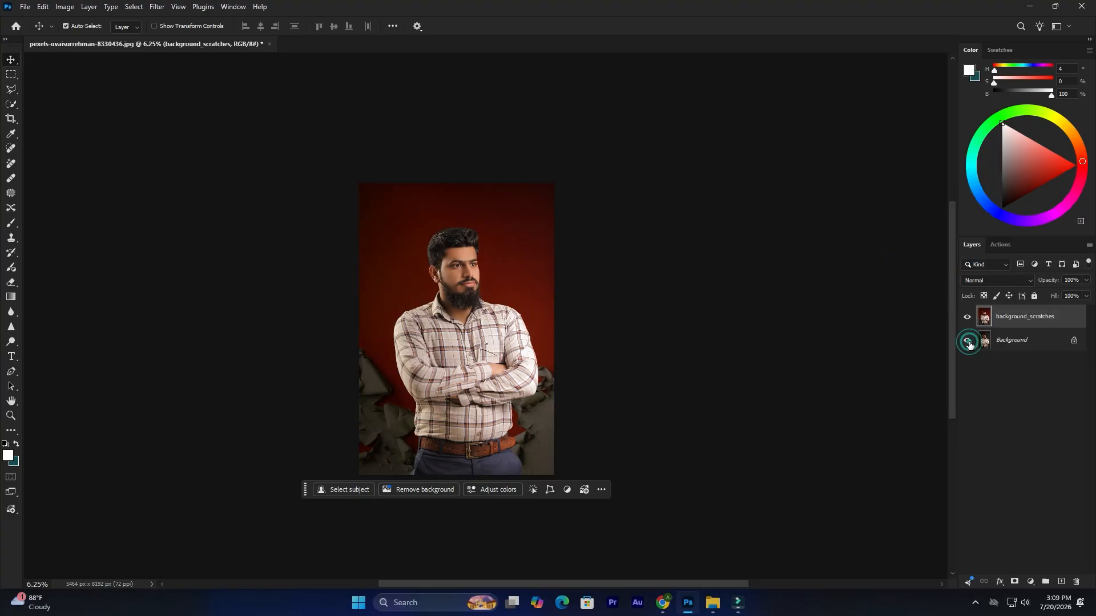
pyautogui.click(967, 317)
pyautogui.click(968, 317)
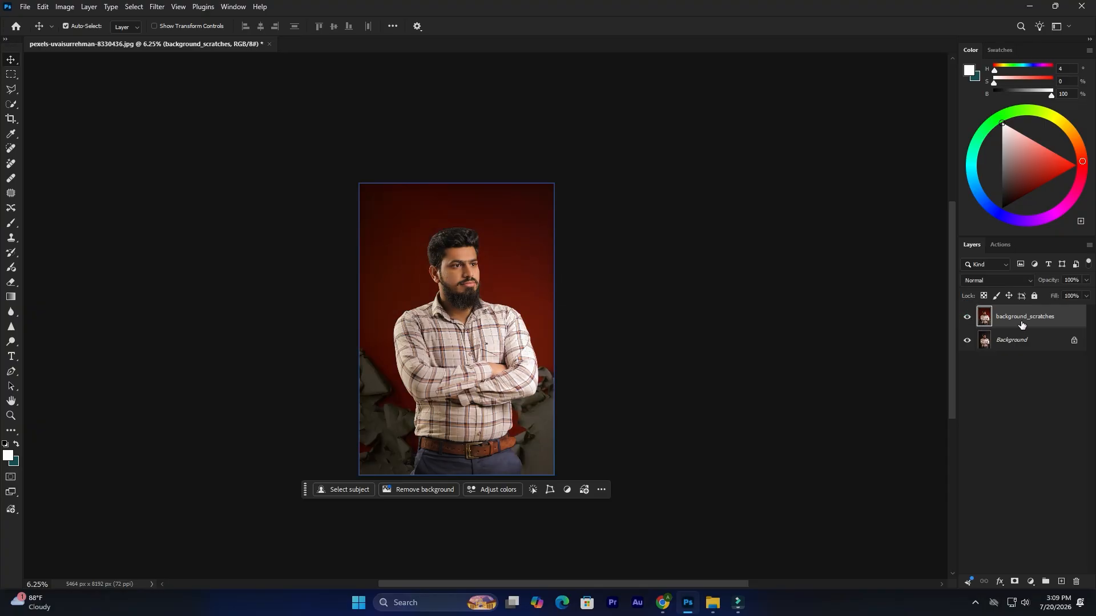
# Step: In Liquify, reshape the man's face with Face Width -58, Mouth Width -33 and Lower Lip 100
pyautogui.click(157, 7)
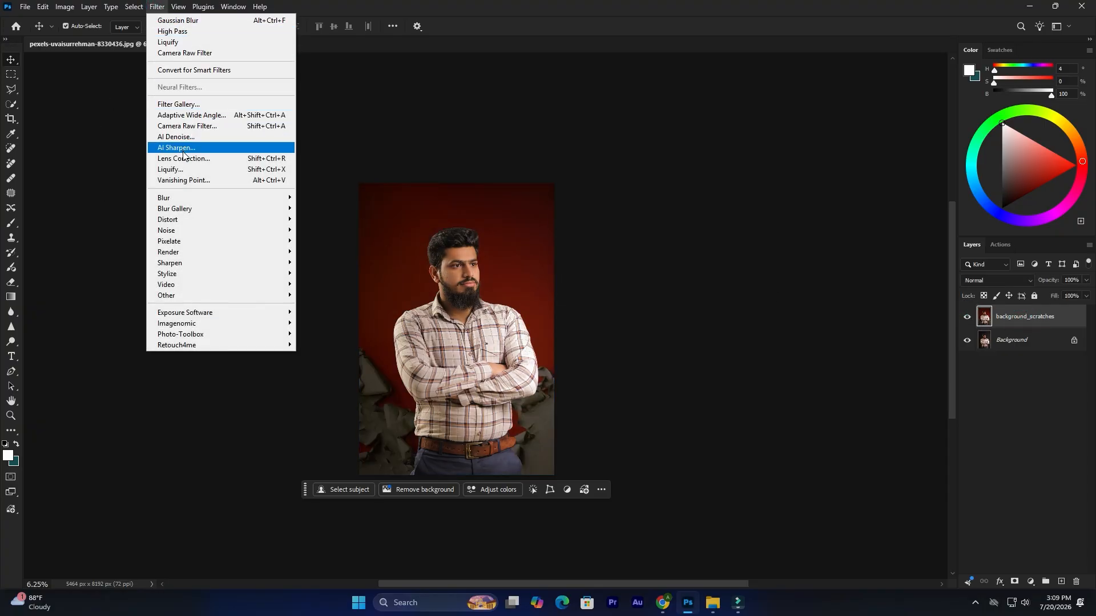
pyautogui.click(189, 170)
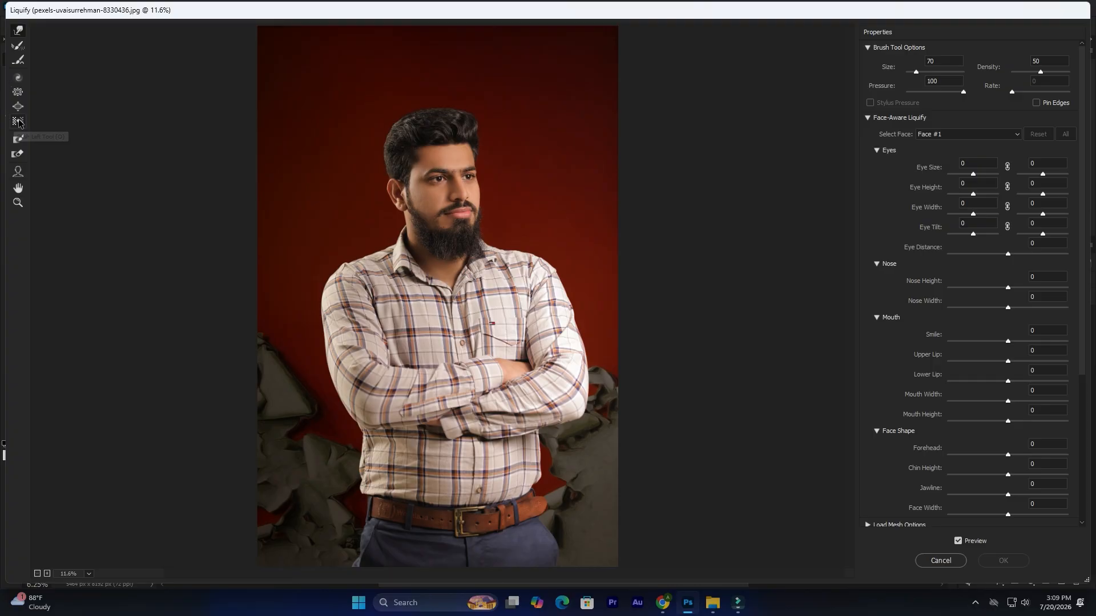
pyautogui.click(18, 176)
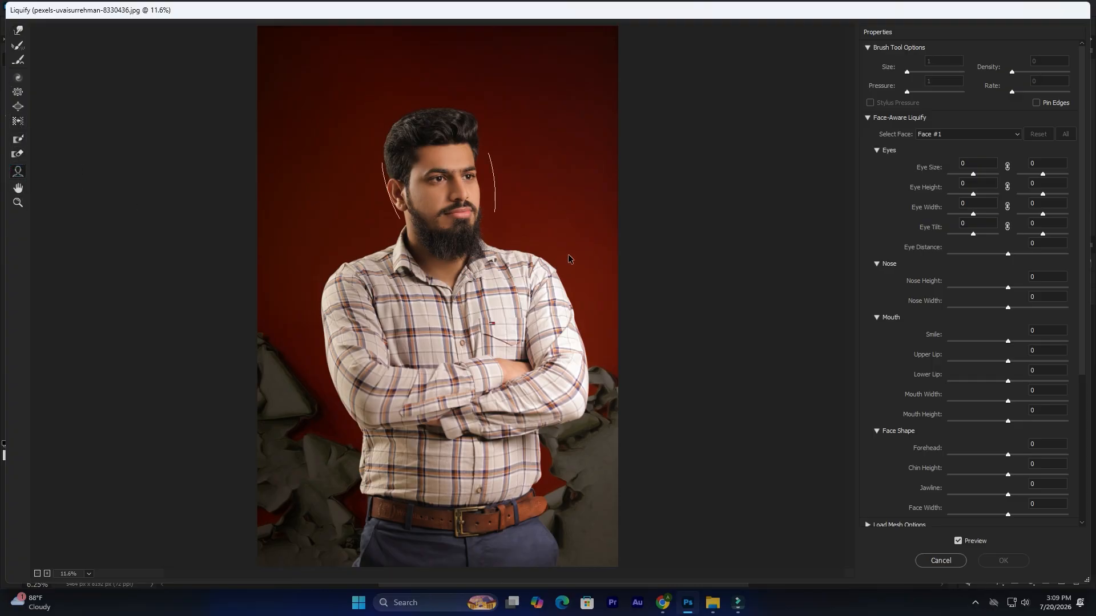
pyautogui.hotkey('ctrl', '+')
pyautogui.hotkey('ctrl', '+')
pyautogui.moveTo(526, 195); pyautogui.dragTo(526, 381)
pyautogui.hotkey('ctrl', '+')
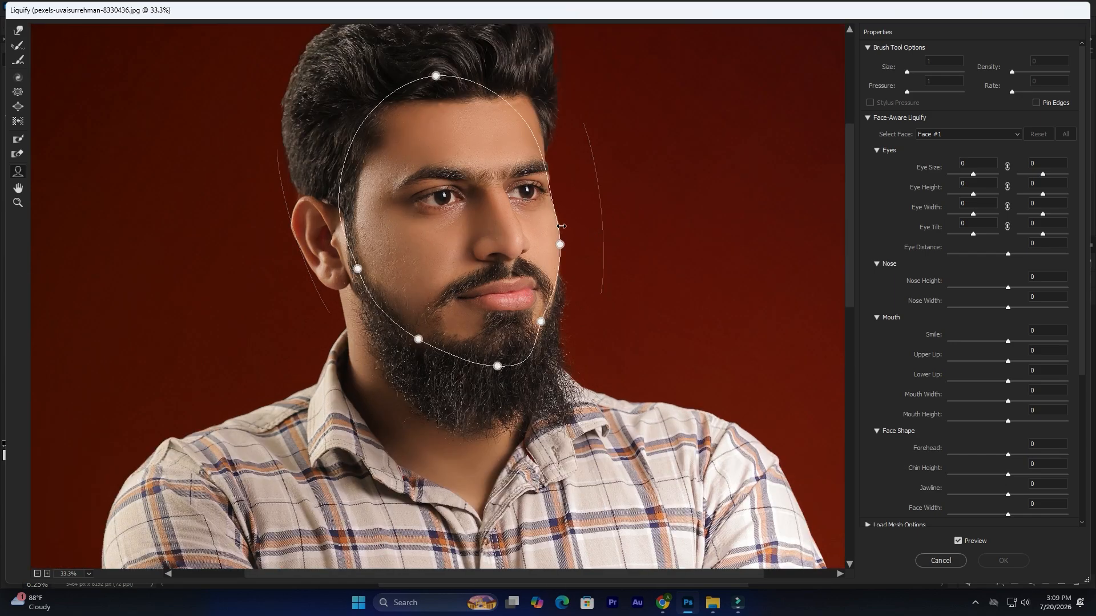
pyautogui.moveTo(555, 244); pyautogui.dragTo(542, 247)
pyautogui.moveTo(529, 293); pyautogui.dragTo(519, 295)
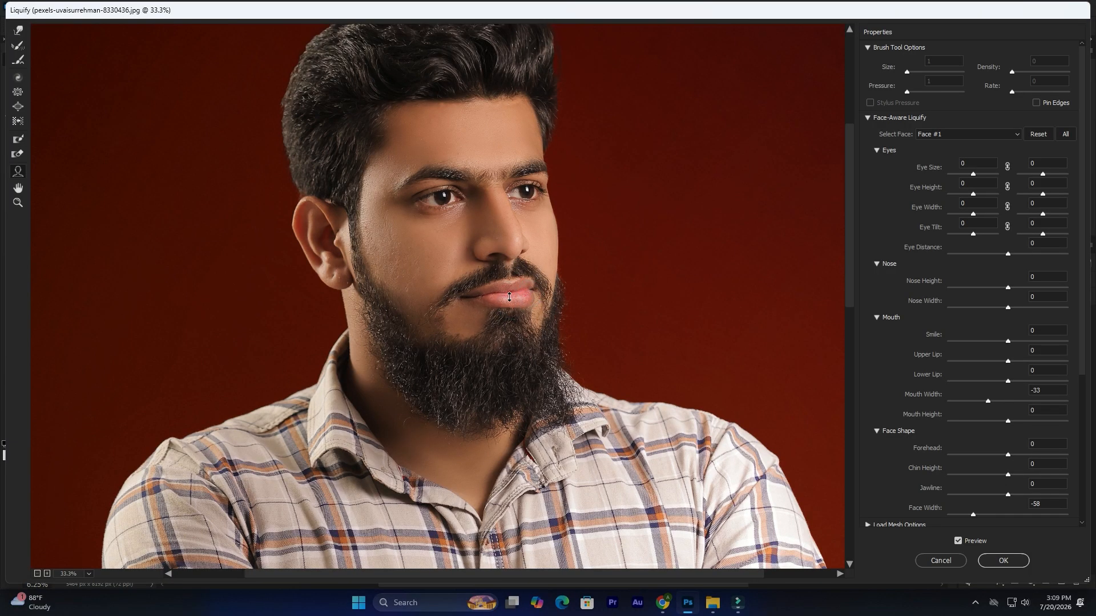
pyautogui.moveTo(509, 289); pyautogui.dragTo(509, 286)
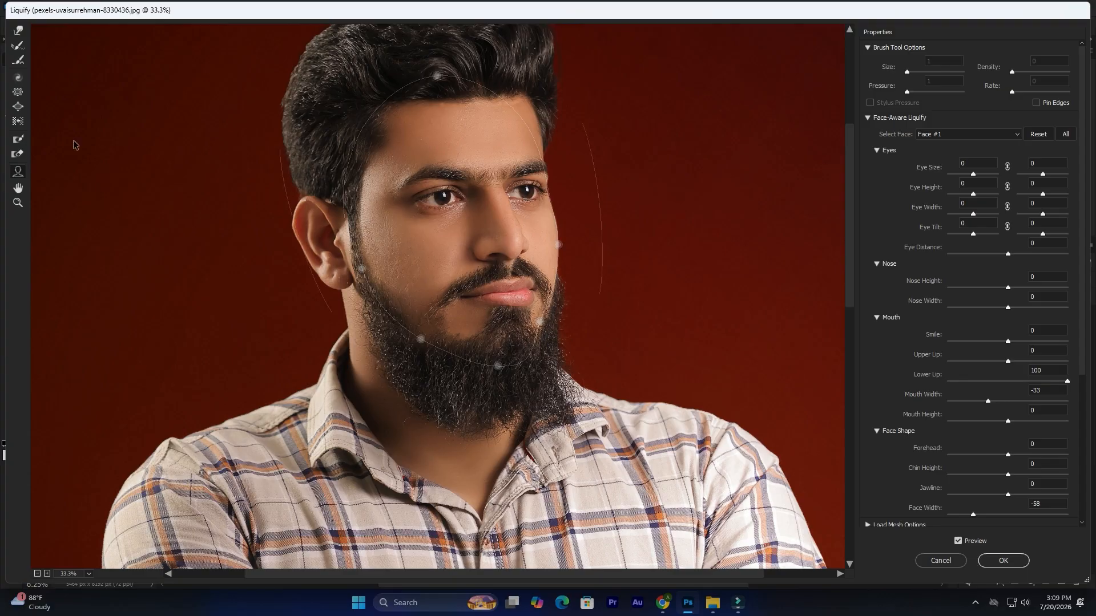
# Step: Refine the corner and lower edge of the lower lip using the Forward Warp tool with a small brush of about 50 to 90
pyautogui.click(18, 30)
pyautogui.scroll(3, 595, 236)
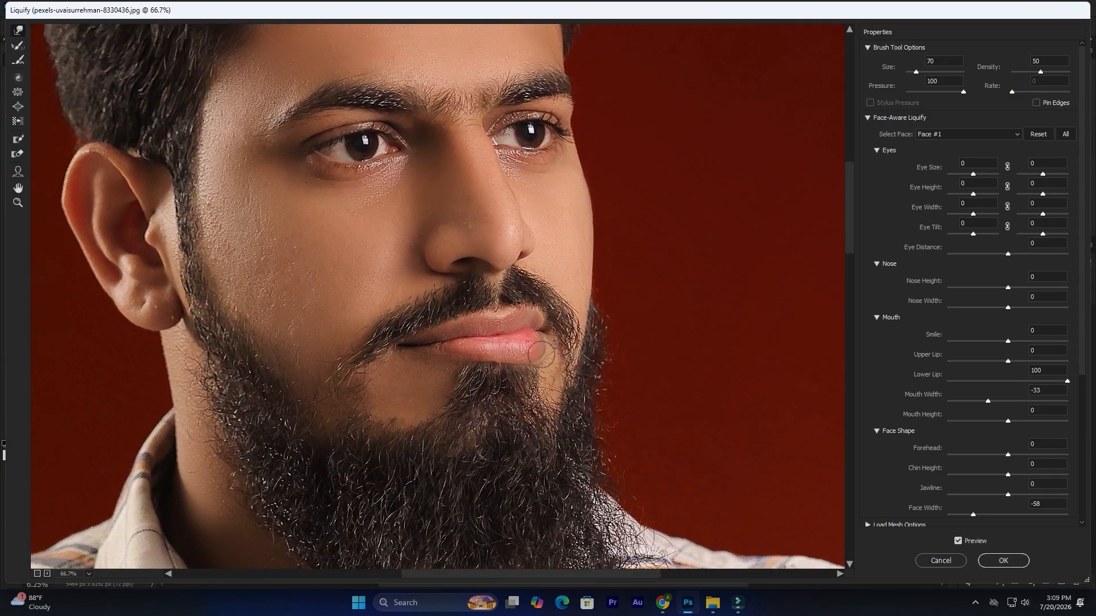
pyautogui.moveTo(537, 356); pyautogui.dragTo(525, 363)
pyautogui.press(']')
pyautogui.press(']')
pyautogui.press(']')
pyautogui.press('[')
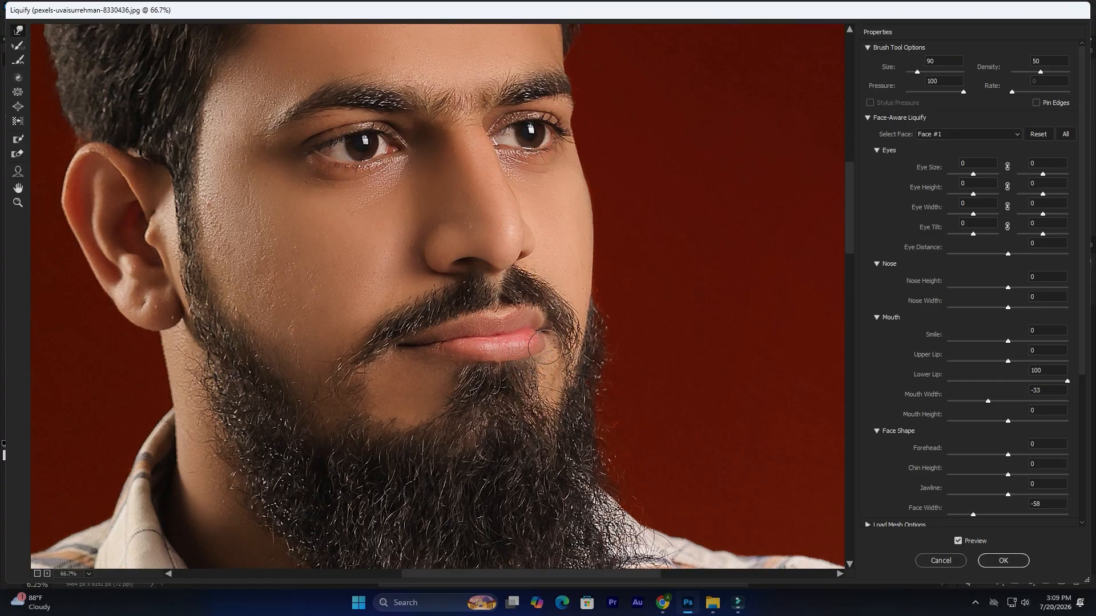
pyautogui.press(']')
pyautogui.press(']')
pyautogui.press(']')
pyautogui.press(']')
pyautogui.moveTo(538, 363); pyautogui.dragTo(482, 364)
pyautogui.press('[')
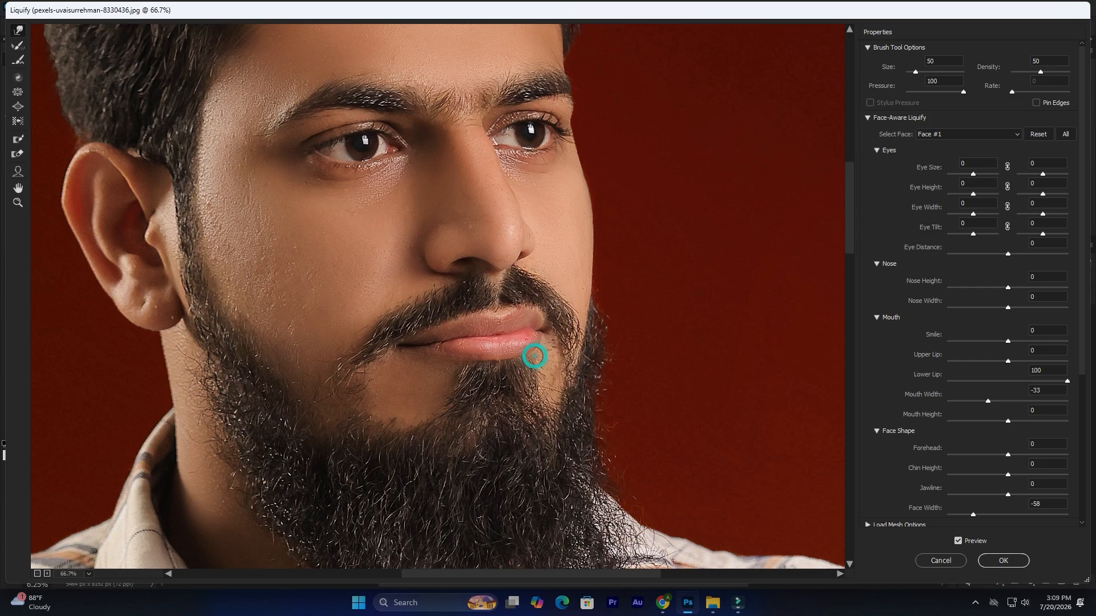
pyautogui.press(']')
pyautogui.moveTo(524, 366); pyautogui.dragTo(524, 360)
# Step: Adjust the face shape with the Face tool to Chin Height 76, Forehead -100 and Face Width -83
pyautogui.hotkey('ctrl', '-')
pyautogui.hotkey('ctrl', '-')
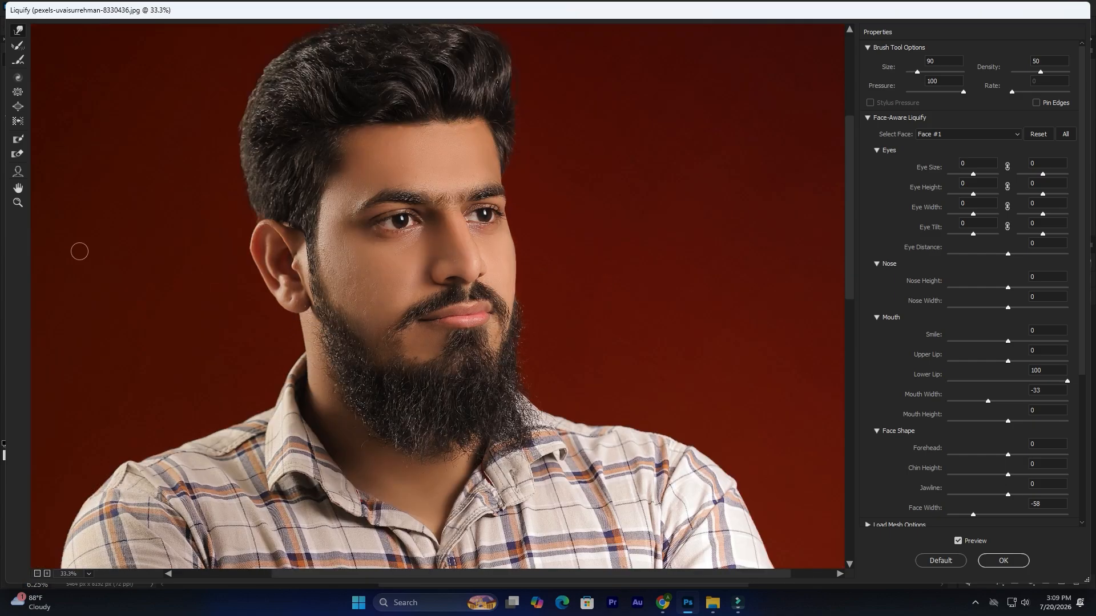
pyautogui.click(17, 172)
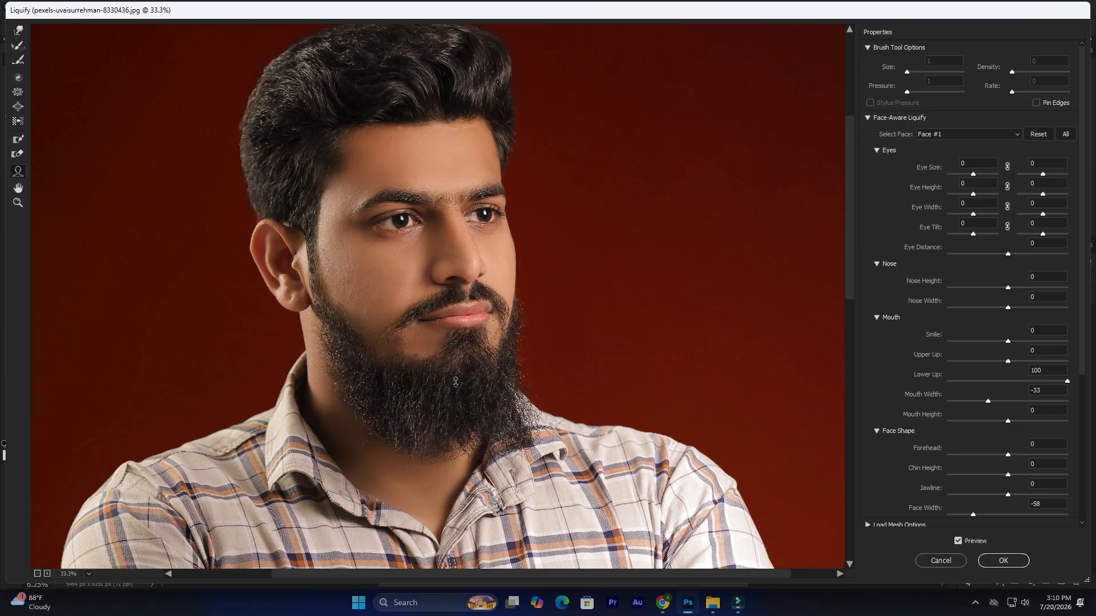
pyautogui.moveTo(455, 377); pyautogui.dragTo(455, 386)
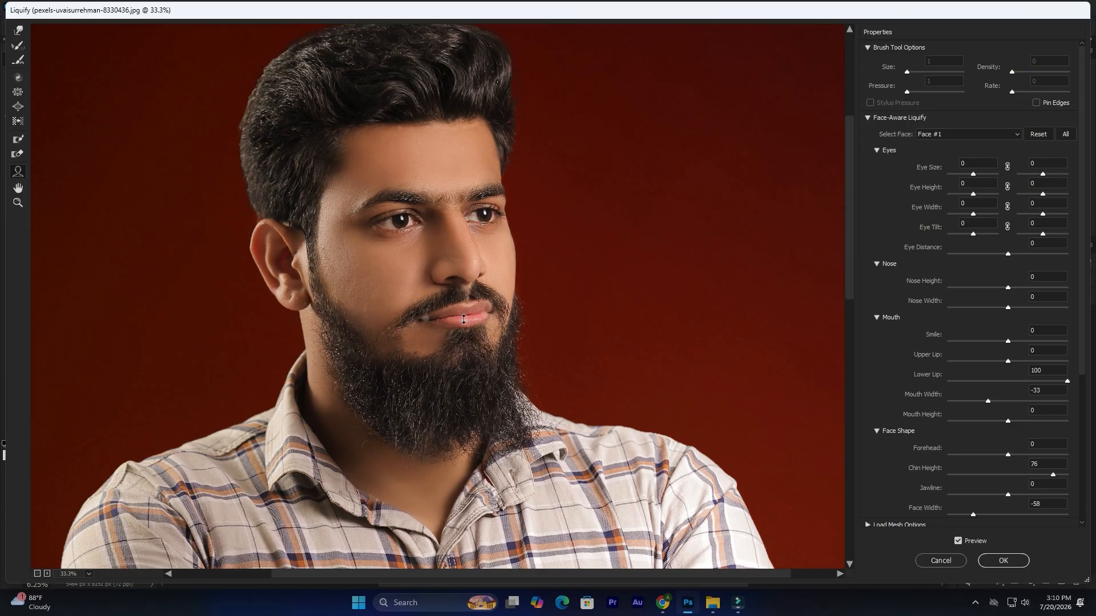
pyautogui.moveTo(516, 263); pyautogui.dragTo(506, 263)
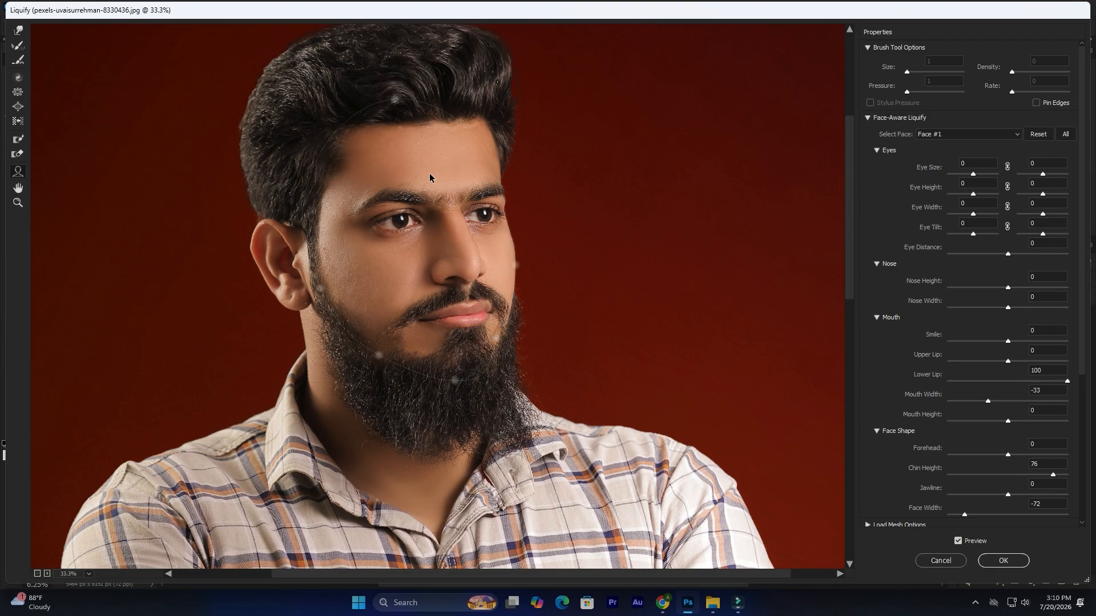
pyautogui.moveTo(396, 106); pyautogui.dragTo(399, 122)
pyautogui.moveTo(583, 299); pyautogui.dragTo(593, 253)
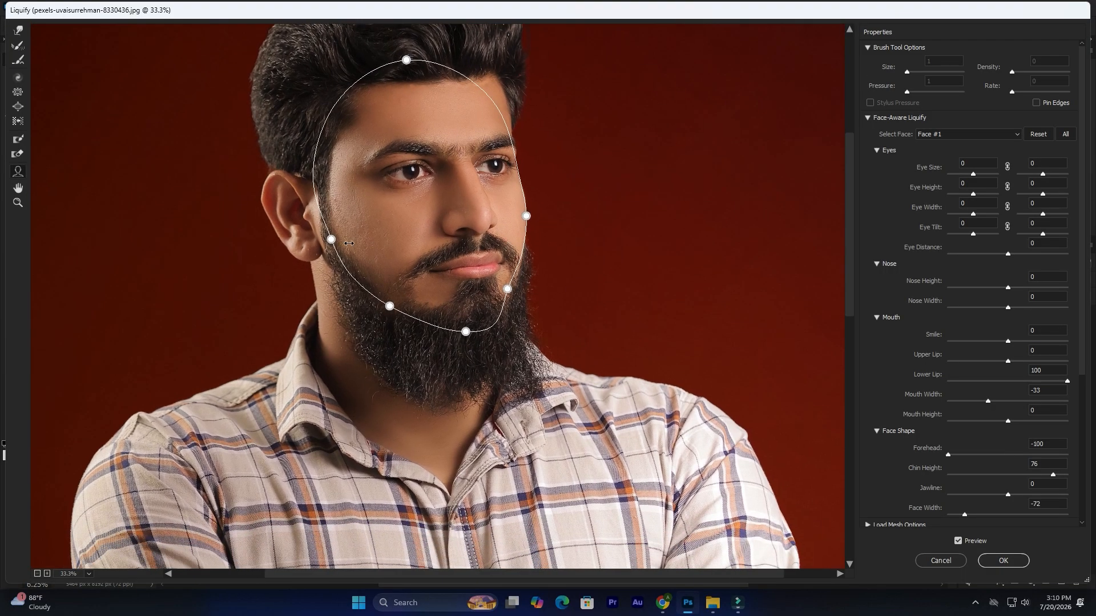
pyautogui.moveTo(325, 237); pyautogui.dragTo(328, 236)
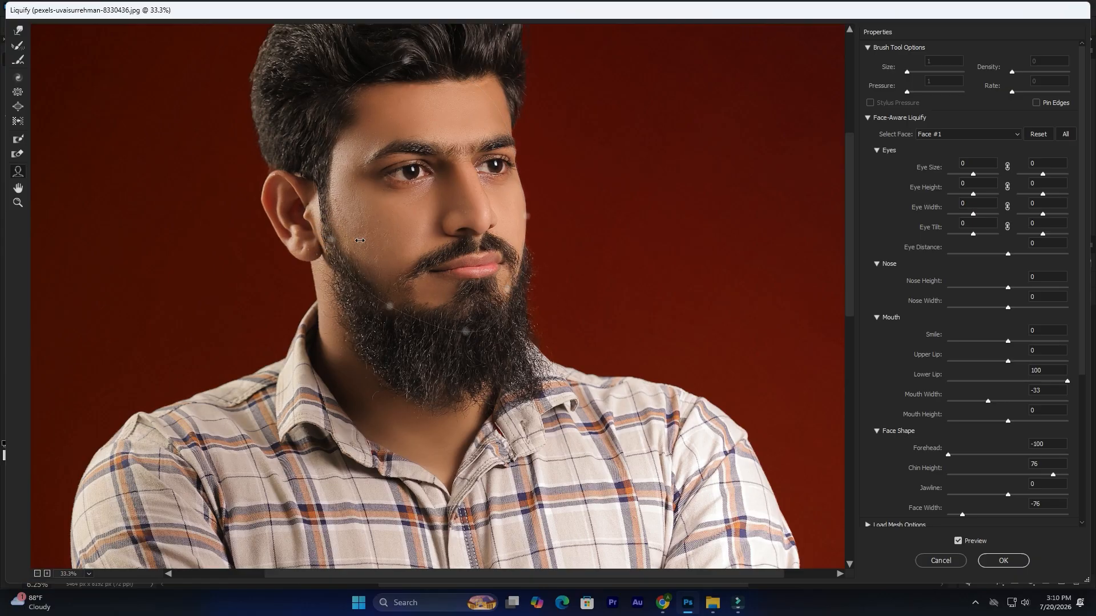
pyautogui.moveTo(542, 215); pyautogui.dragTo(530, 213)
# Step: Enlarge the Forward Warp brush to 250 at the far cheek's edge and apply the Liquify changes
pyautogui.press('w')
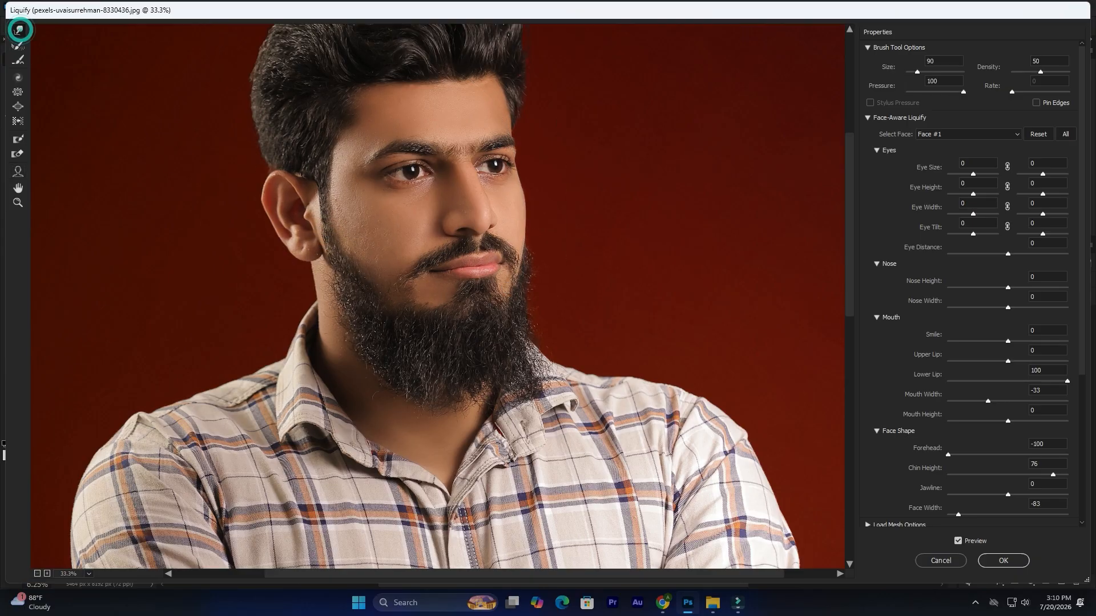
pyautogui.hotkey('ctrl', '+')
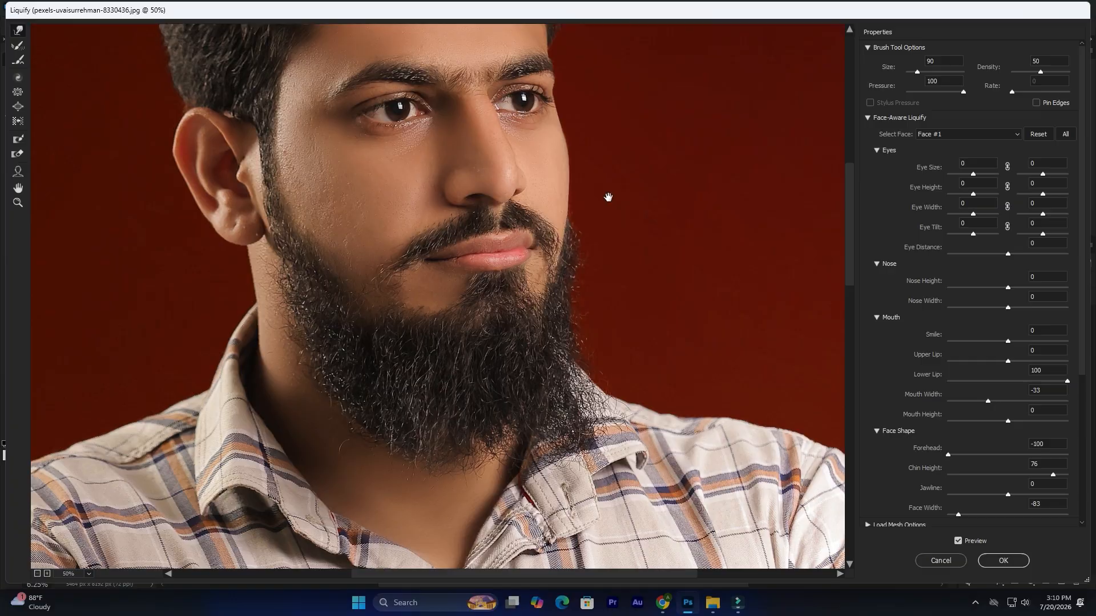
pyautogui.moveTo(606, 195); pyautogui.dragTo(556, 308)
pyautogui.press(']')
pyautogui.press(']')
pyautogui.press(']')
pyautogui.press(']')
pyautogui.press(']')
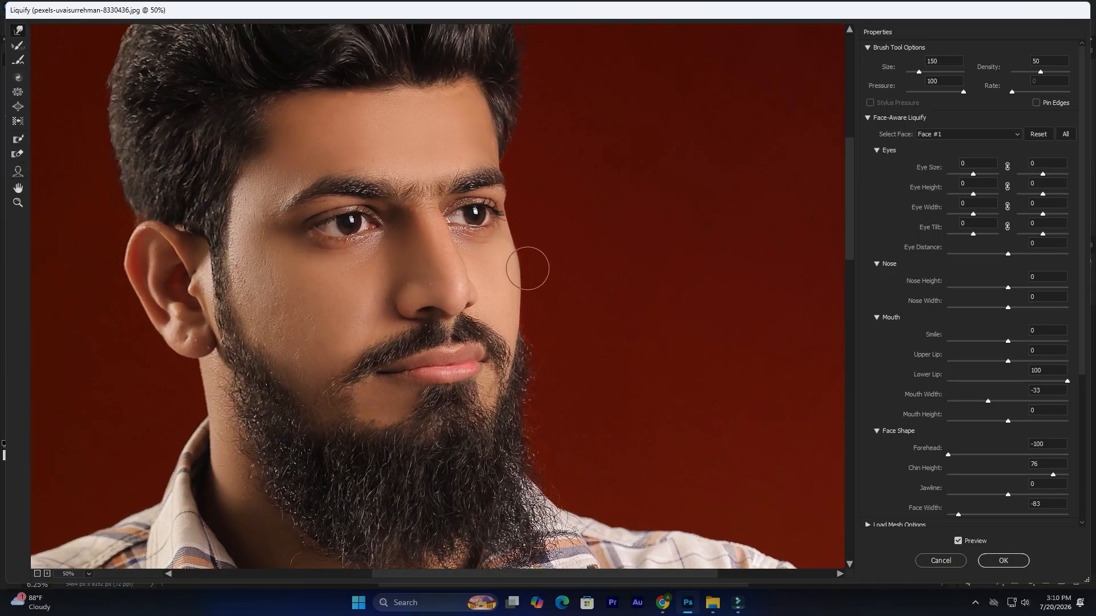
pyautogui.press(']')
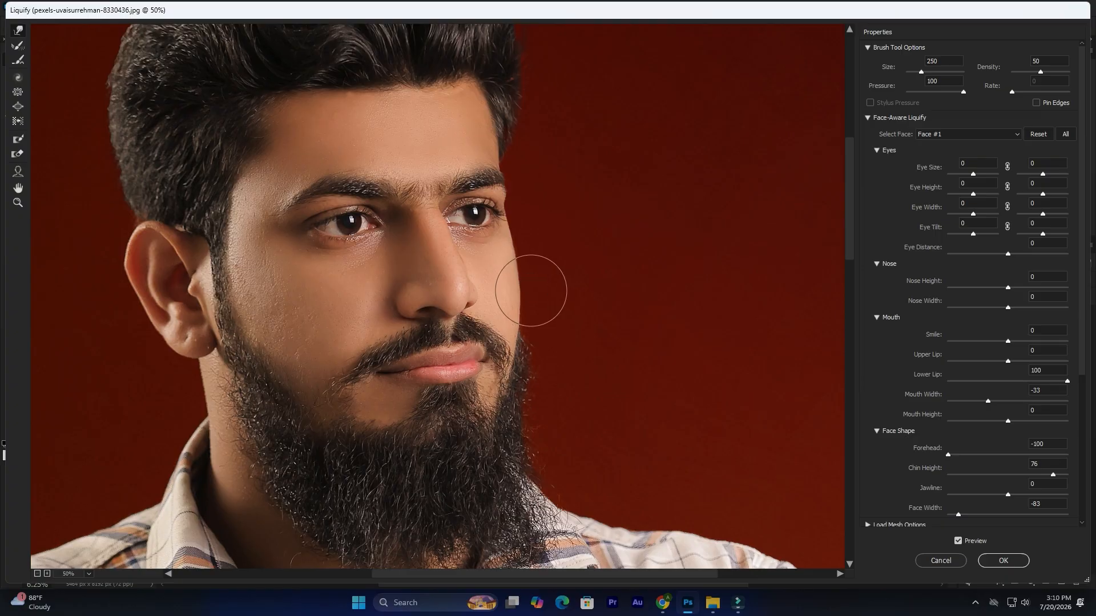
pyautogui.click(1002, 560)
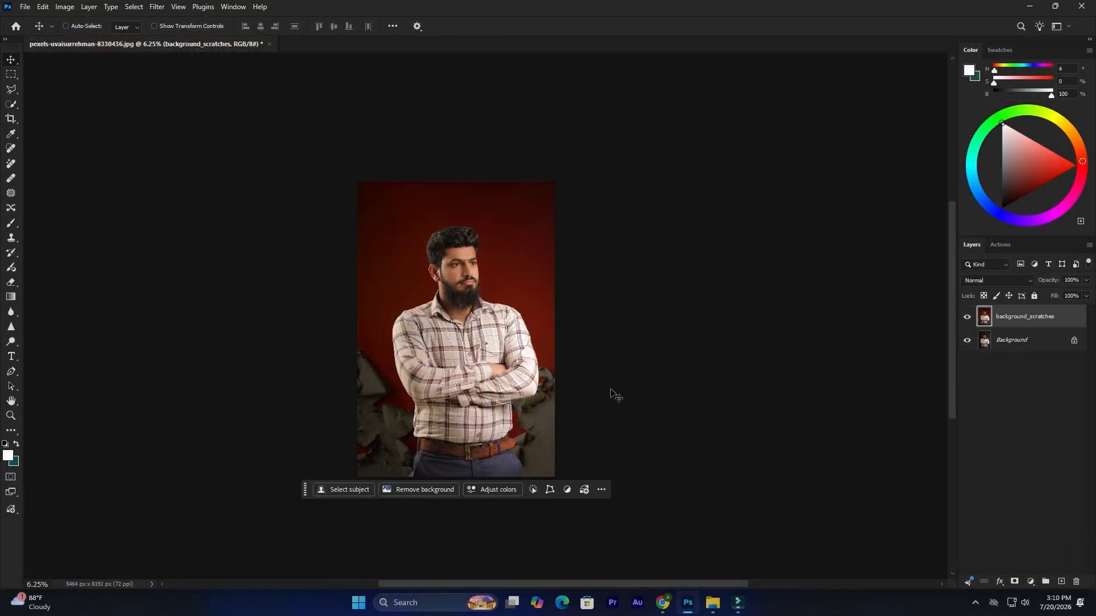
# Step: In the Camera Raw Filter, set the oranges to Saturation -12 and Luminance +3, and the curve to Lights +20 and Darks -5
pyautogui.hotkey('ctrl', '+')
pyautogui.hotkey('ctrl', '+')
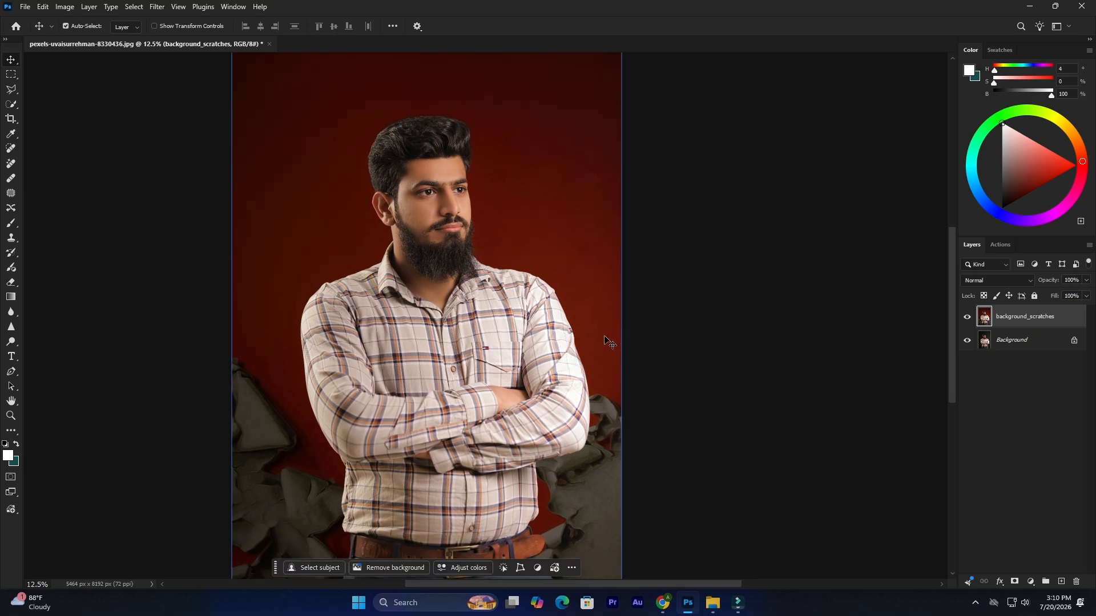
pyautogui.click(157, 6)
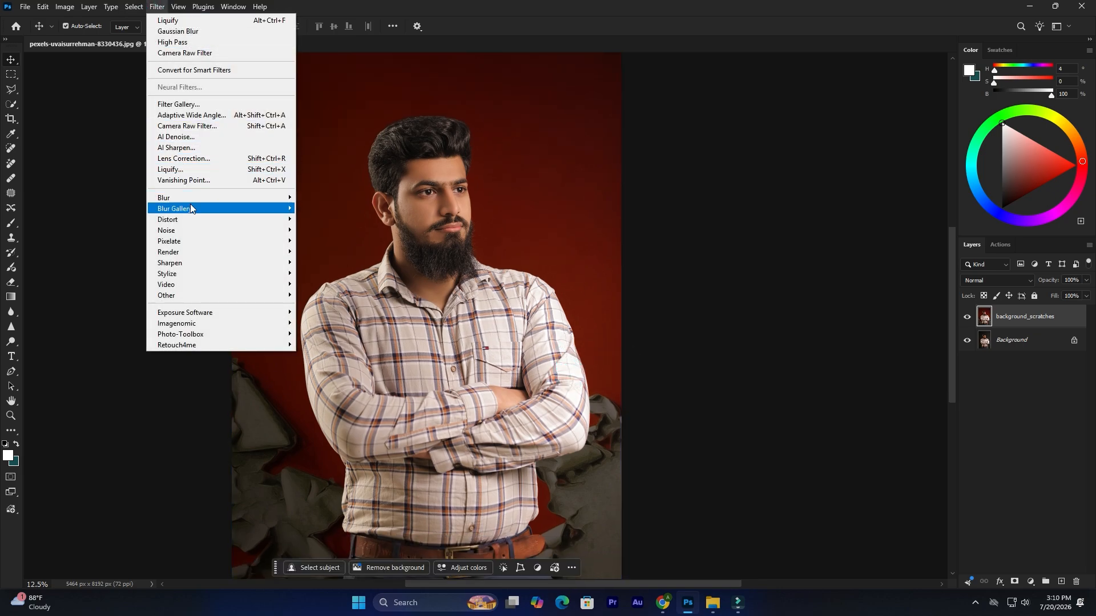
pyautogui.click(190, 126)
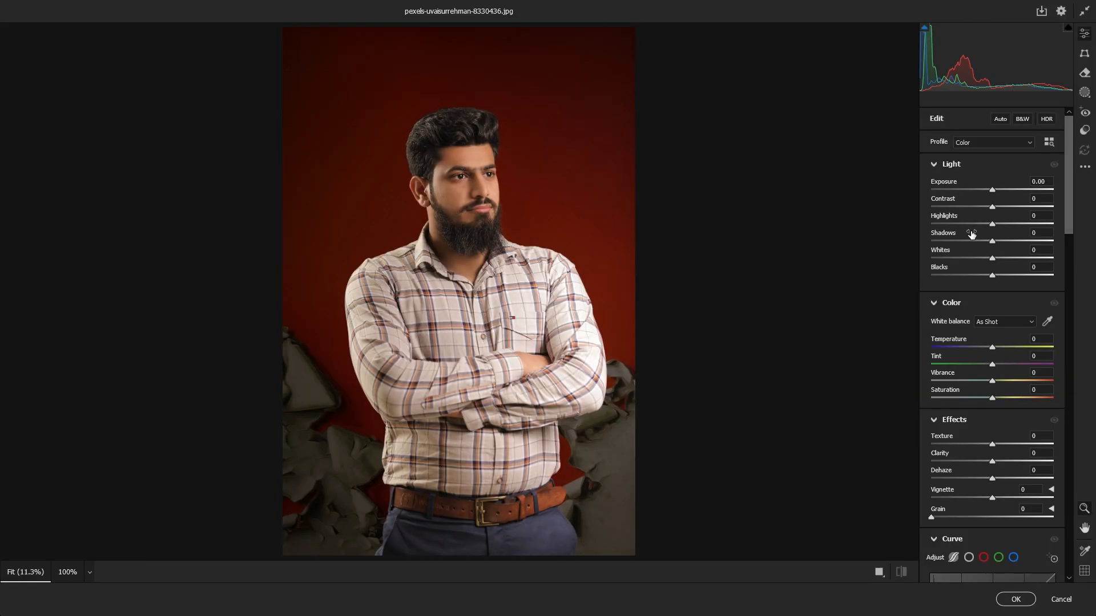
pyautogui.scroll(-7, 993, 266)
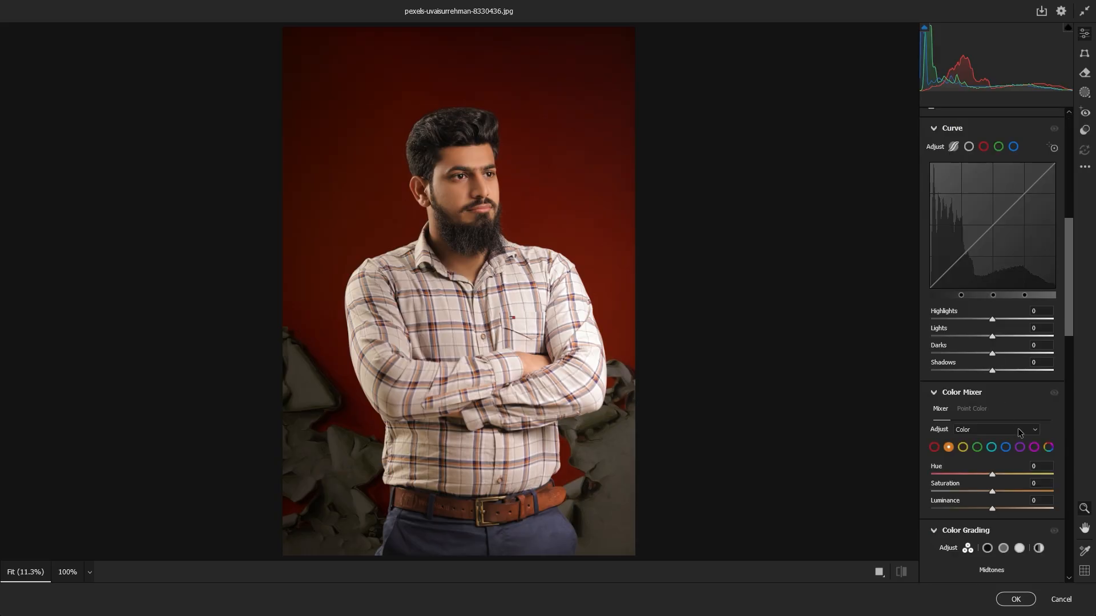
pyautogui.moveTo(995, 493)
pyautogui.mouseDown()
pyautogui.moveTo(984, 492)
pyautogui.moveTo(991, 509)
pyautogui.mouseUp()
pyautogui.moveTo(991, 336)
pyautogui.mouseDown()
pyautogui.moveTo(1005, 339)
pyautogui.moveTo(989, 356)
pyautogui.mouseUp()
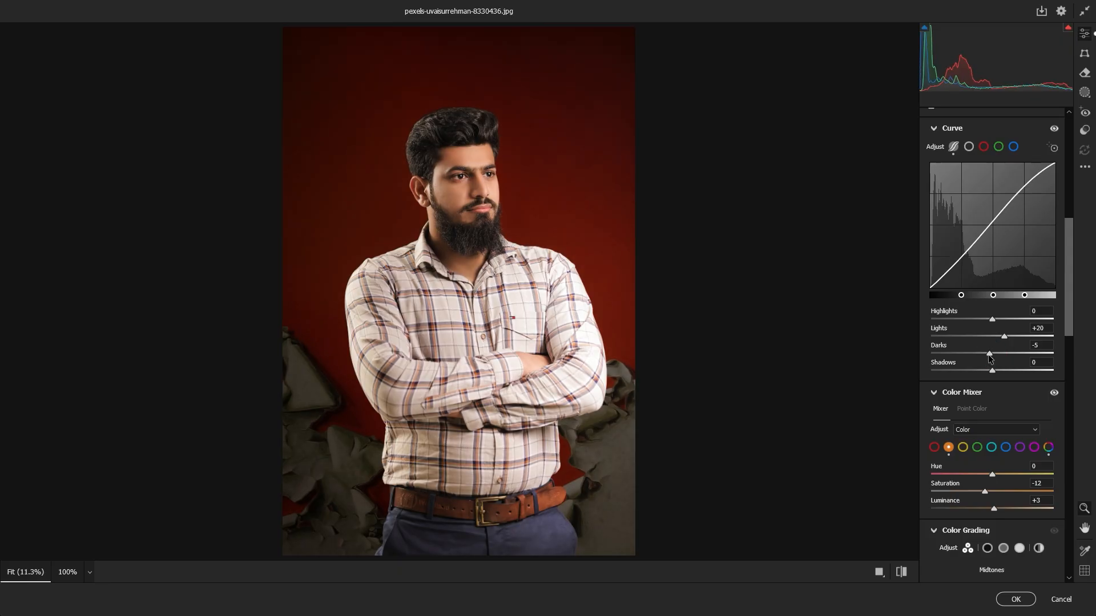
pyautogui.scroll(-5, 996, 399)
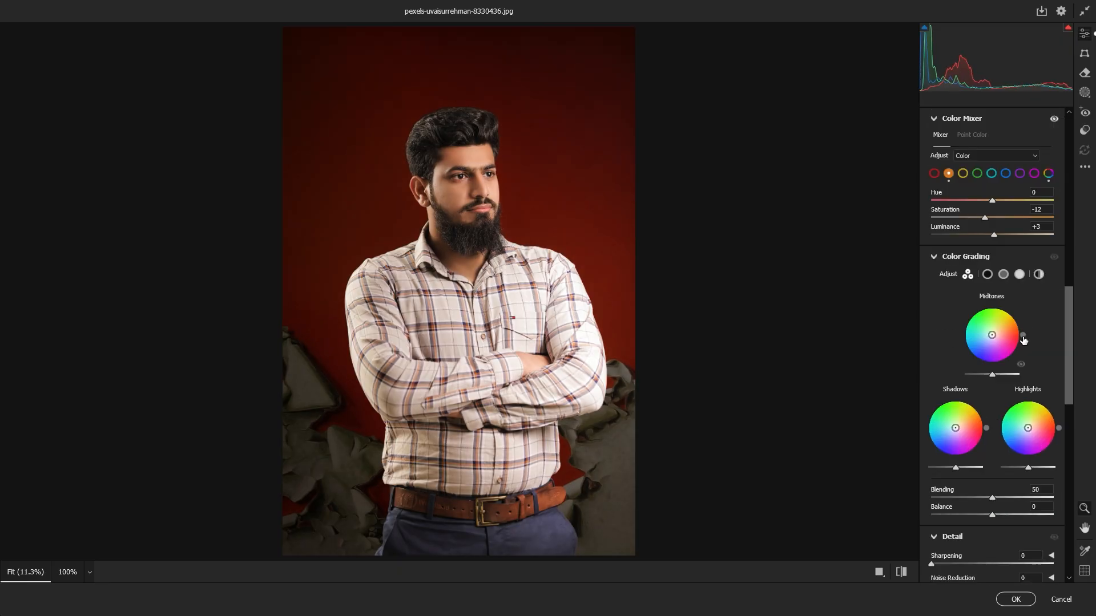
# Step: Set Shadows to -10 in the Light adjustments and apply the Camera Raw Filter
pyautogui.moveTo(995, 339); pyautogui.dragTo(1018, 311)
pyautogui.scroll(10, 1023, 312)
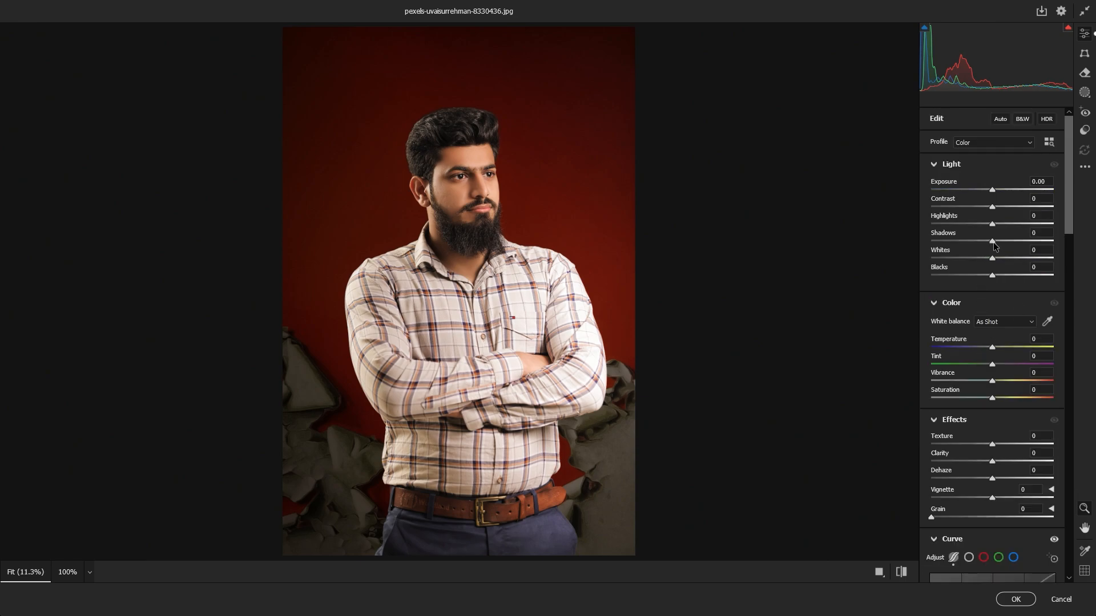
pyautogui.moveTo(992, 241); pyautogui.dragTo(984, 241)
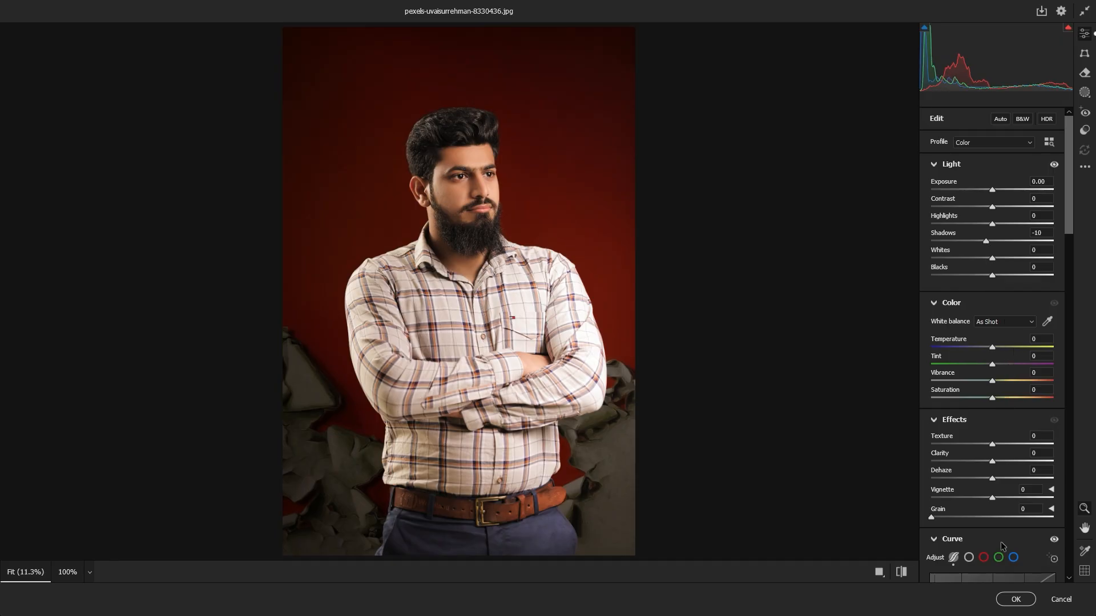
pyautogui.click(1015, 599)
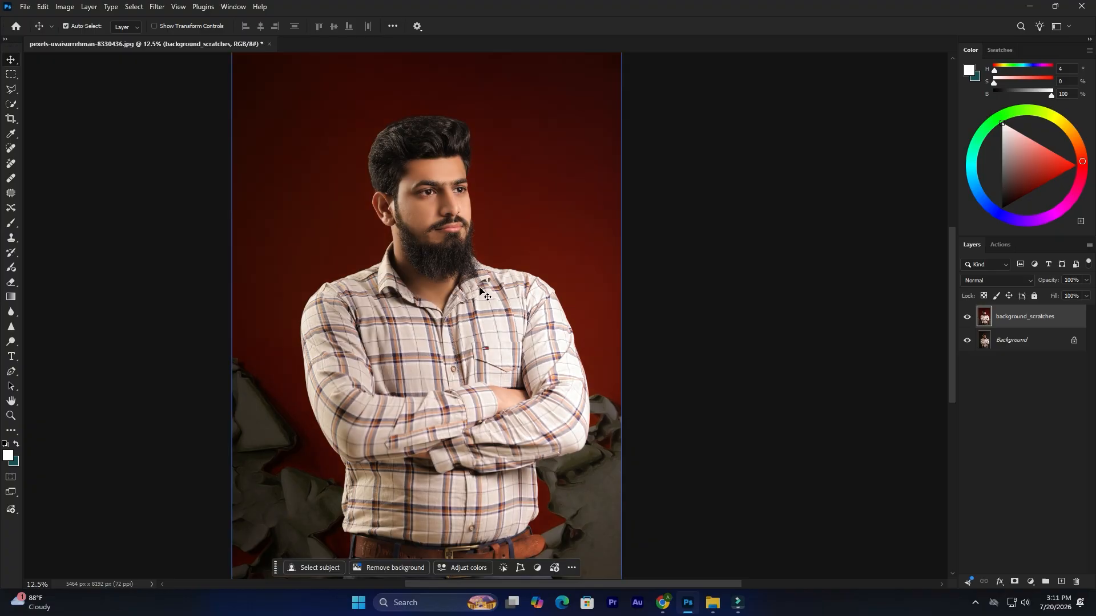
# Step: Add a new empty layer above the background_scratches layer
pyautogui.hotkey('ctrl', '+')
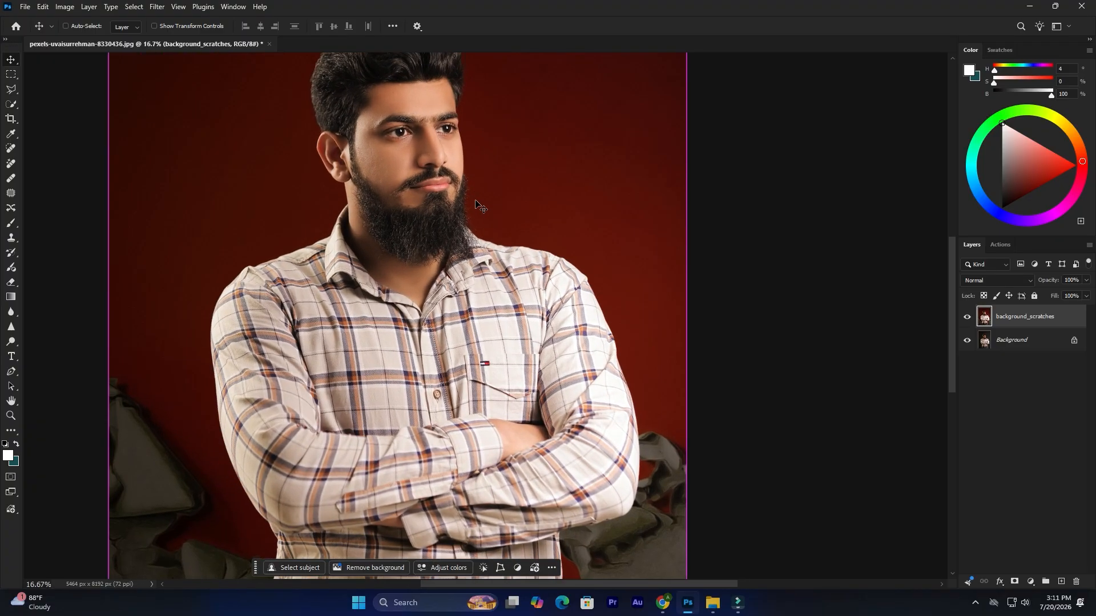
pyautogui.hotkey('ctrl', '+')
pyautogui.hotkey('ctrl', '+')
pyautogui.moveTo(488, 354); pyautogui.dragTo(526, 518)
pyautogui.moveTo(439, 233); pyautogui.dragTo(482, 370)
pyautogui.hotkey('ctrl', '+')
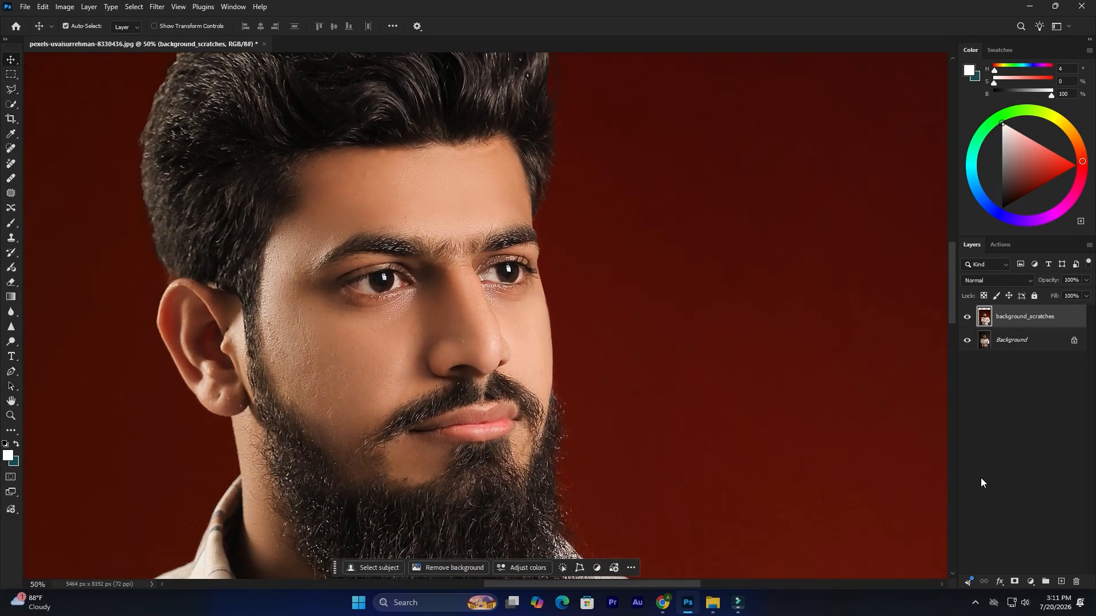
pyautogui.hotkey('ctrl', '0')
pyautogui.click(1061, 581)
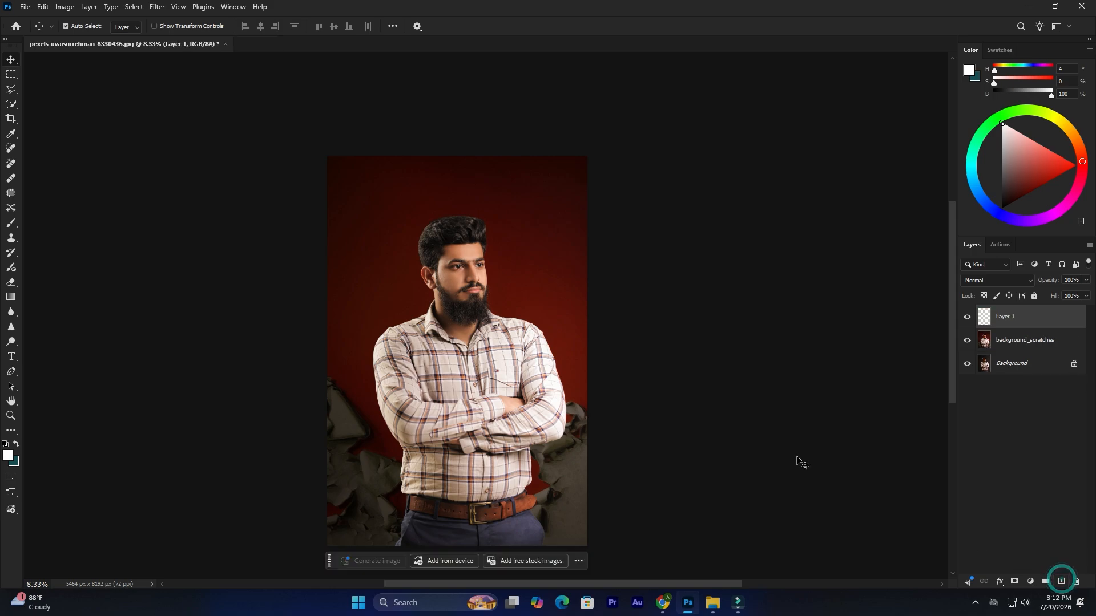
# Step: Paint a soft white highlight down the lower nose and nose tip on the new layer with the Brush tool
pyautogui.hotkey('ctrl', '+')
pyautogui.hotkey('ctrl', '+')
pyautogui.hotkey('ctrl', '+')
pyautogui.hotkey('ctrl', '+')
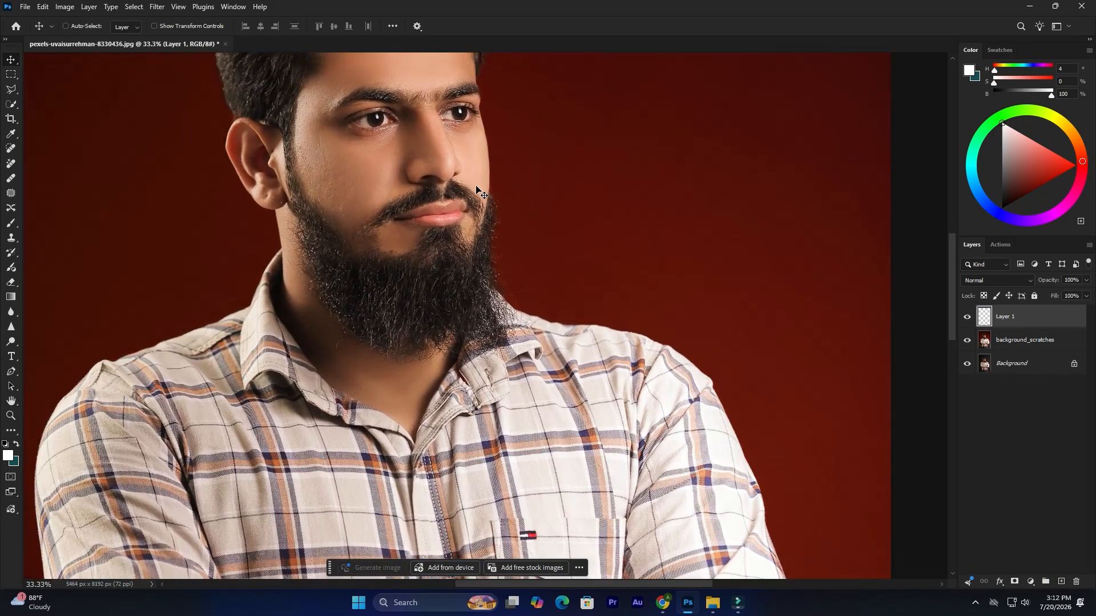
pyautogui.hotkey('ctrl', '+')
pyautogui.keyDown('ctrl'); pyautogui.click(433, 189); pyautogui.keyUp('ctrl')
pyautogui.scroll(3, 501, 379)
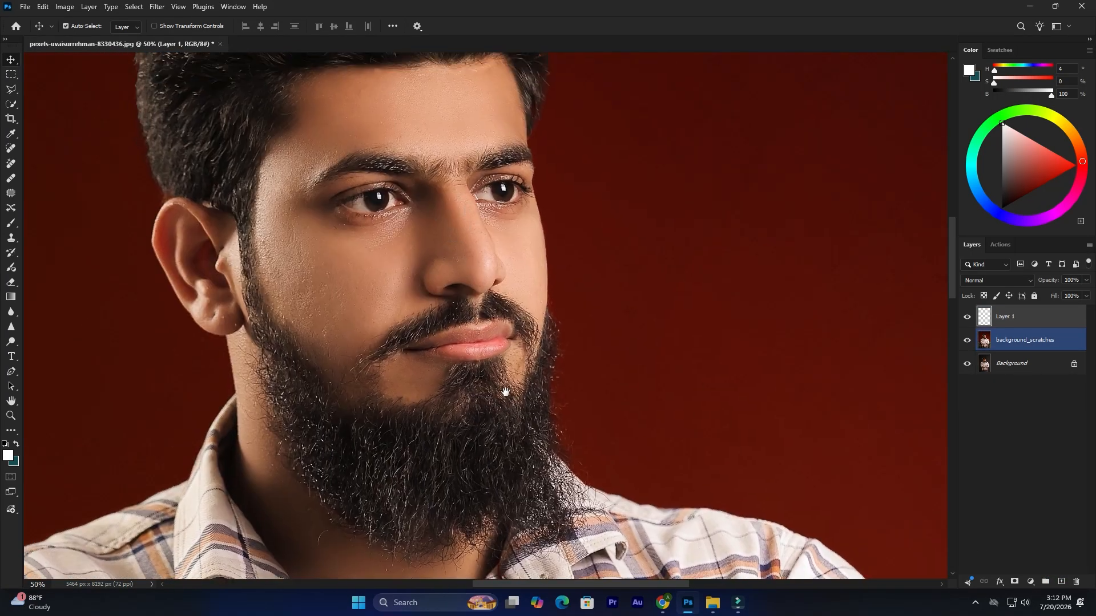
pyautogui.hotkey('ctrl', '+')
pyautogui.press('b')
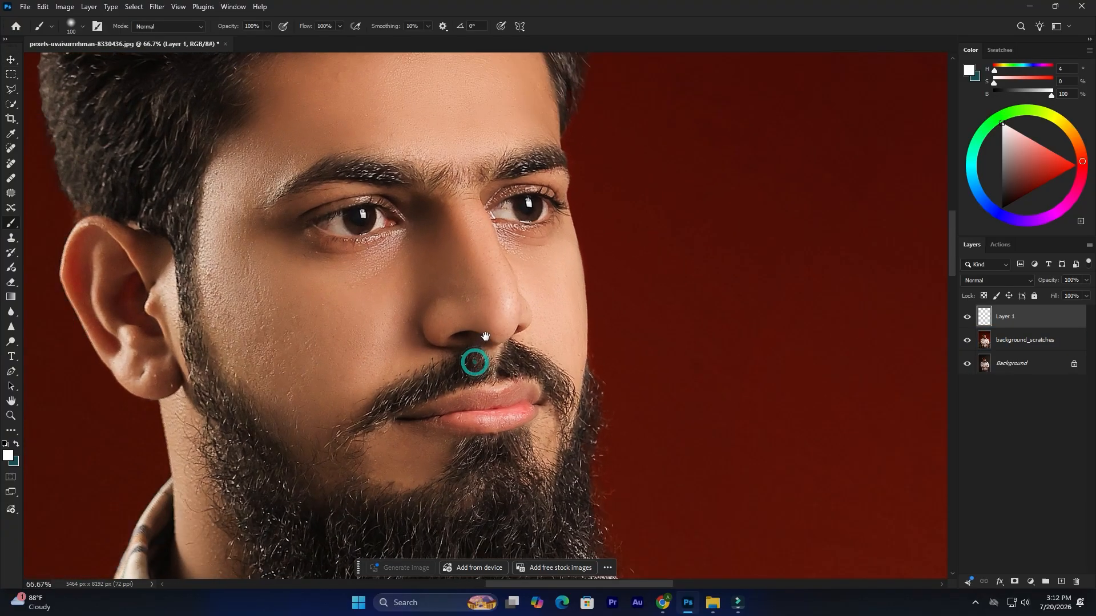
pyautogui.moveTo(474, 362); pyautogui.dragTo(485, 337)
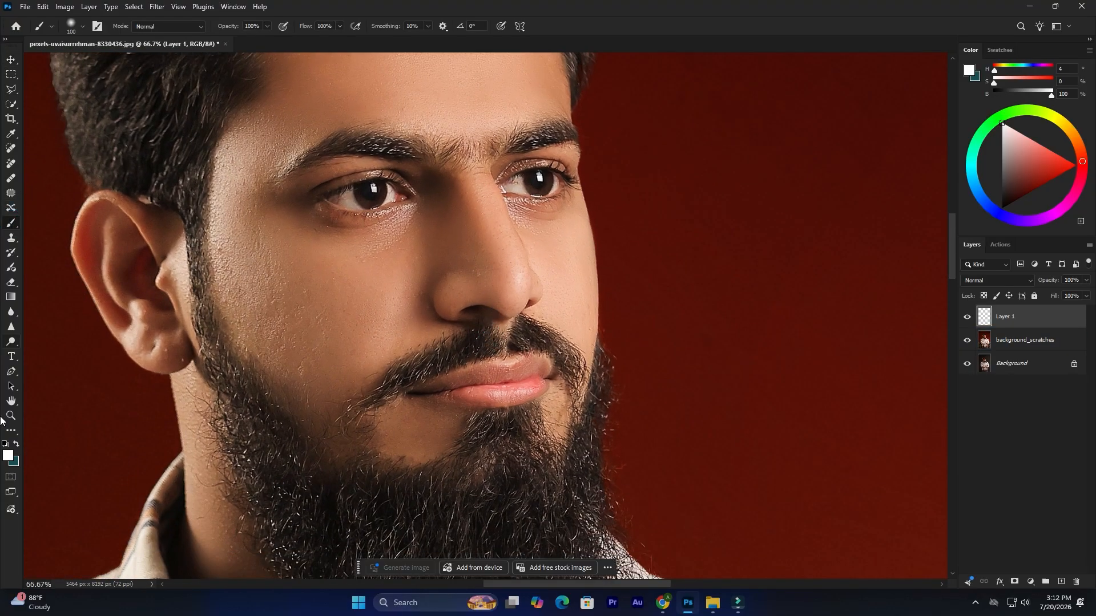
pyautogui.press('[')
pyautogui.press('[')
pyautogui.press('[')
pyautogui.press(']')
pyautogui.moveTo(506, 251); pyautogui.dragTo(513, 294)
# Step: Paint a short white highlight along the lower lip with a smaller soft brush
pyautogui.press('[')
pyautogui.press('[')
pyautogui.press('[')
pyautogui.moveTo(525, 391)
pyautogui.mouseDown()
pyautogui.moveTo(483, 396)
pyautogui.moveTo(516, 388)
pyautogui.mouseUp()
# Step: Paint white highlights down the temple beside the hairline and across the forehead above the eyebrows with a brush of about 70 to 80
pyautogui.press(']')
pyautogui.press(']')
pyautogui.press(']')
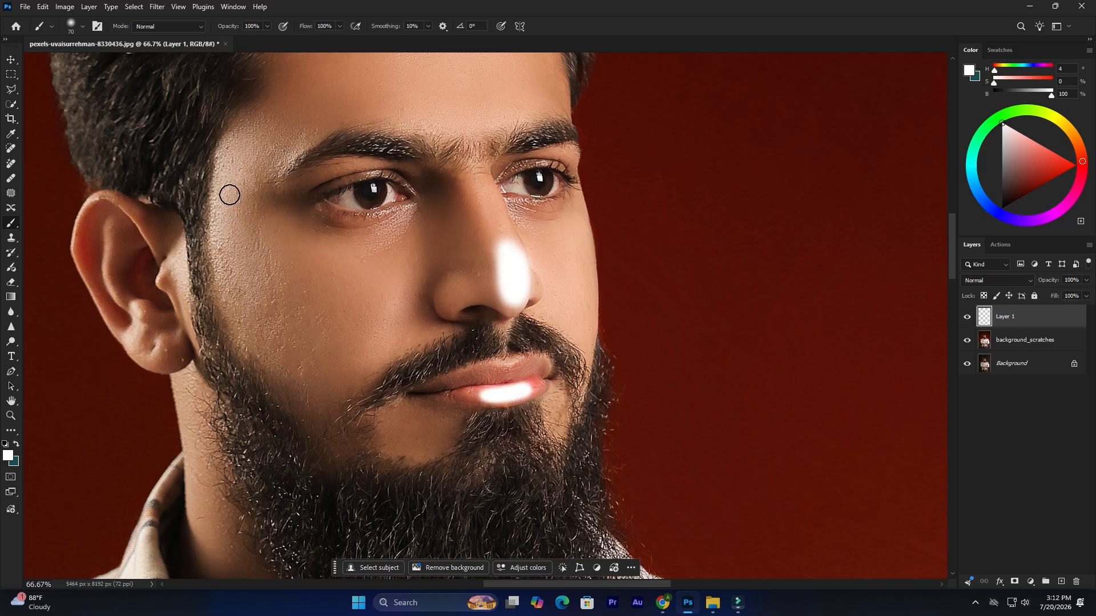
pyautogui.moveTo(226, 146)
pyautogui.mouseDown()
pyautogui.moveTo(221, 258)
pyautogui.moveTo(218, 177)
pyautogui.mouseUp()
pyautogui.press(']')
pyautogui.moveTo(531, 107)
pyautogui.mouseDown()
pyautogui.moveTo(444, 125)
pyautogui.moveTo(391, 113)
pyautogui.moveTo(482, 117)
pyautogui.moveTo(527, 104)
pyautogui.moveTo(430, 122)
pyautogui.moveTo(391, 115)
pyautogui.moveTo(514, 108)
pyautogui.mouseUp()
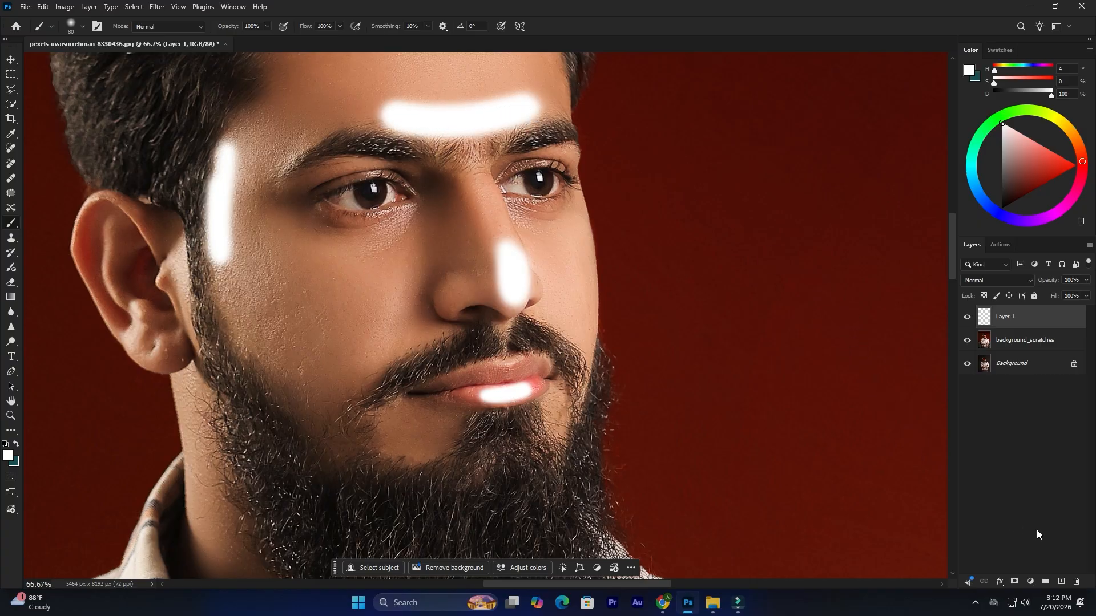
# Step: Set the highlight layer's Blend If black slider for the Underlying Layer to 196 and merge the layer down into background_scratches
pyautogui.click(984, 319)
pyautogui.doubleClick(984, 319)
pyautogui.moveTo(840, 111); pyautogui.dragTo(672, 118)
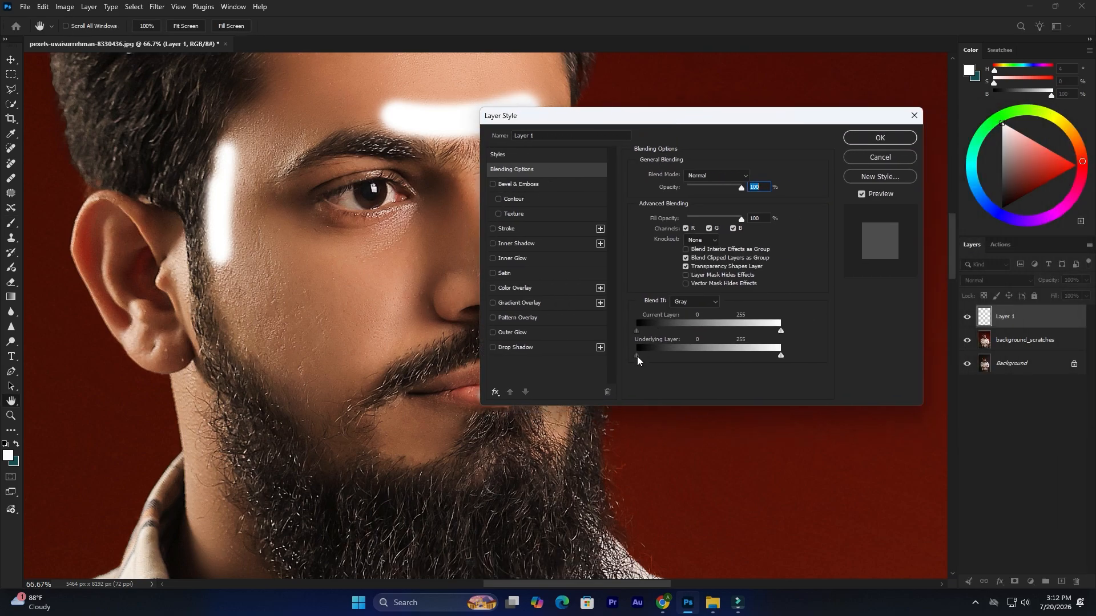
pyautogui.moveTo(662, 357); pyautogui.dragTo(744, 355)
pyautogui.moveTo(645, 115); pyautogui.dragTo(751, 74)
pyautogui.moveTo(850, 313); pyautogui.dragTo(854, 318)
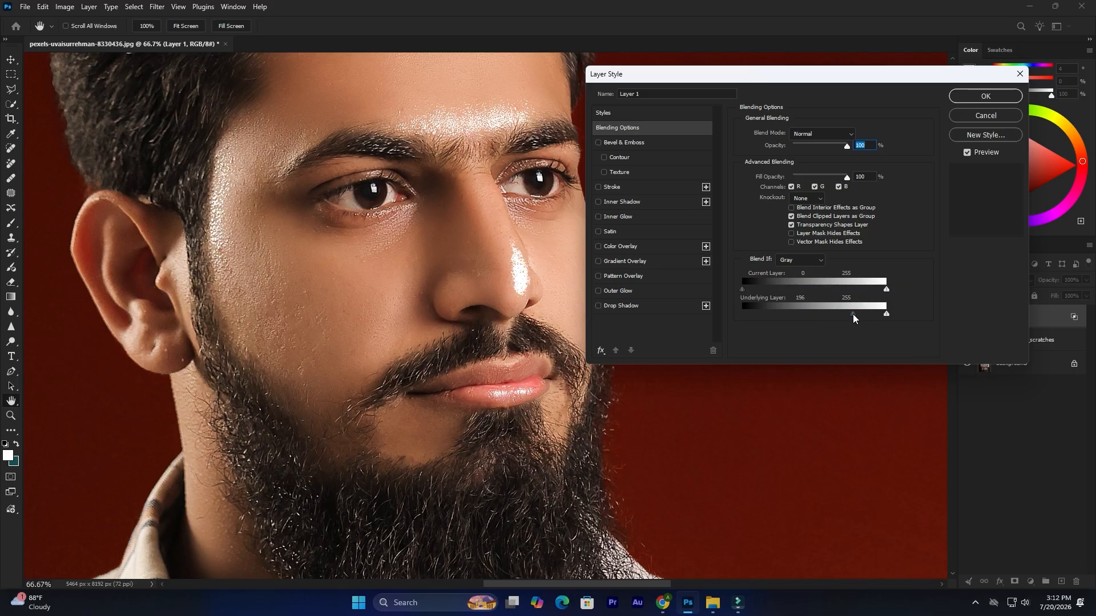
pyautogui.click(973, 100)
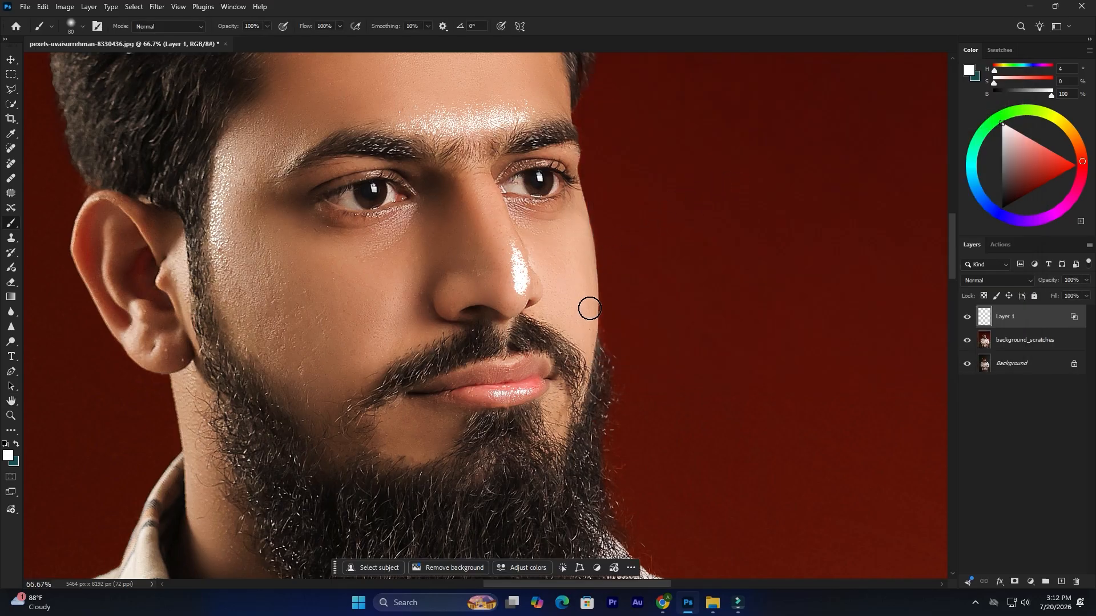
pyautogui.rightClick(1028, 317)
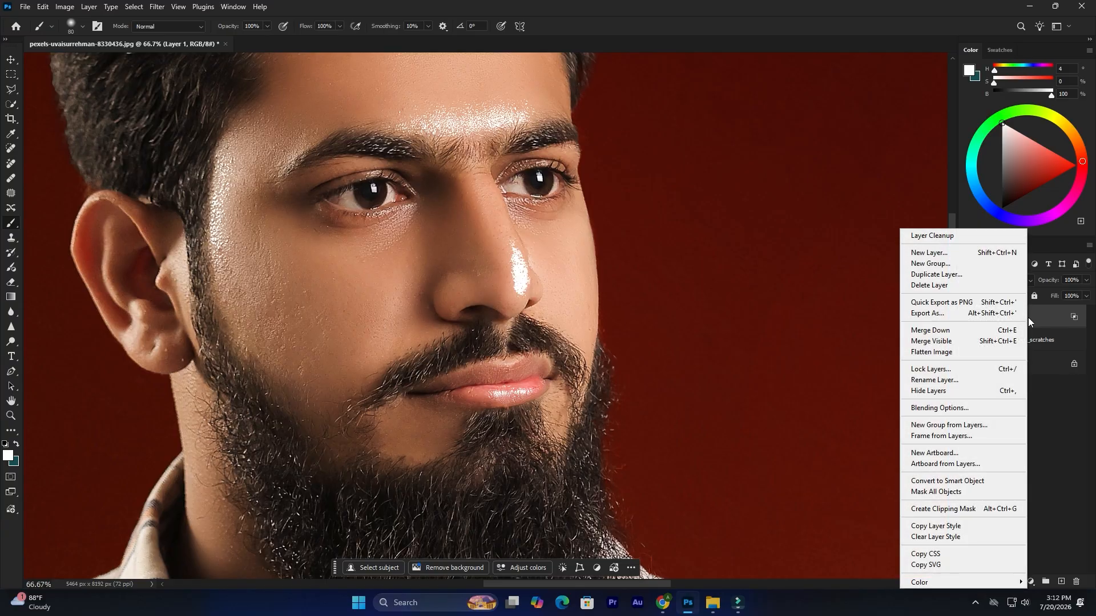
pyautogui.click(962, 326)
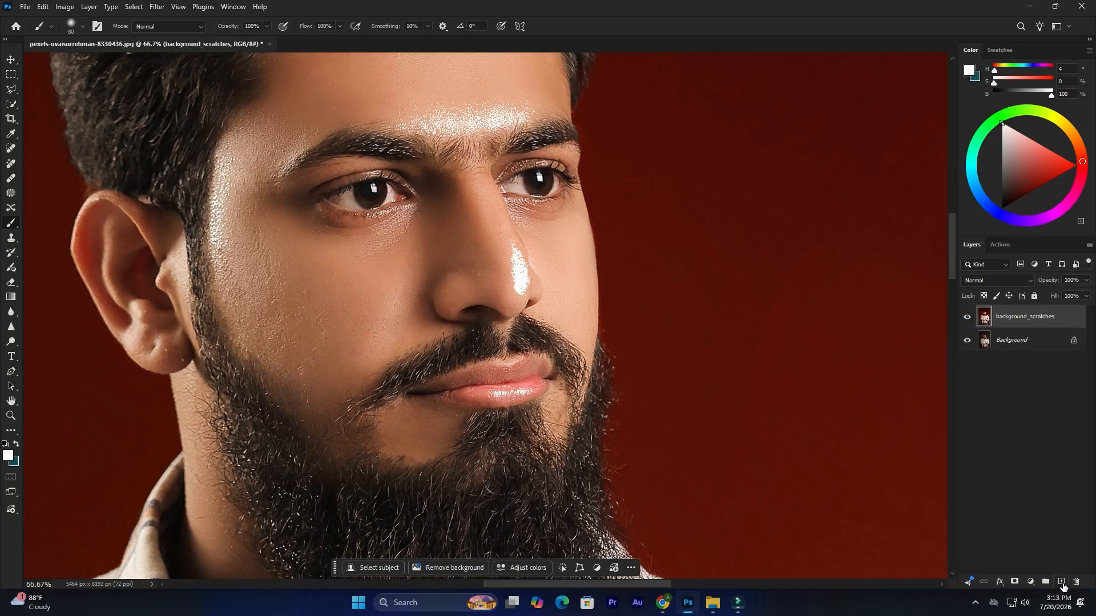
# Step: Add a new empty layer above background_scratches and set its blend mode to Color
pyautogui.click(1060, 582)
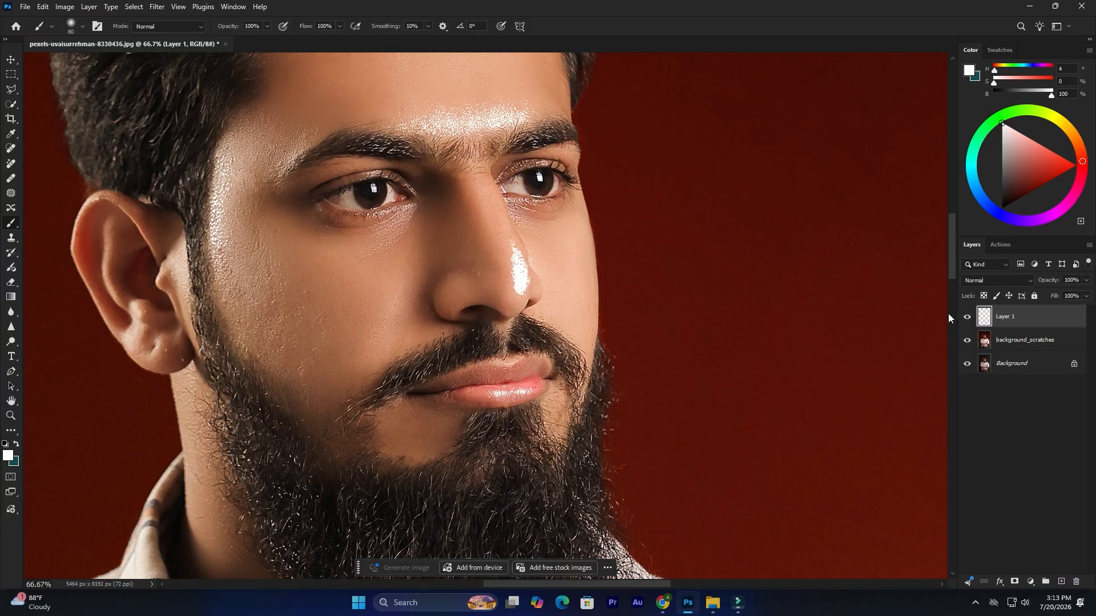
pyautogui.click(987, 282)
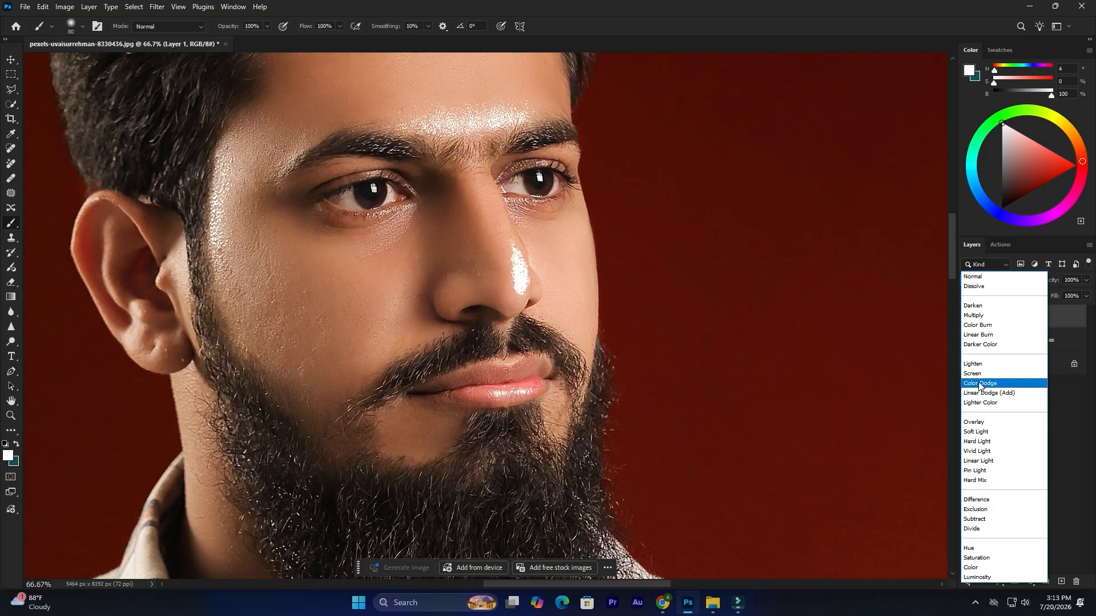
pyautogui.click(977, 567)
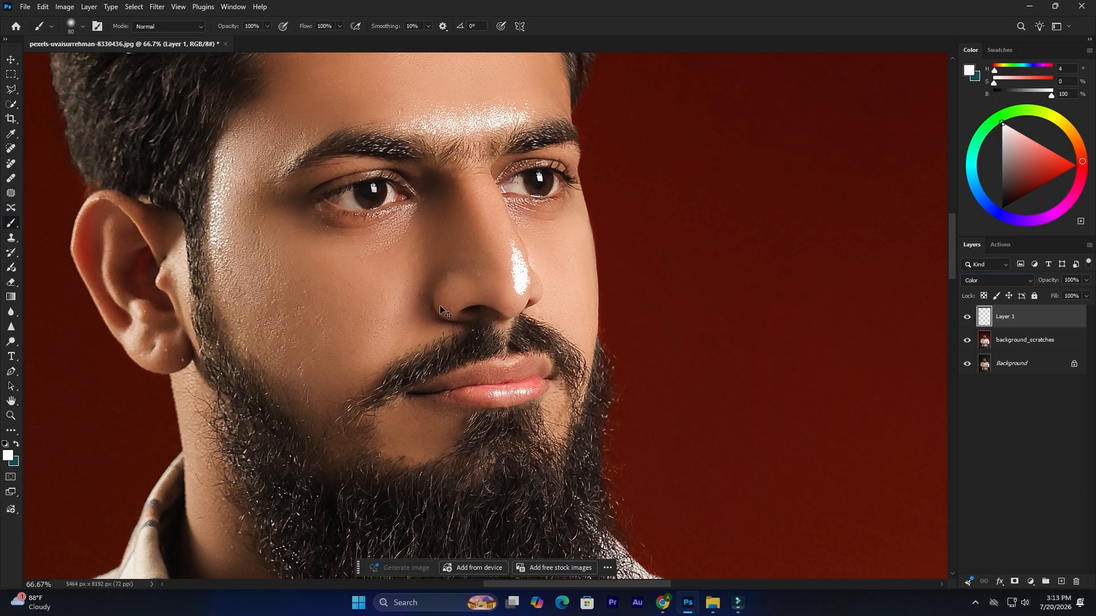
# Step: Paint white over the white of the near eye on both sides of the iris, using a brush of 10 to 20
pyautogui.hotkey('ctrl', '+')
pyautogui.hotkey('ctrl', '+')
pyautogui.moveTo(268, 222); pyautogui.dragTo(508, 513)
pyautogui.moveTo(318, 347); pyautogui.dragTo(335, 385)
pyautogui.press('[')
pyautogui.press('[')
pyautogui.press('[')
pyautogui.press('[')
pyautogui.press('[')
pyautogui.press('[')
pyautogui.press('[')
pyautogui.press('[')
pyautogui.press('[')
pyautogui.press('[')
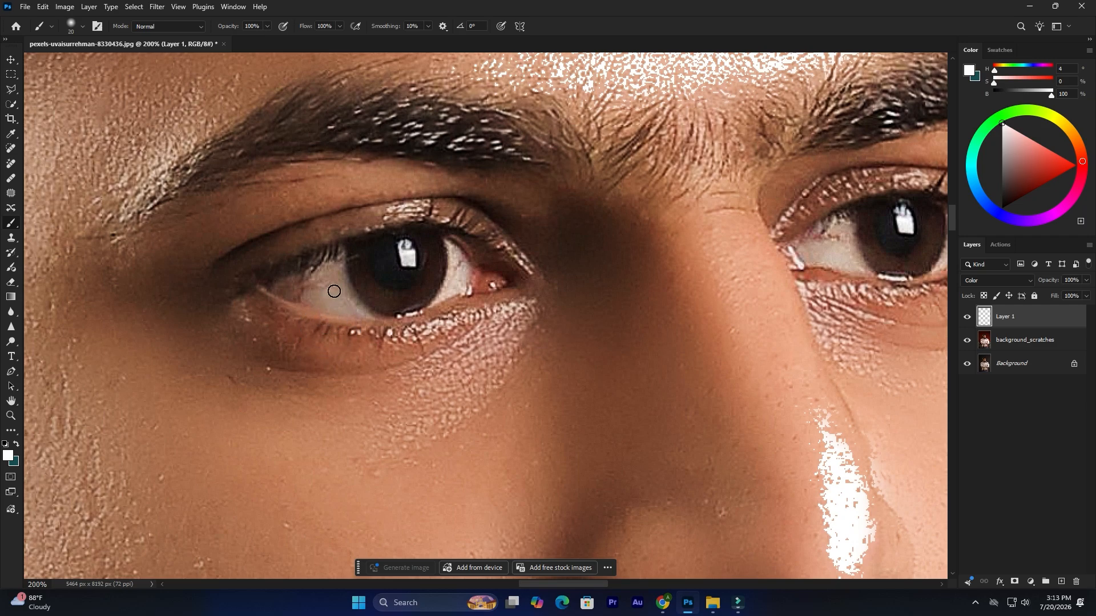
pyautogui.moveTo(334, 291)
pyautogui.mouseDown()
pyautogui.moveTo(333, 281)
pyautogui.moveTo(343, 307)
pyautogui.moveTo(335, 275)
pyautogui.moveTo(355, 313)
pyautogui.moveTo(330, 267)
pyautogui.mouseUp()
pyautogui.press('[')
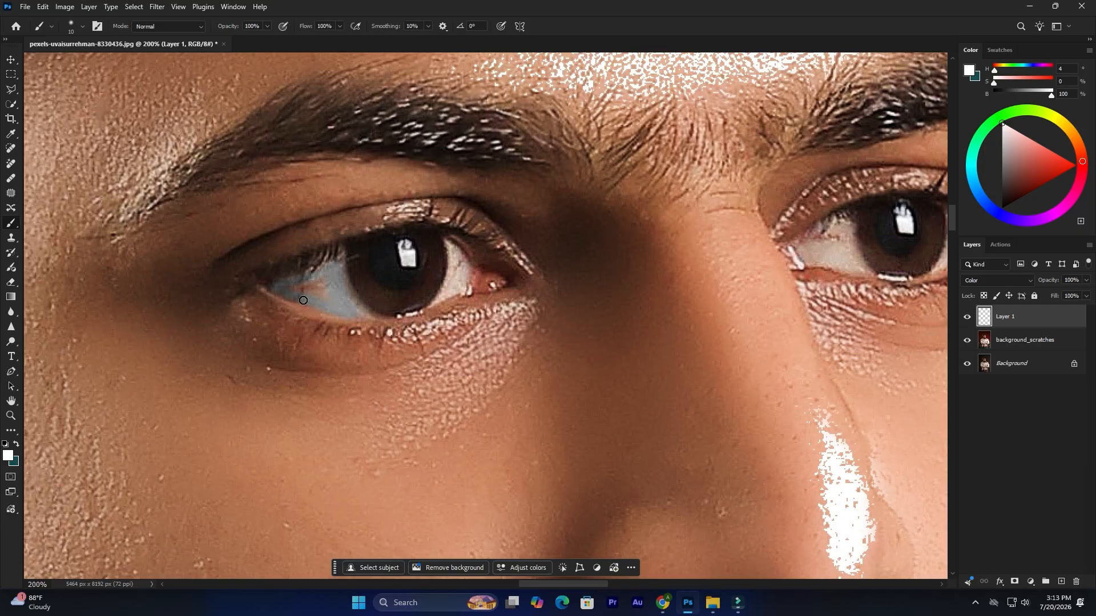
pyautogui.moveTo(319, 286); pyautogui.dragTo(323, 289)
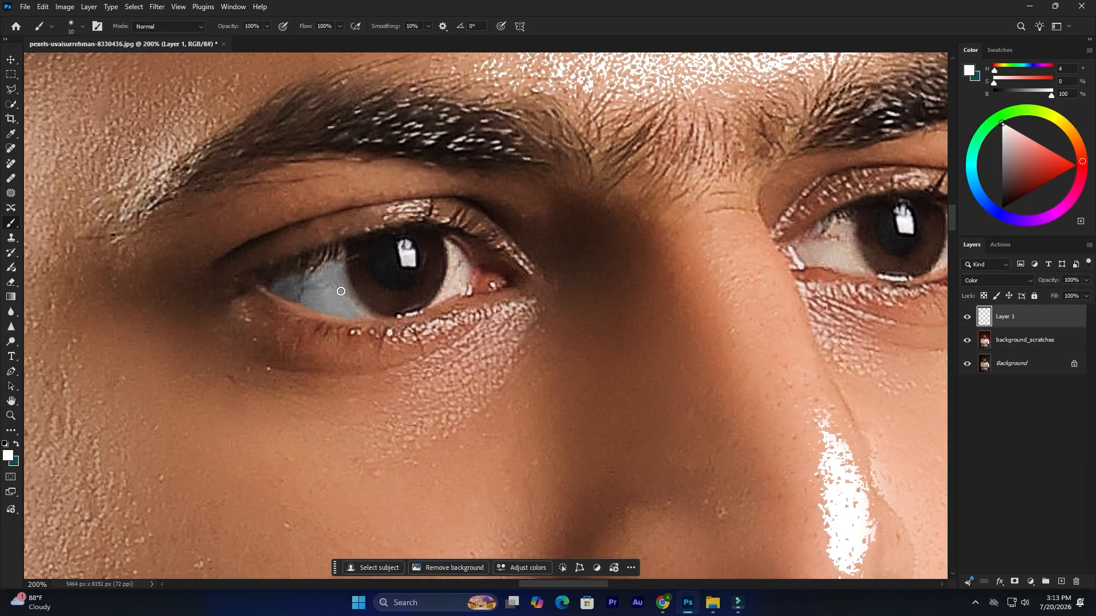
pyautogui.moveTo(445, 274); pyautogui.dragTo(455, 250)
# Step: Paint white over the white of the far eye on both sides of the iris with a size 10 brush
pyautogui.moveTo(693, 268); pyautogui.dragTo(457, 273)
pyautogui.moveTo(521, 247); pyautogui.dragTo(528, 259)
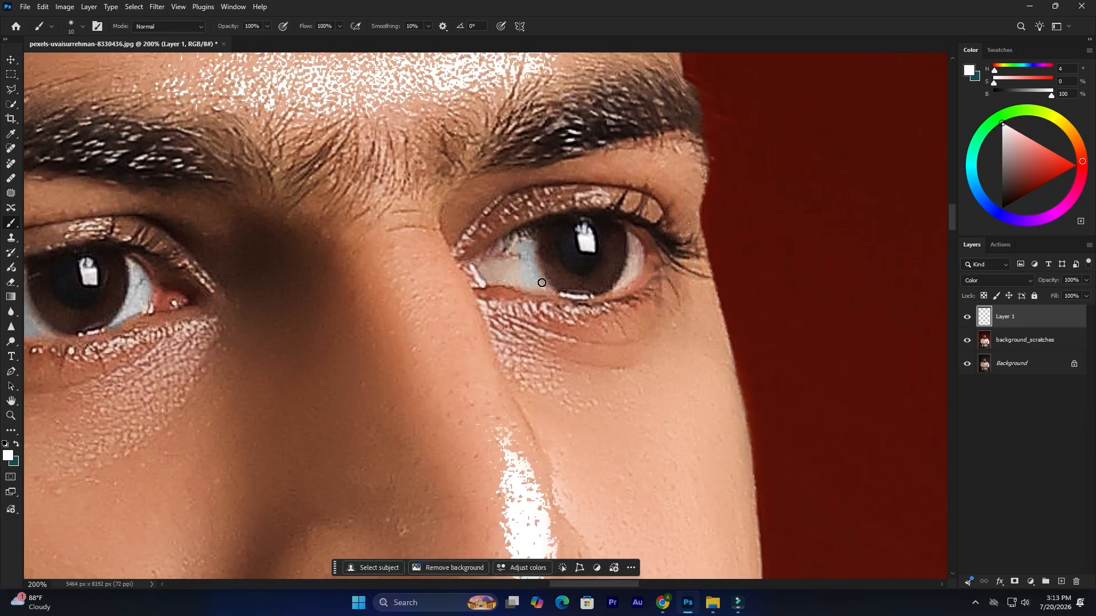
pyautogui.moveTo(534, 284); pyautogui.dragTo(490, 280)
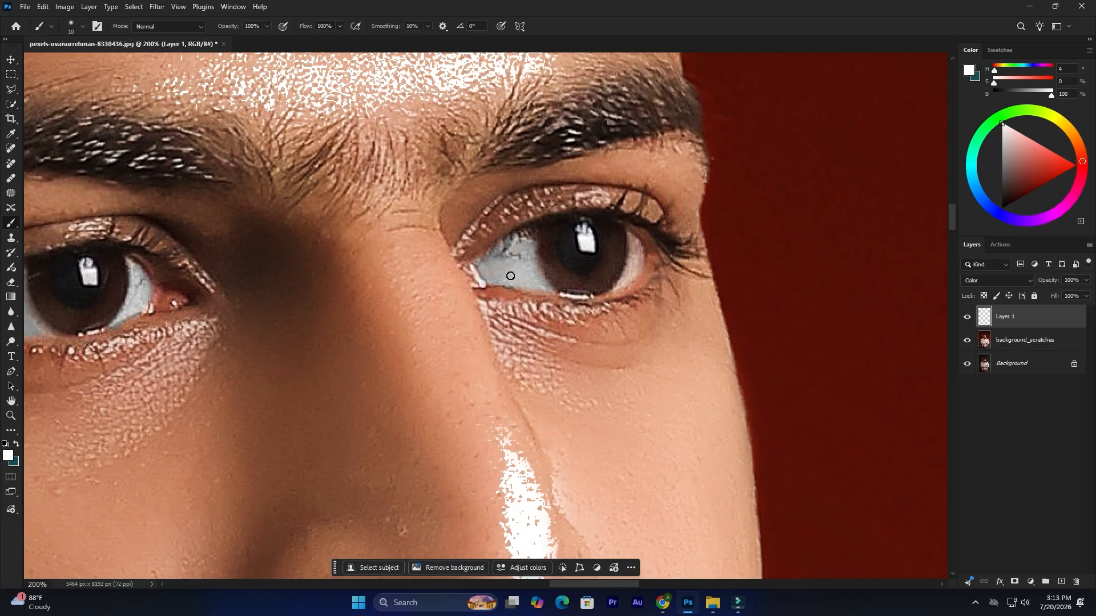
pyautogui.moveTo(633, 238); pyautogui.dragTo(614, 290)
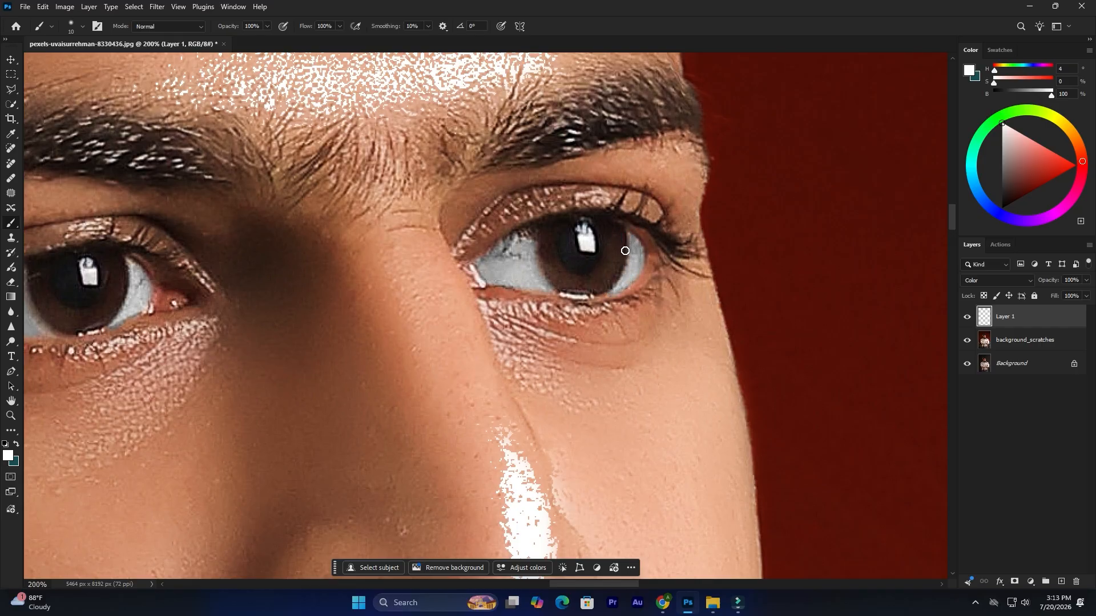
# Step: Merge the eye-whitening Color layer down into the background_scratches layer
pyautogui.hotkey('ctrl', '-')
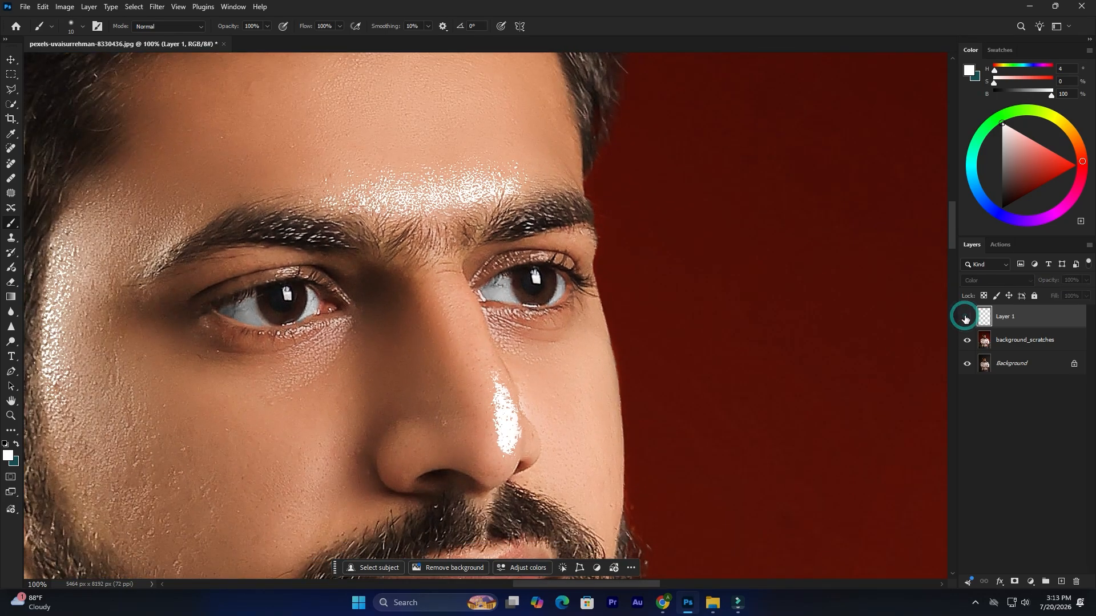
pyautogui.rightClick(1015, 325)
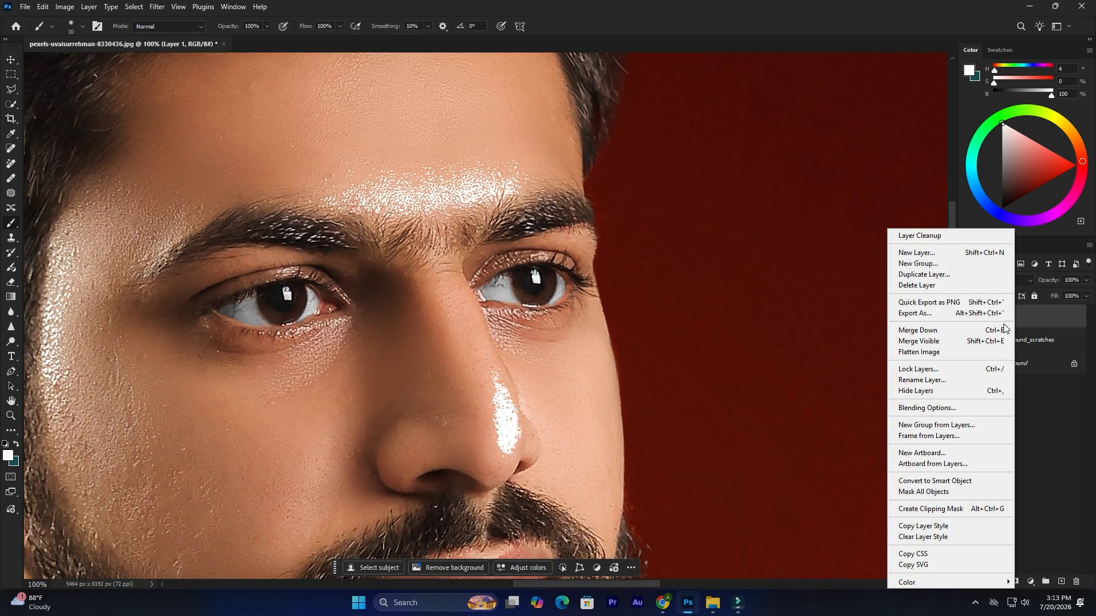
pyautogui.click(909, 331)
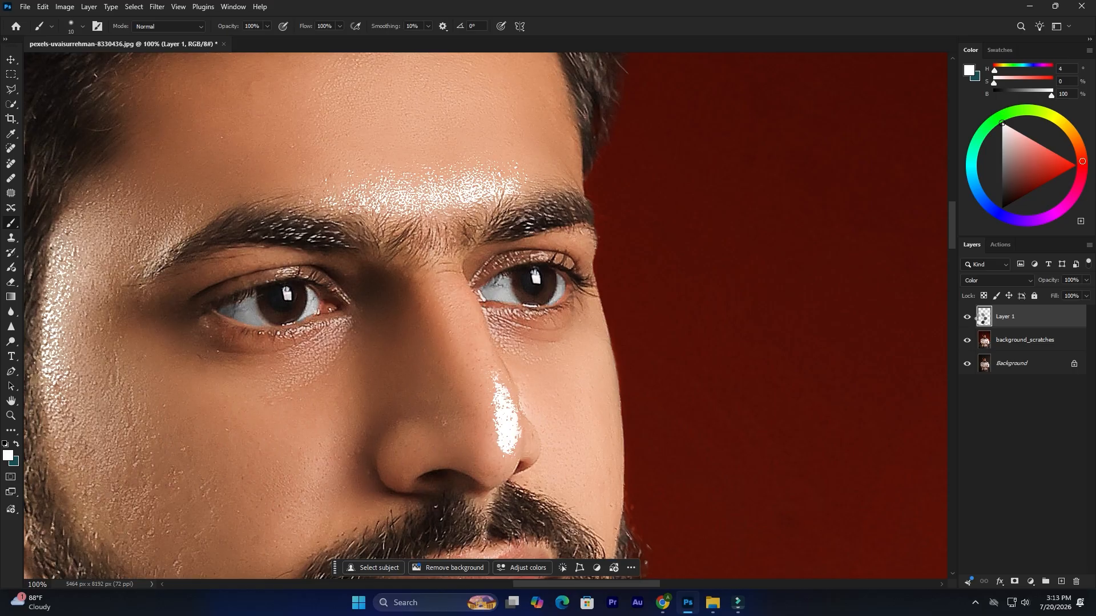
pyautogui.press('Delete')
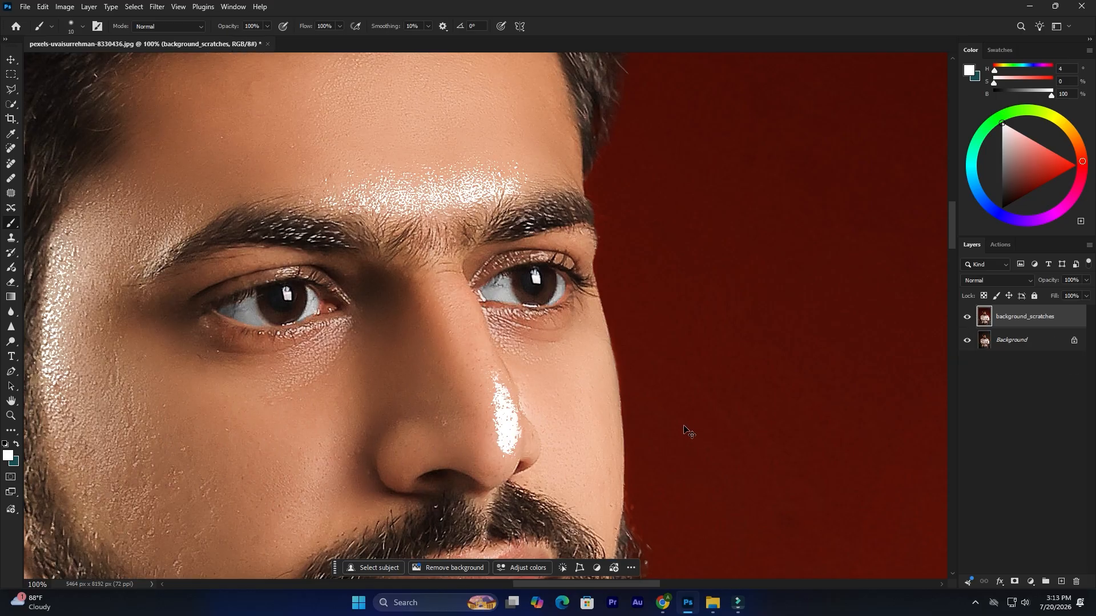
# Step: Compare the whole portrait before and after the retouching by toggling the visibility of the background_scratches layer
pyautogui.hotkey('ctrl', '-')
pyautogui.hotkey('ctrl', '-')
pyautogui.hotkey('ctrl', '-')
pyautogui.hotkey('ctrl', '-')
pyautogui.hotkey('ctrl', '-')
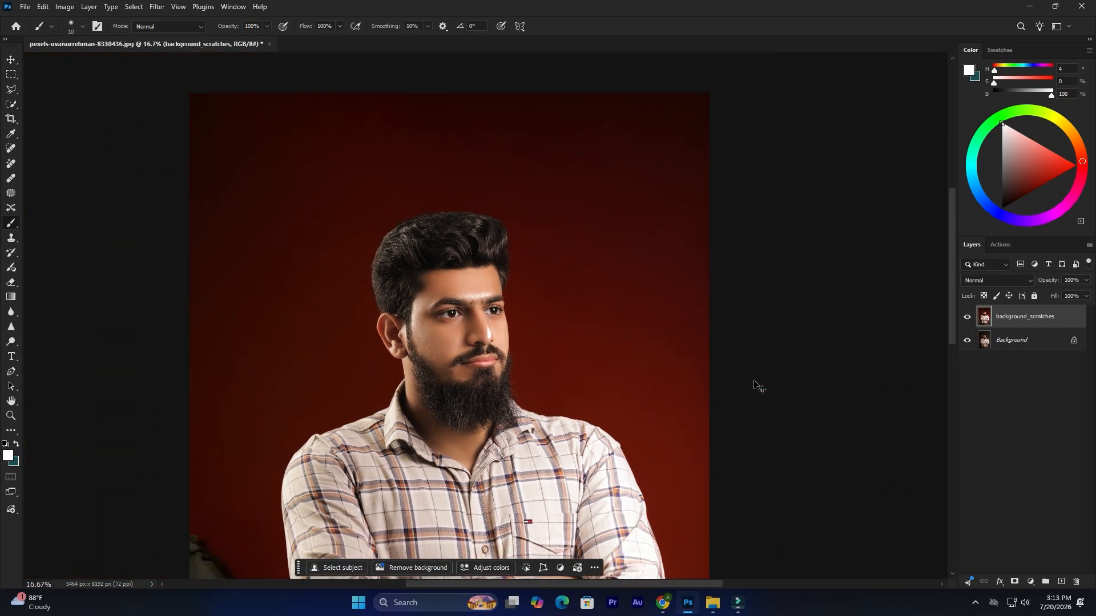
pyautogui.hotkey('ctrl', '-')
pyautogui.hotkey('ctrl', '-')
pyautogui.click(966, 316)
pyautogui.click(966, 317)
pyautogui.click(966, 316)
pyautogui.click(966, 316)
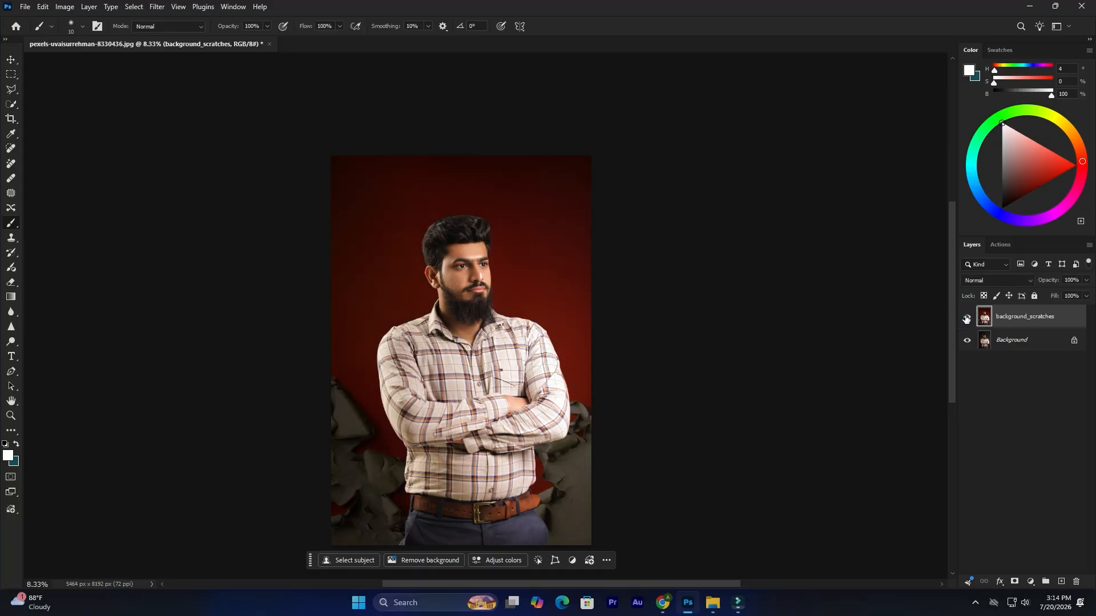